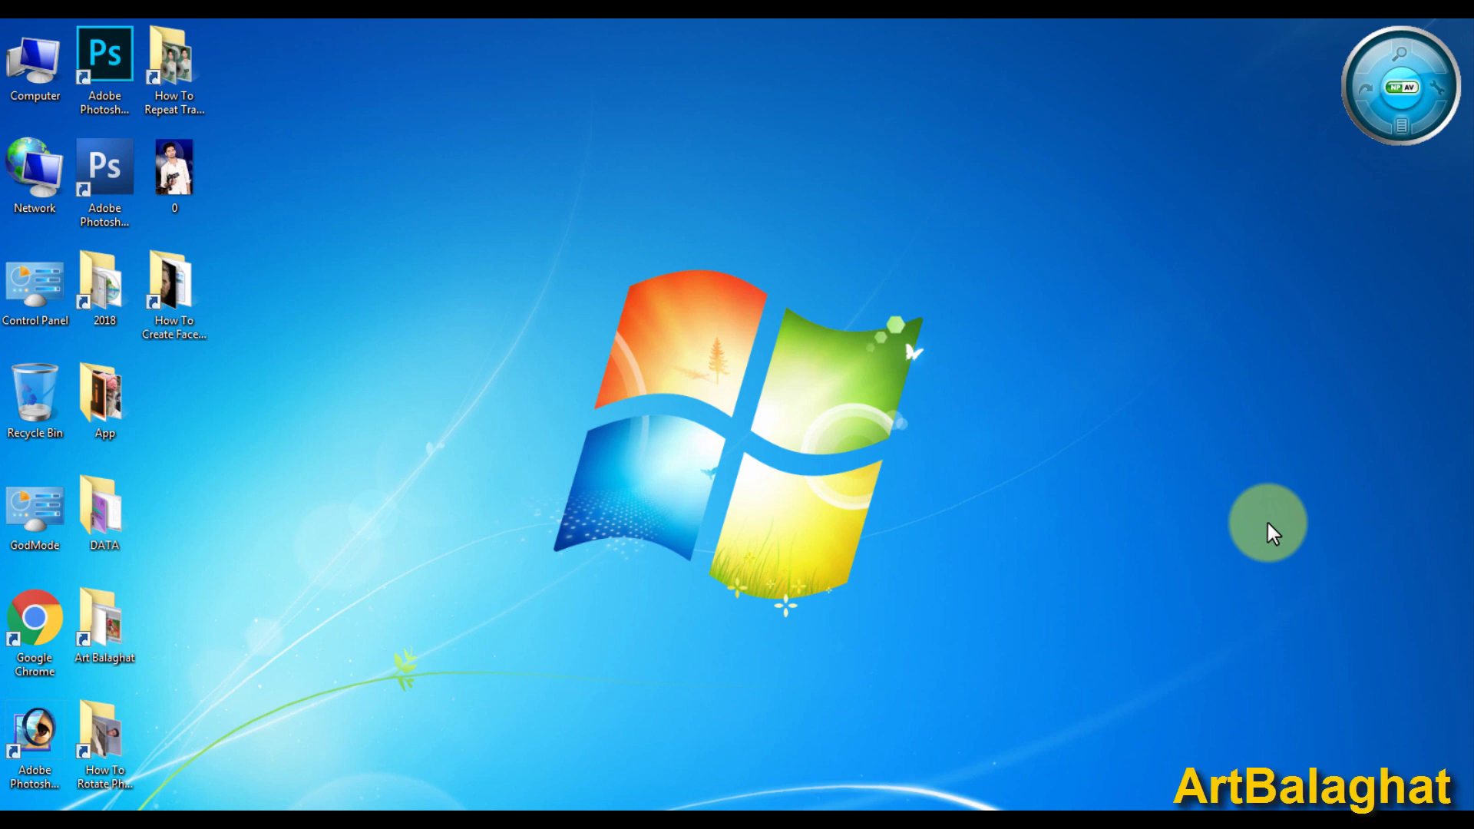
Step: Select and deselect the tutorial folder on the desktop, then bring up Photoshop showing the finished 01.jpg sample
click(191, 307)
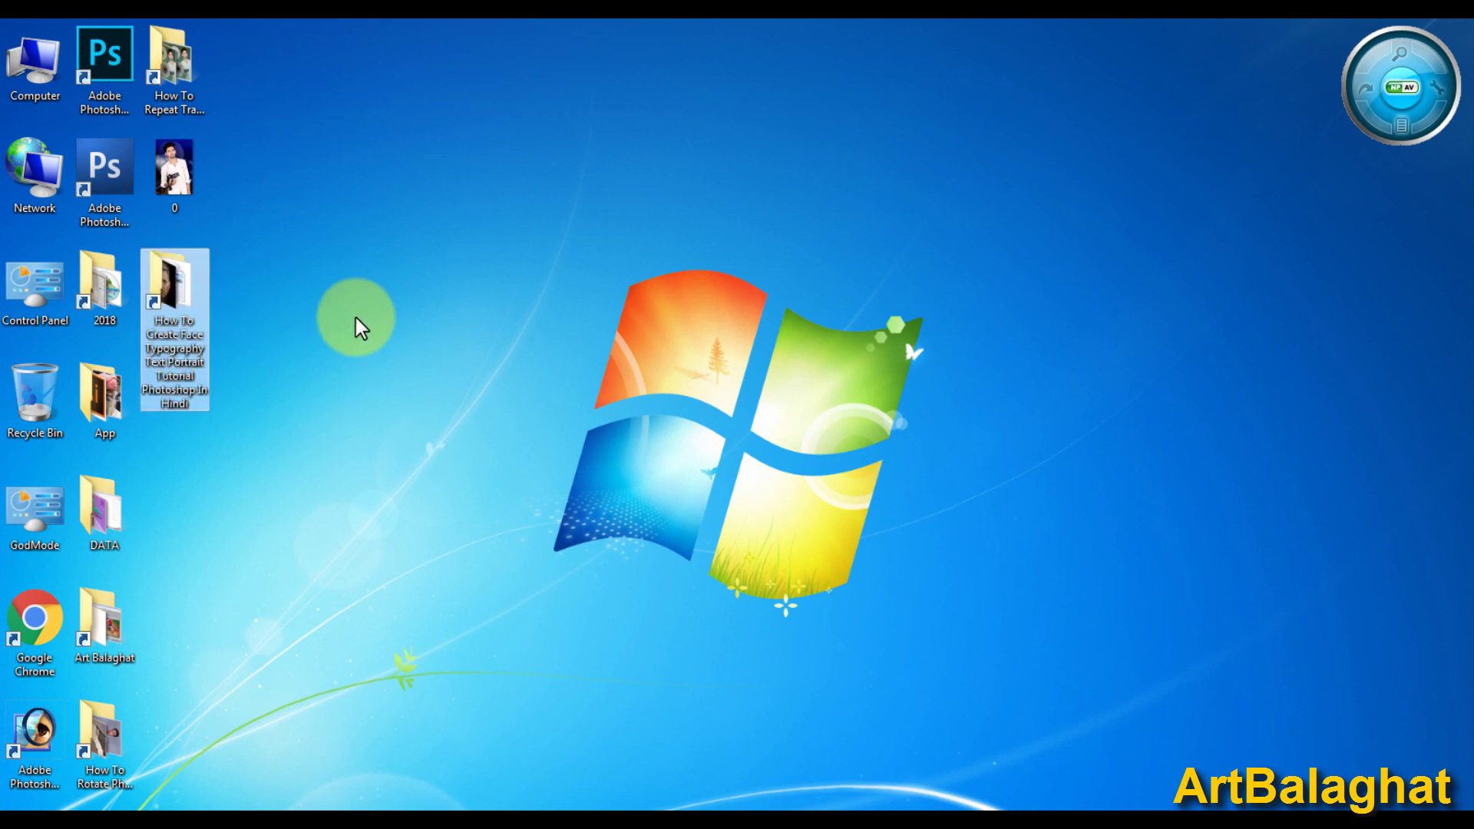
click(355, 316)
click(415, 294)
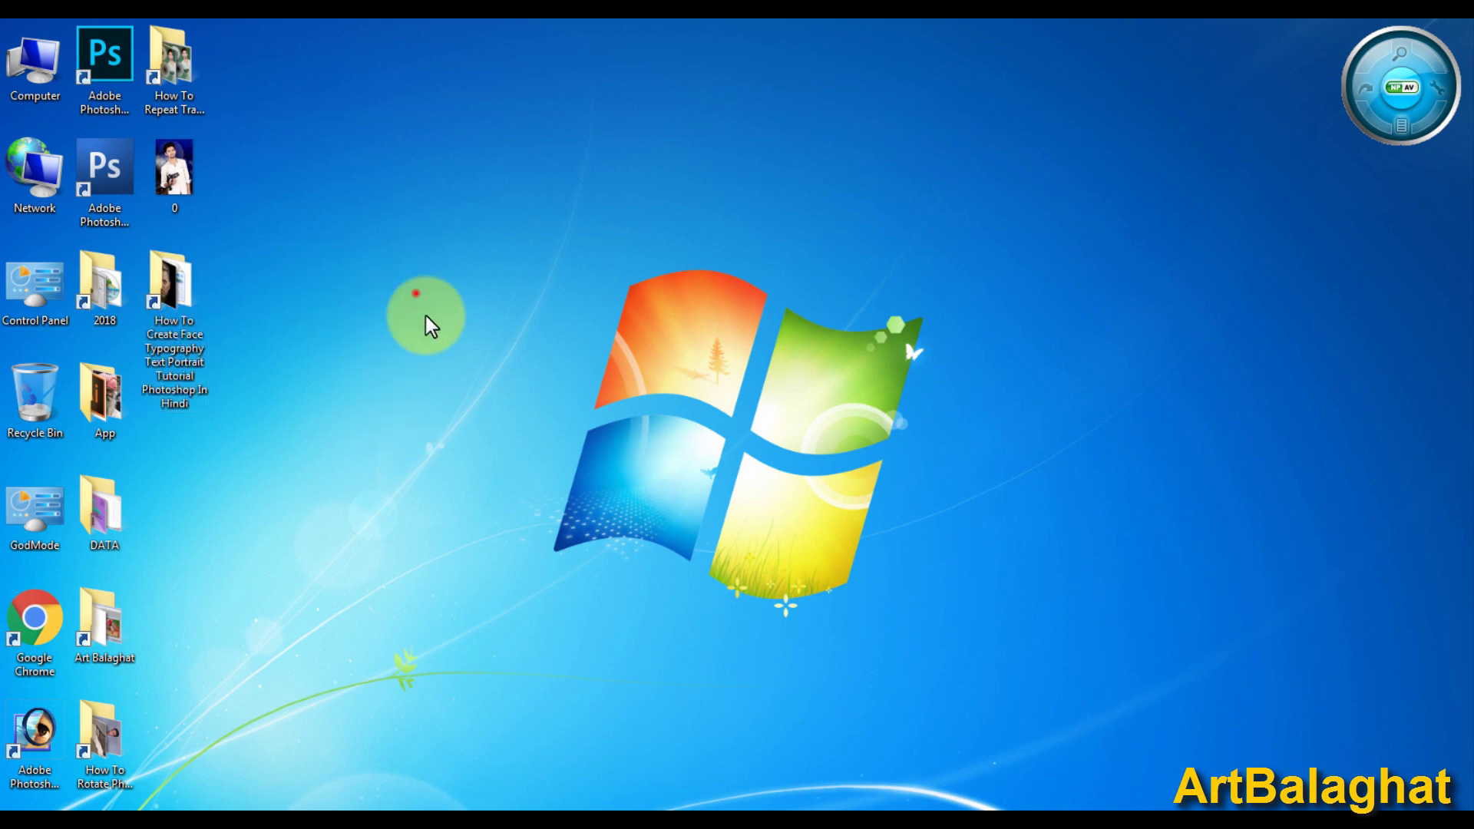
click(544, 350)
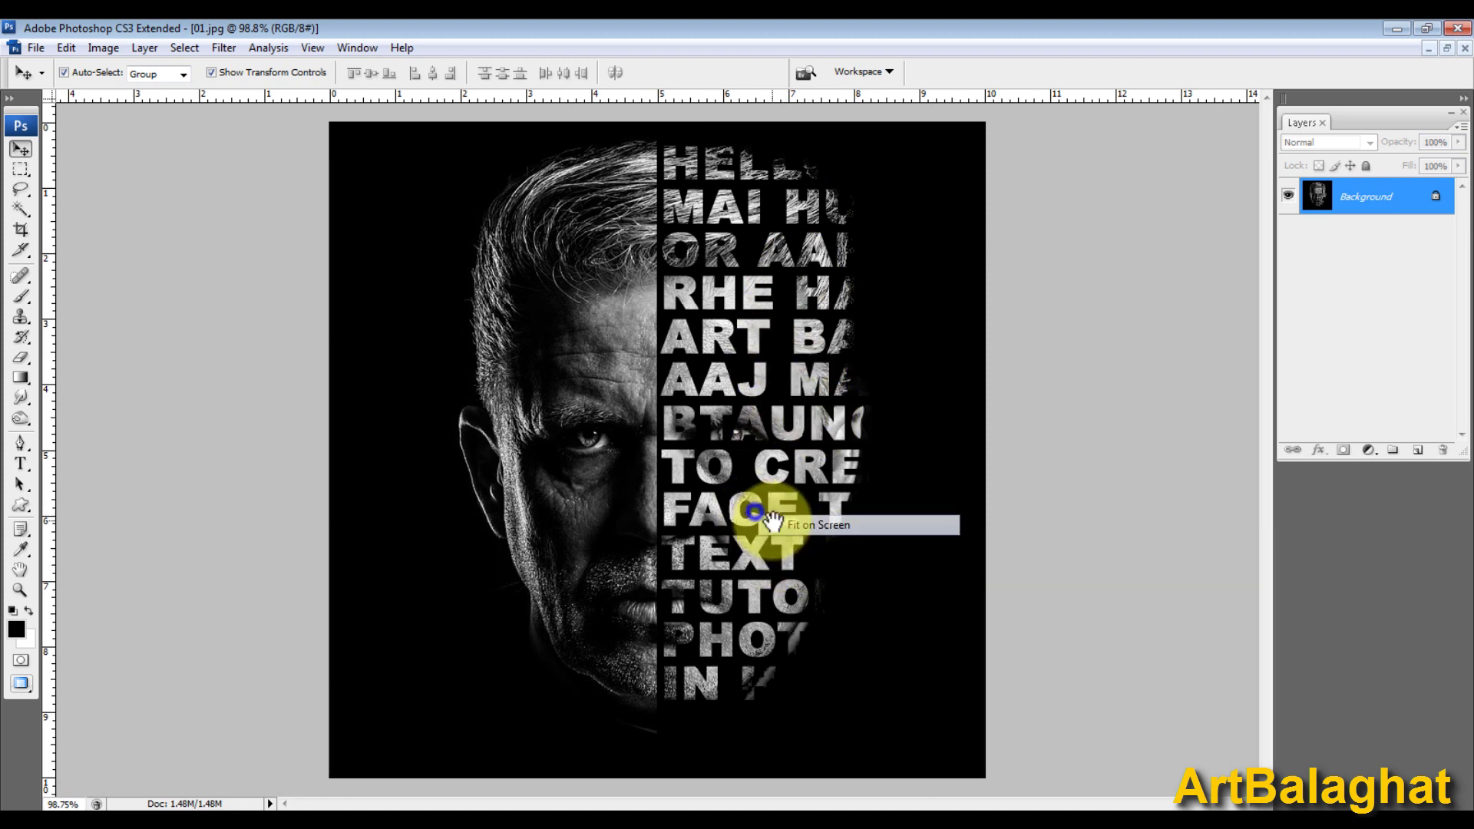
Step: Restore the finished 01.jpg sample to a floating window and close it
right_click(681, 325)
click(737, 341)
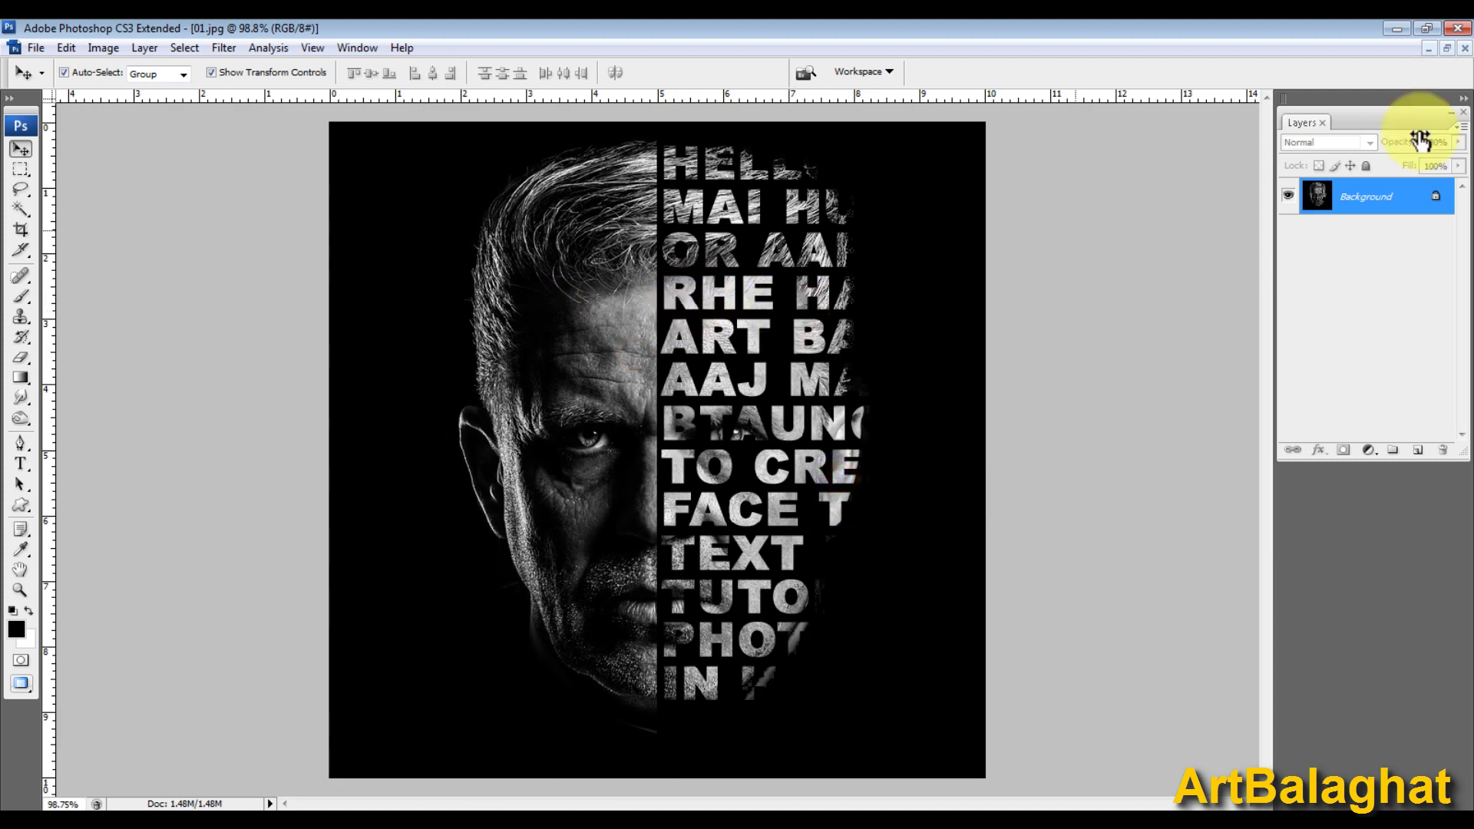
click(1447, 48)
right_click(602, 301)
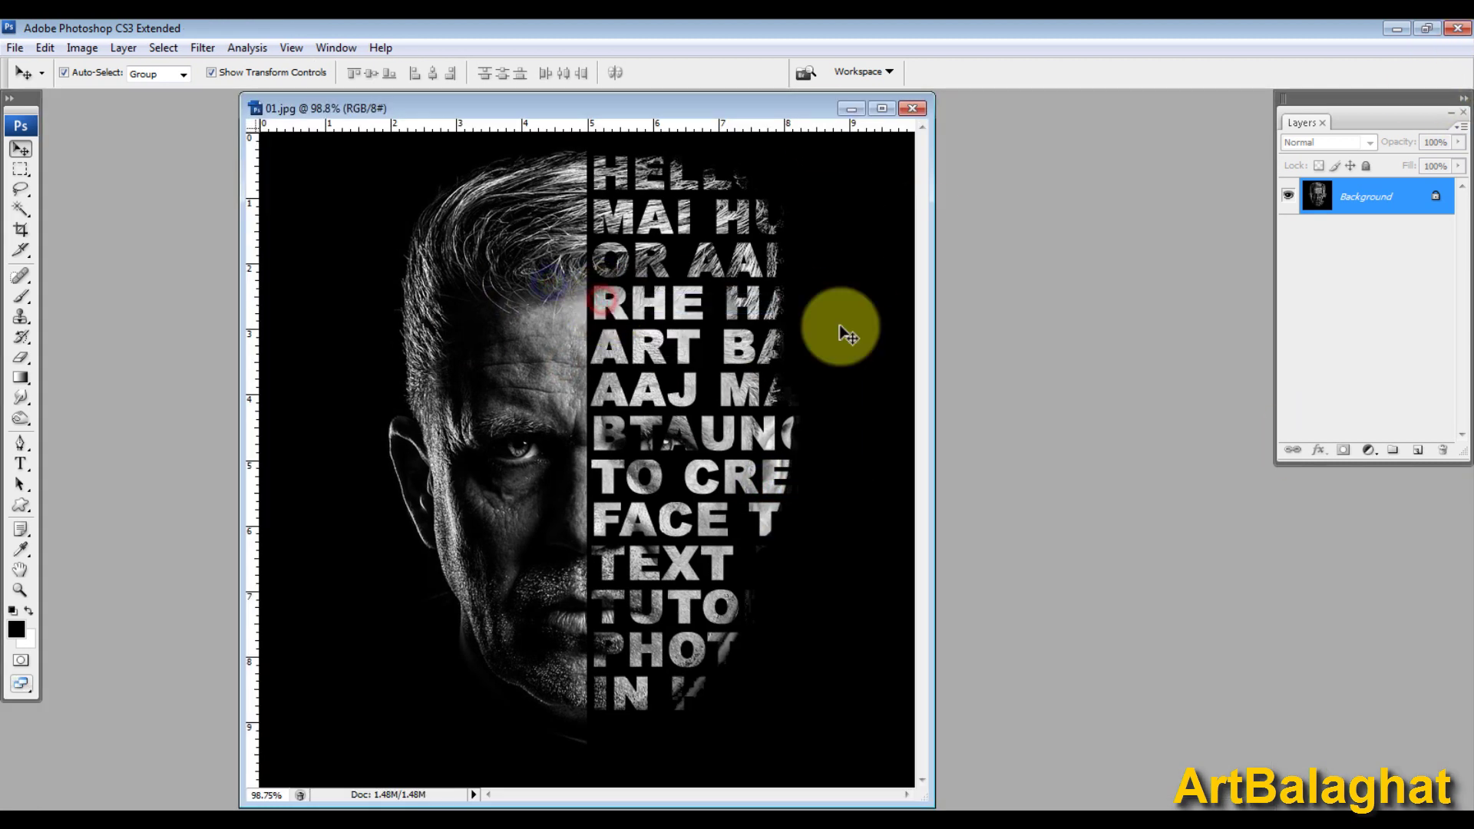
click(912, 108)
right_click(591, 28)
Step: Open the tutorial folder and drag man.jpg into Photoshop, fitting it on screen
click(604, 100)
double_click(150, 278)
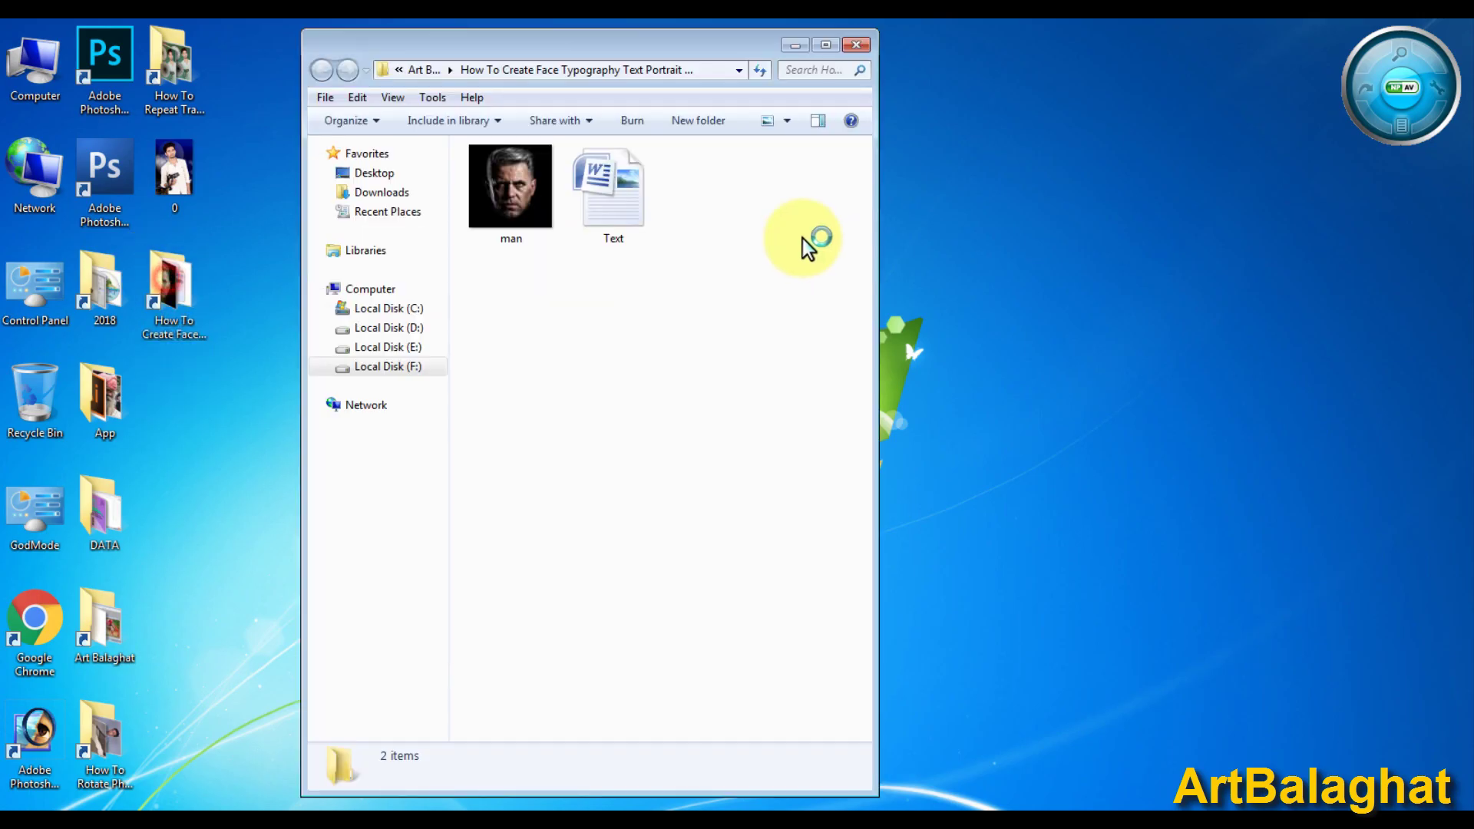
mouse_move(552, 278)
mouse_down()
mouse_move(532, 234)
mouse_move(108, 178)
mouse_up()
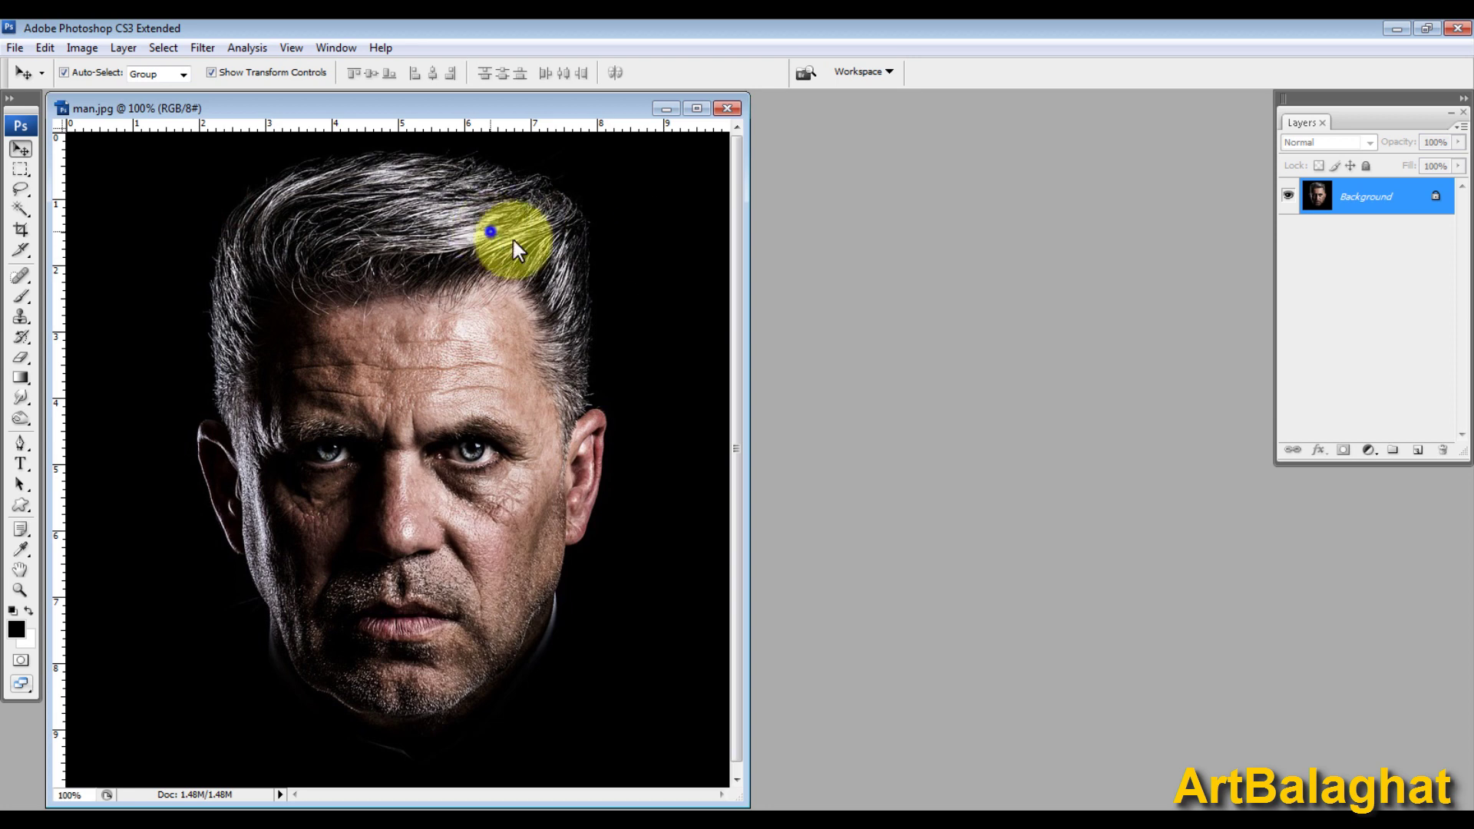
right_click(552, 250)
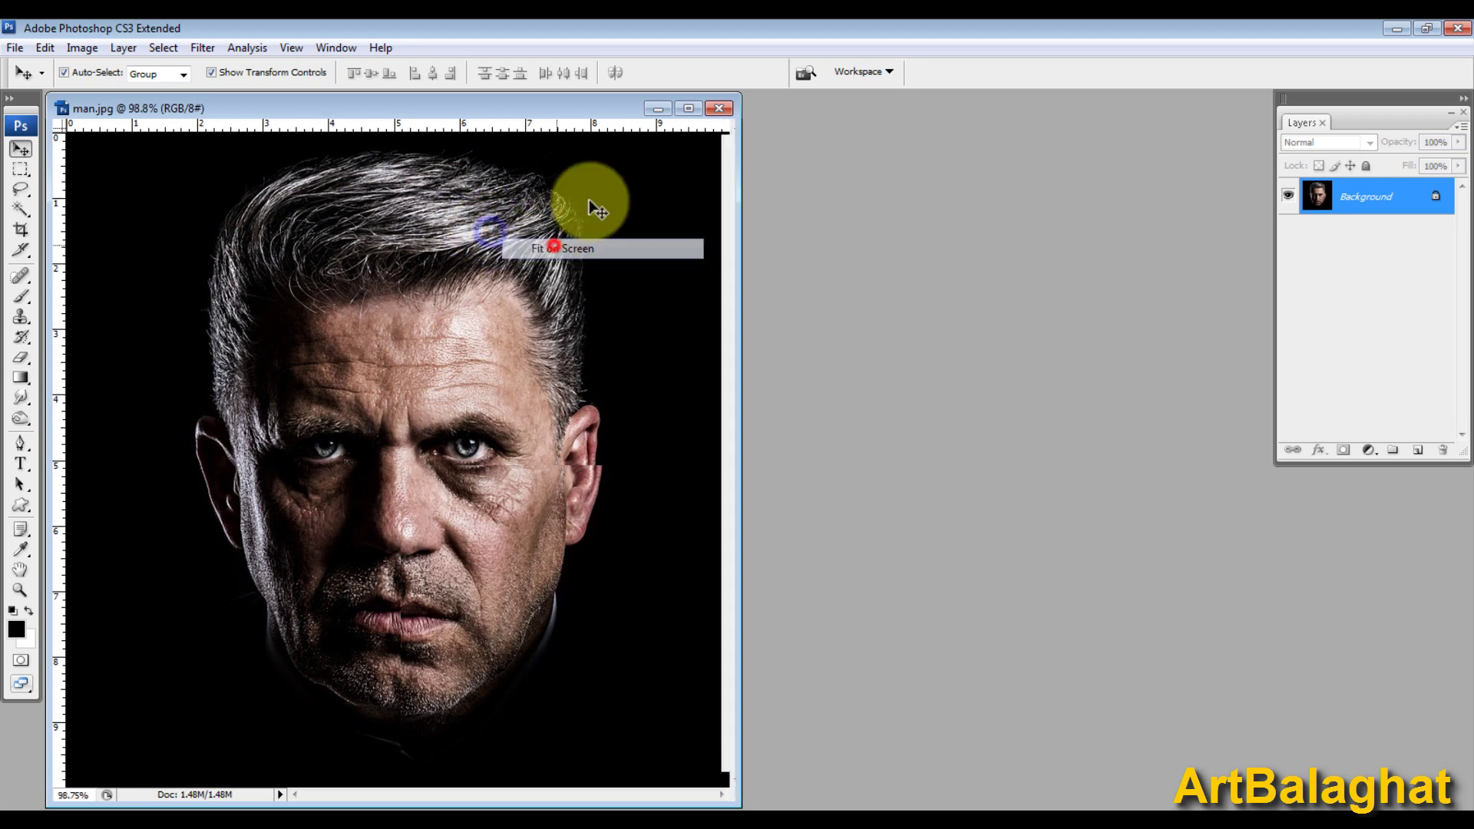
click(606, 99)
drag(637, 122, 895, 123)
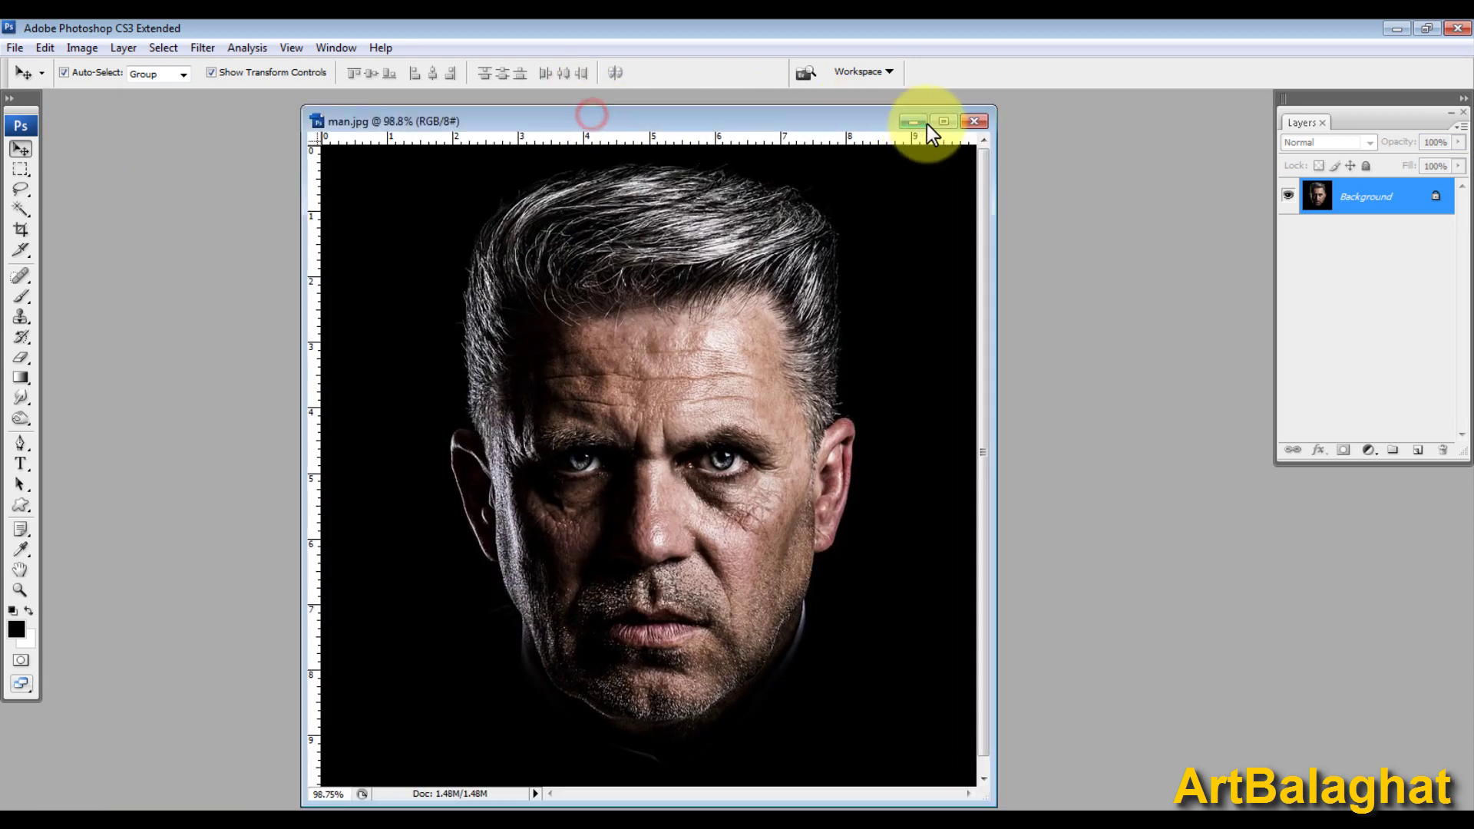
Step: Minimize Photoshop and open the Text document from the tutorial folder
click(932, 123)
right_click(1007, 21)
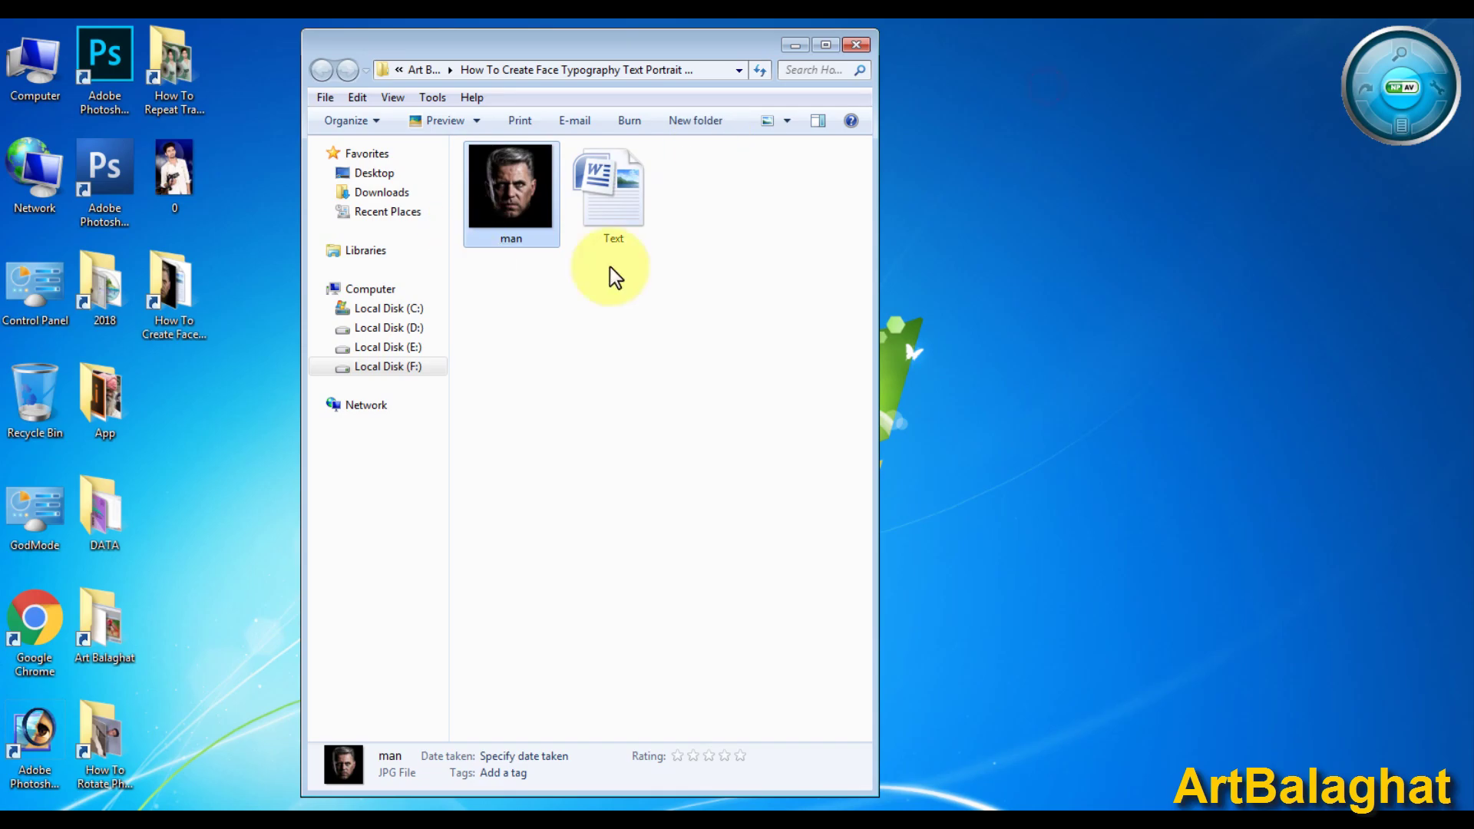
right_click(639, 200)
click(675, 216)
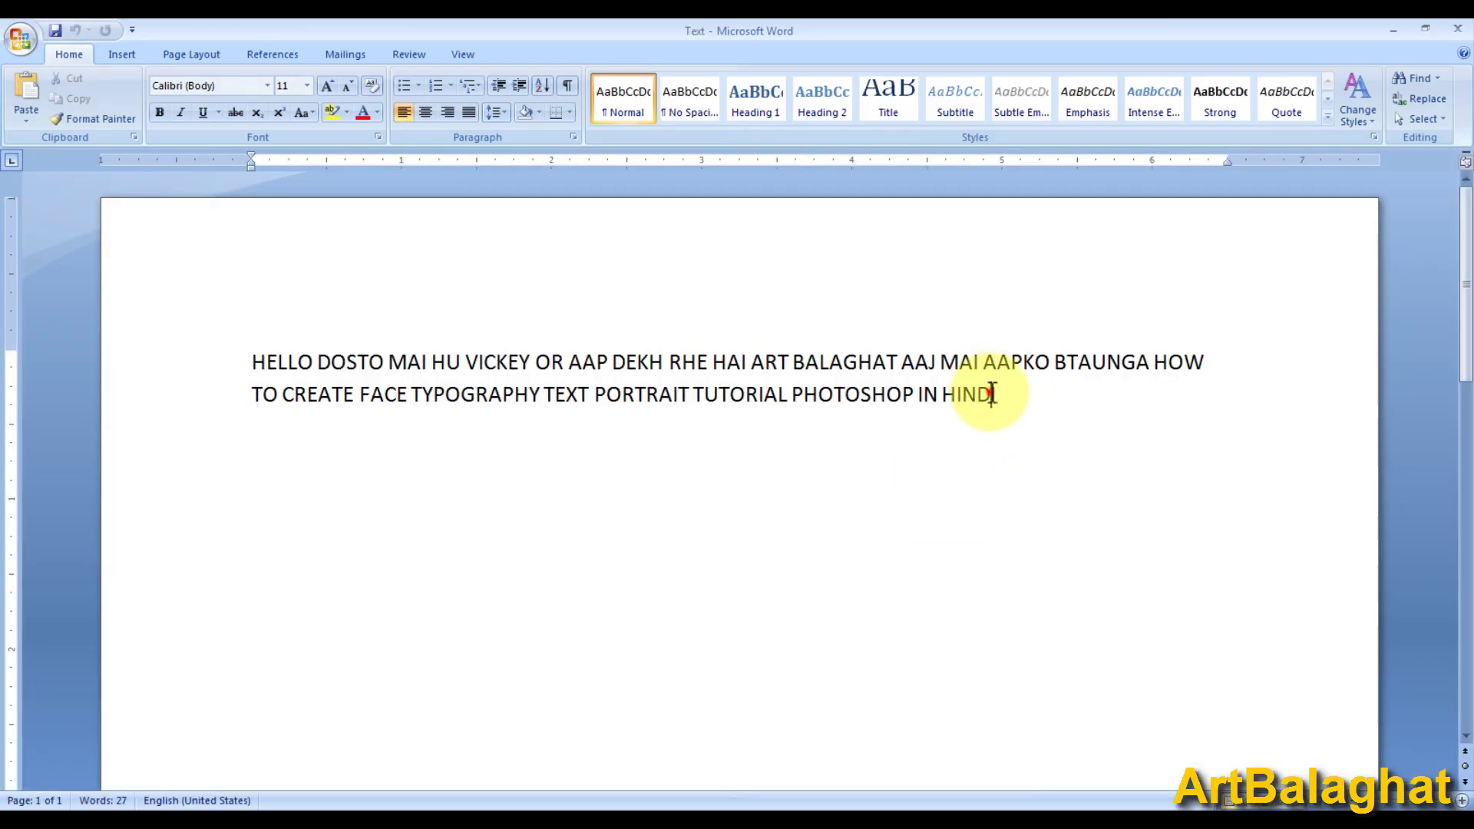
Step: Copy the Text document's entire paragraph, then close Word and the tutorial folder
drag(1002, 394, 134, 326)
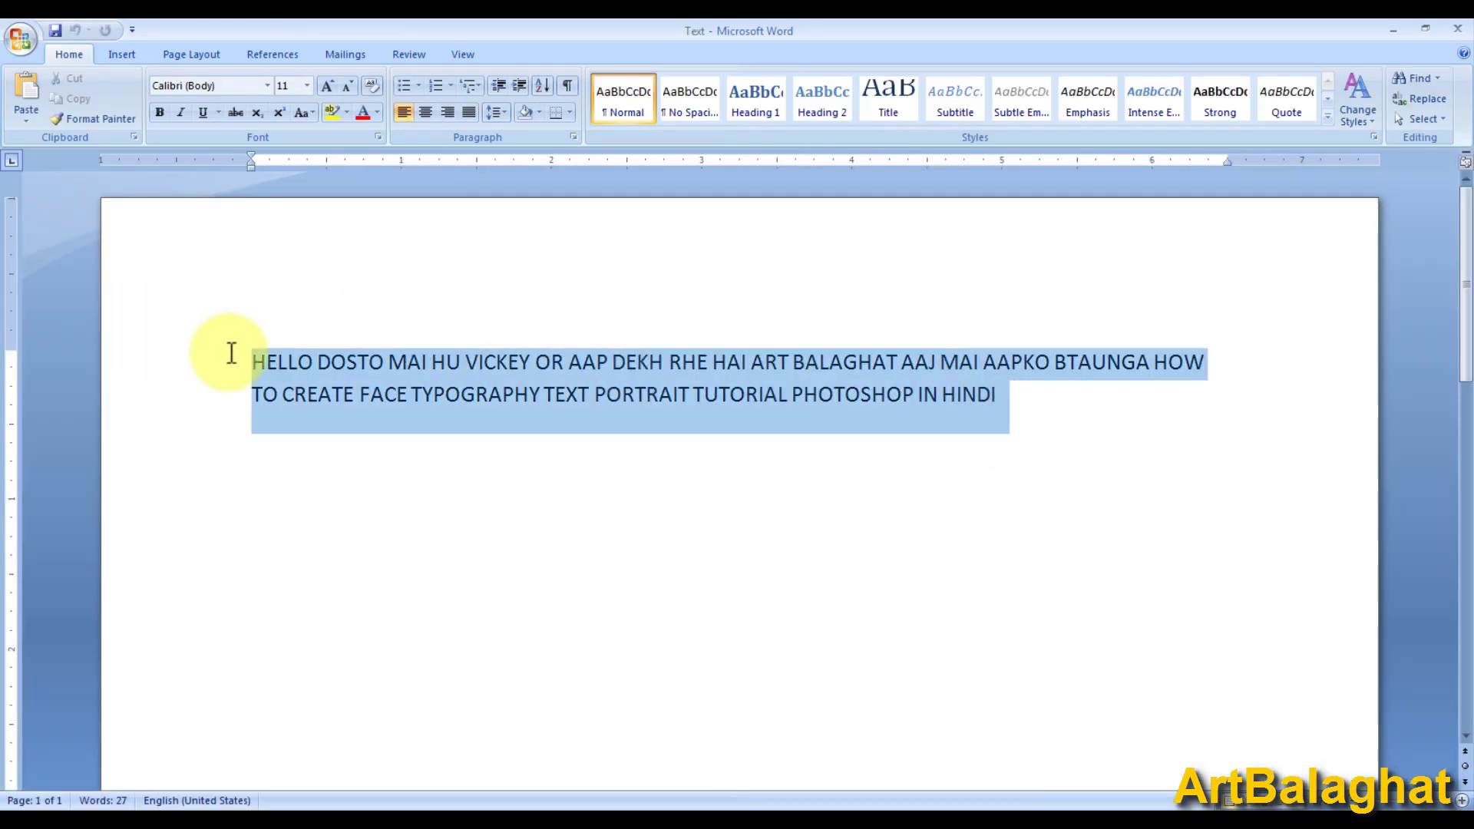
right_click(305, 369)
click(343, 397)
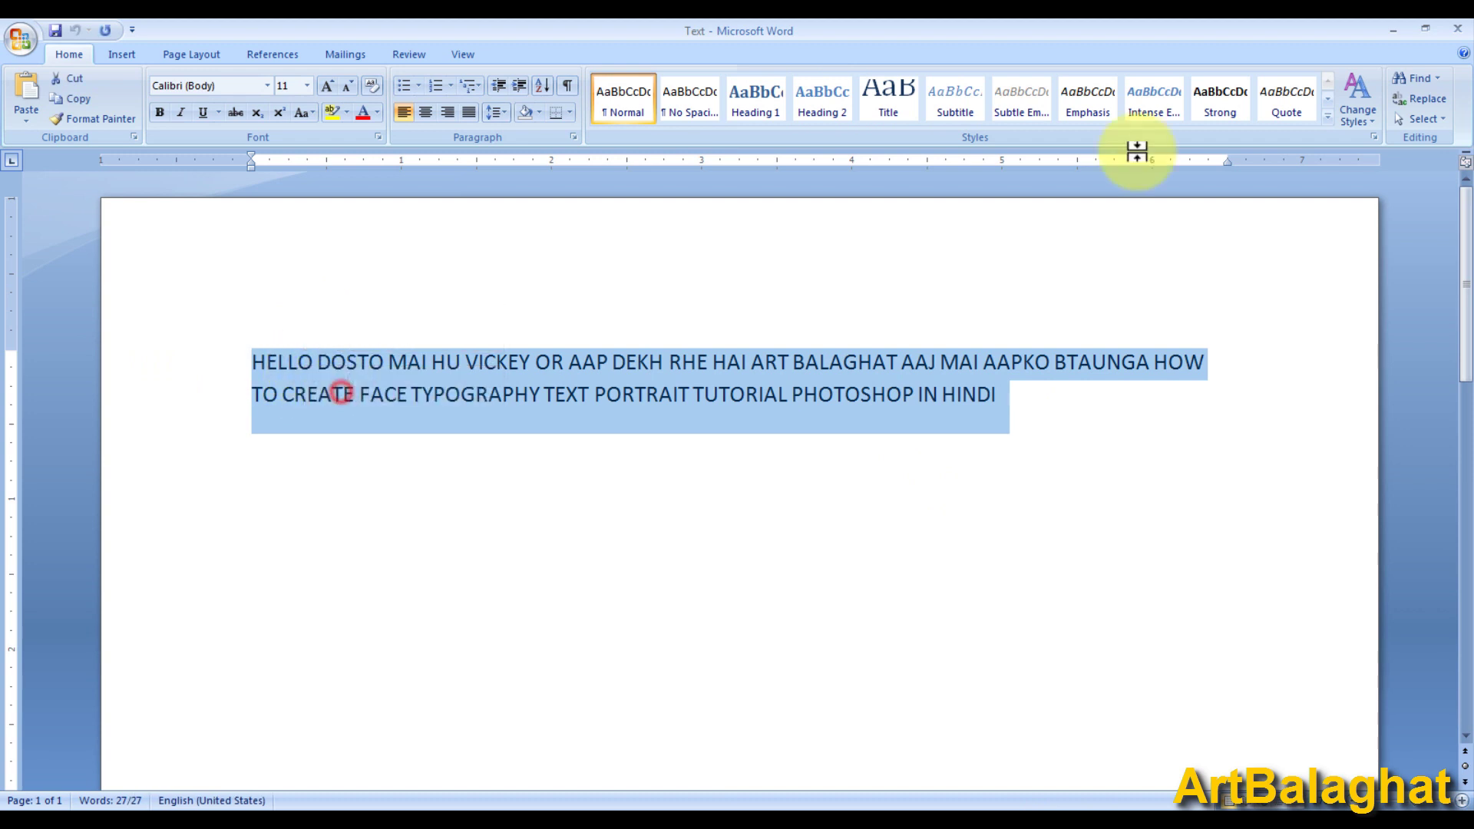
click(1458, 29)
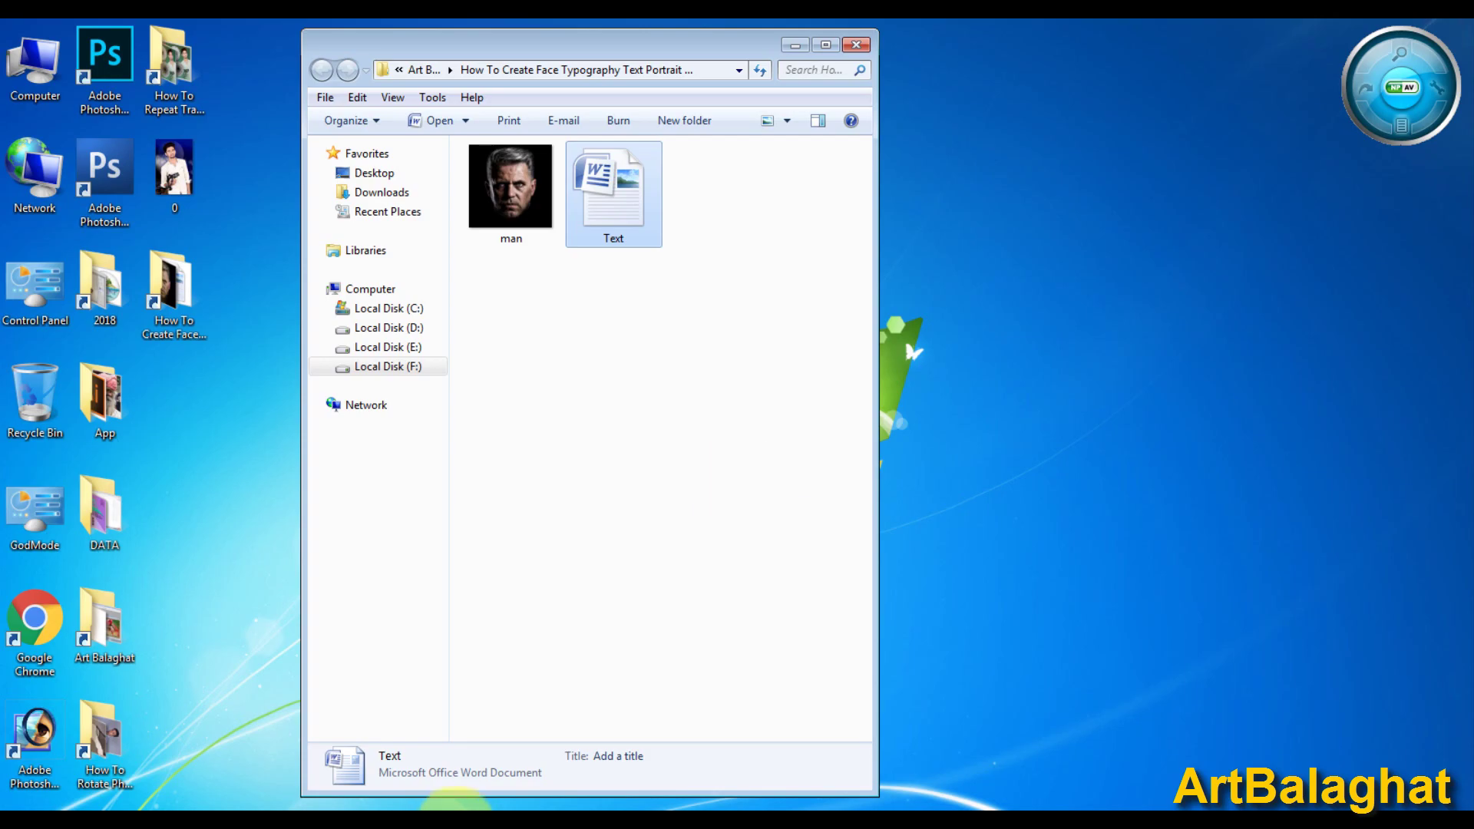
click(860, 45)
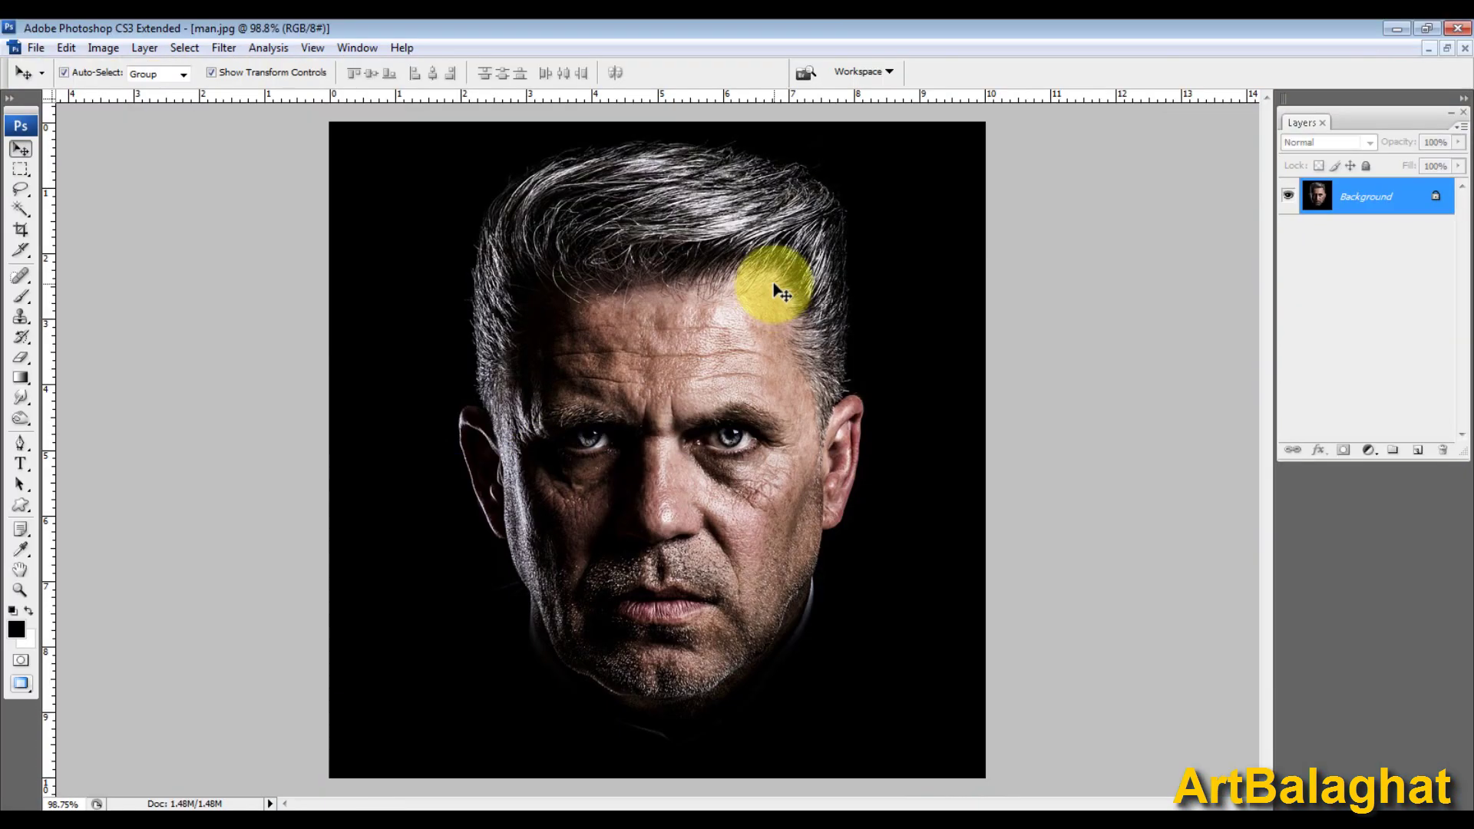
Step: Hide the rulers and view the man photo at actual pixel size
right_click(752, 341)
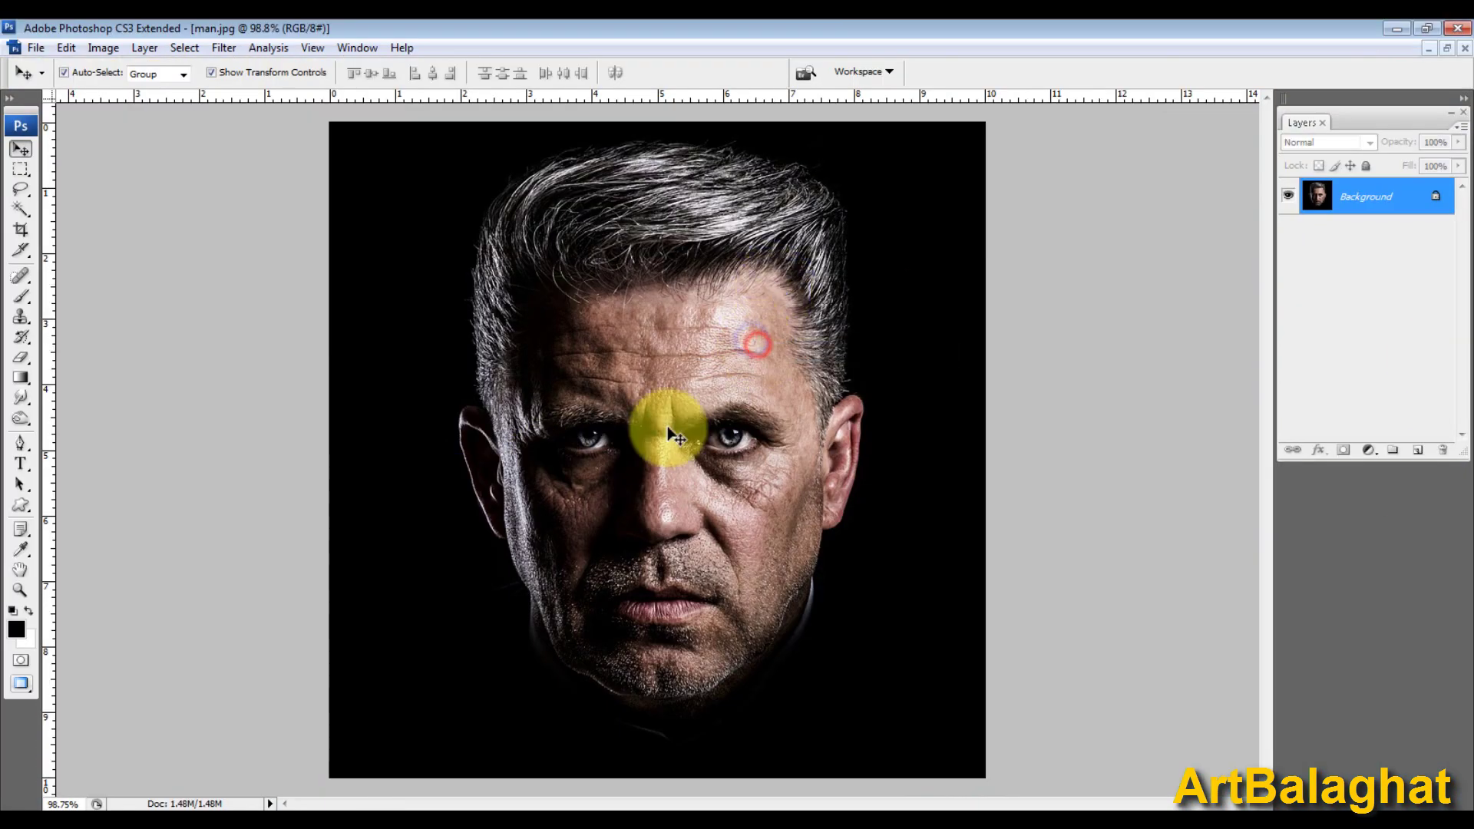
right_click(1397, 196)
click(1121, 260)
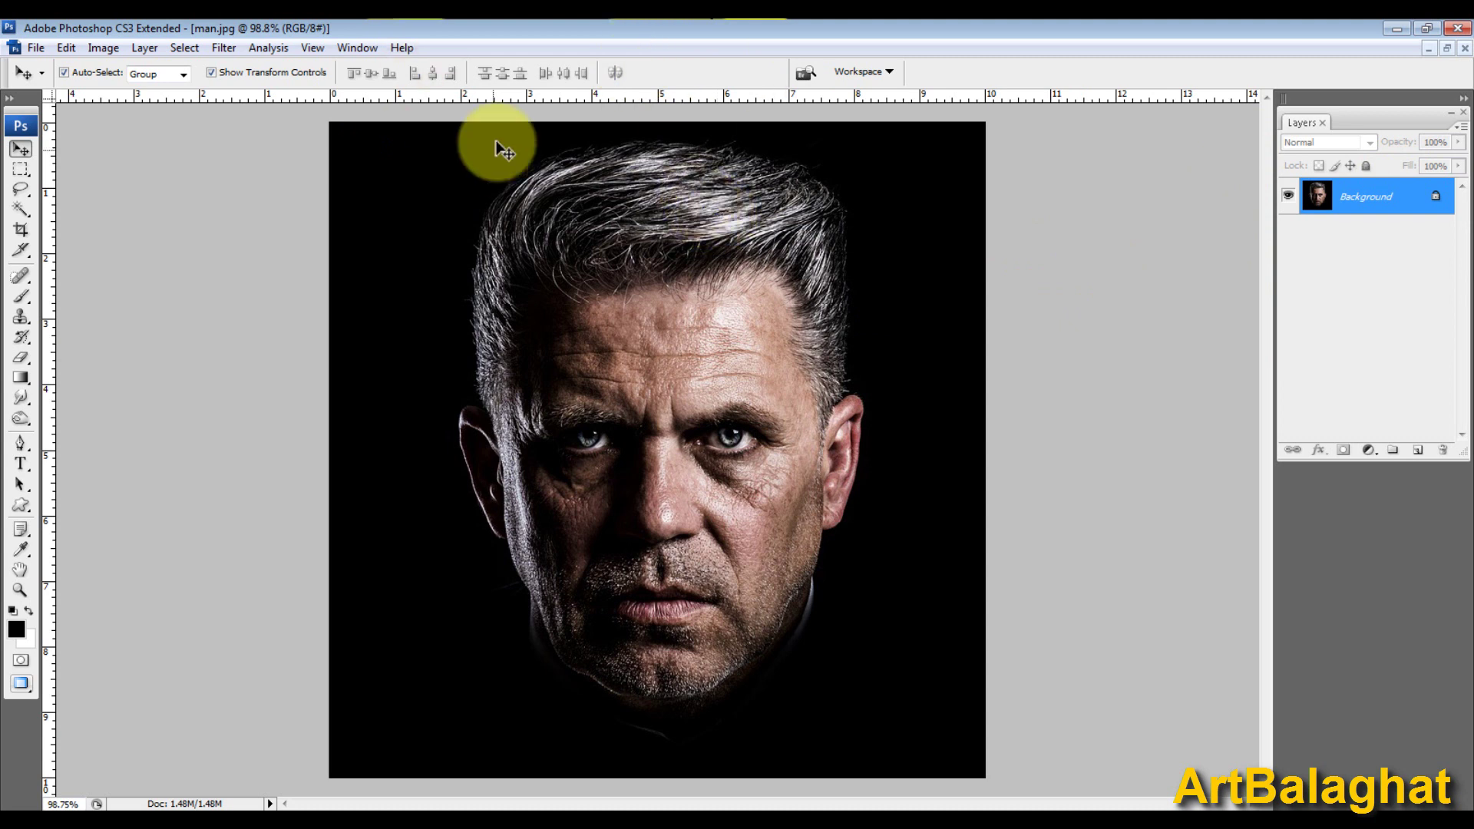
click(344, 48)
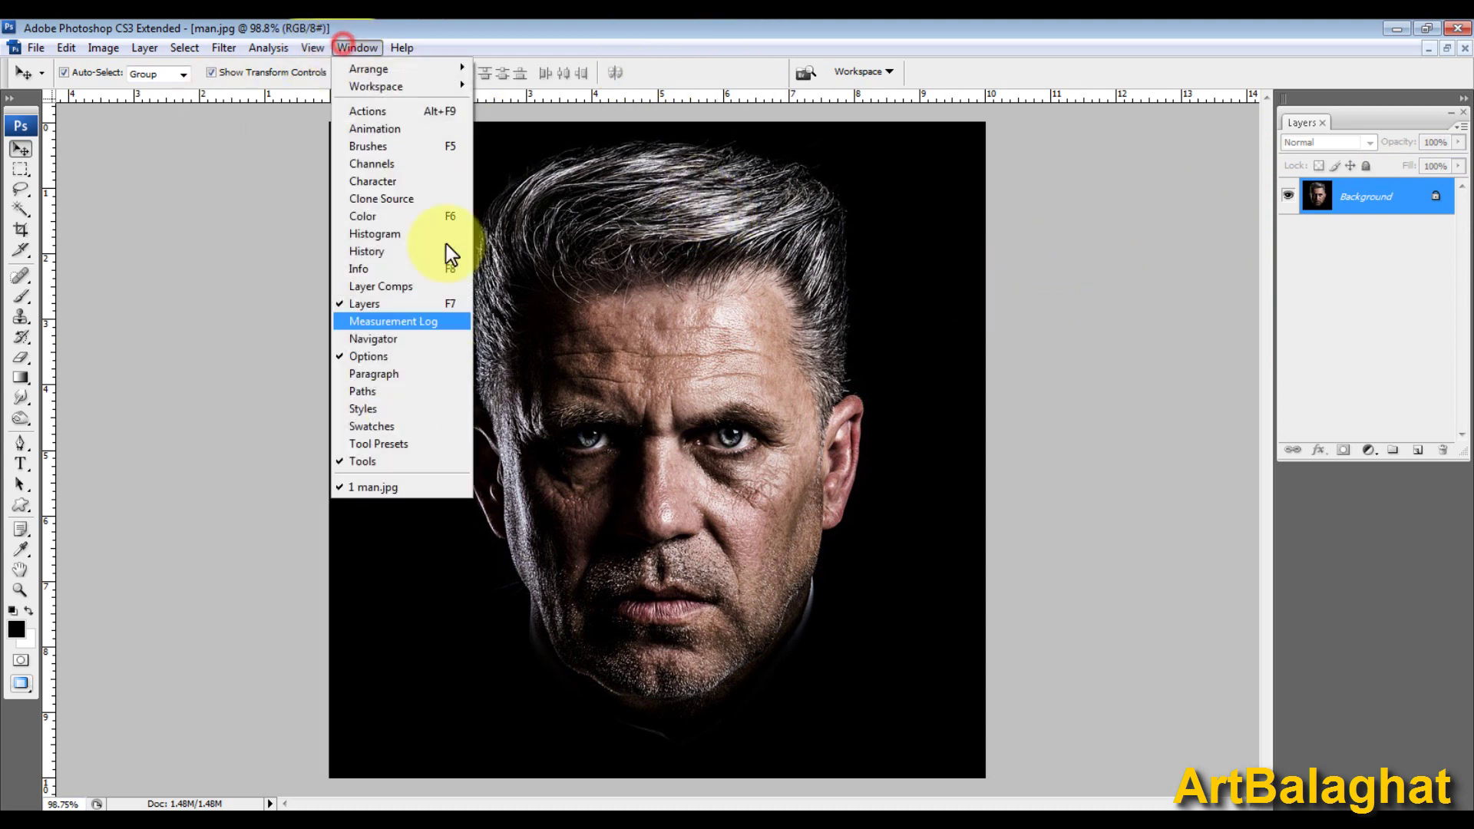
click(356, 329)
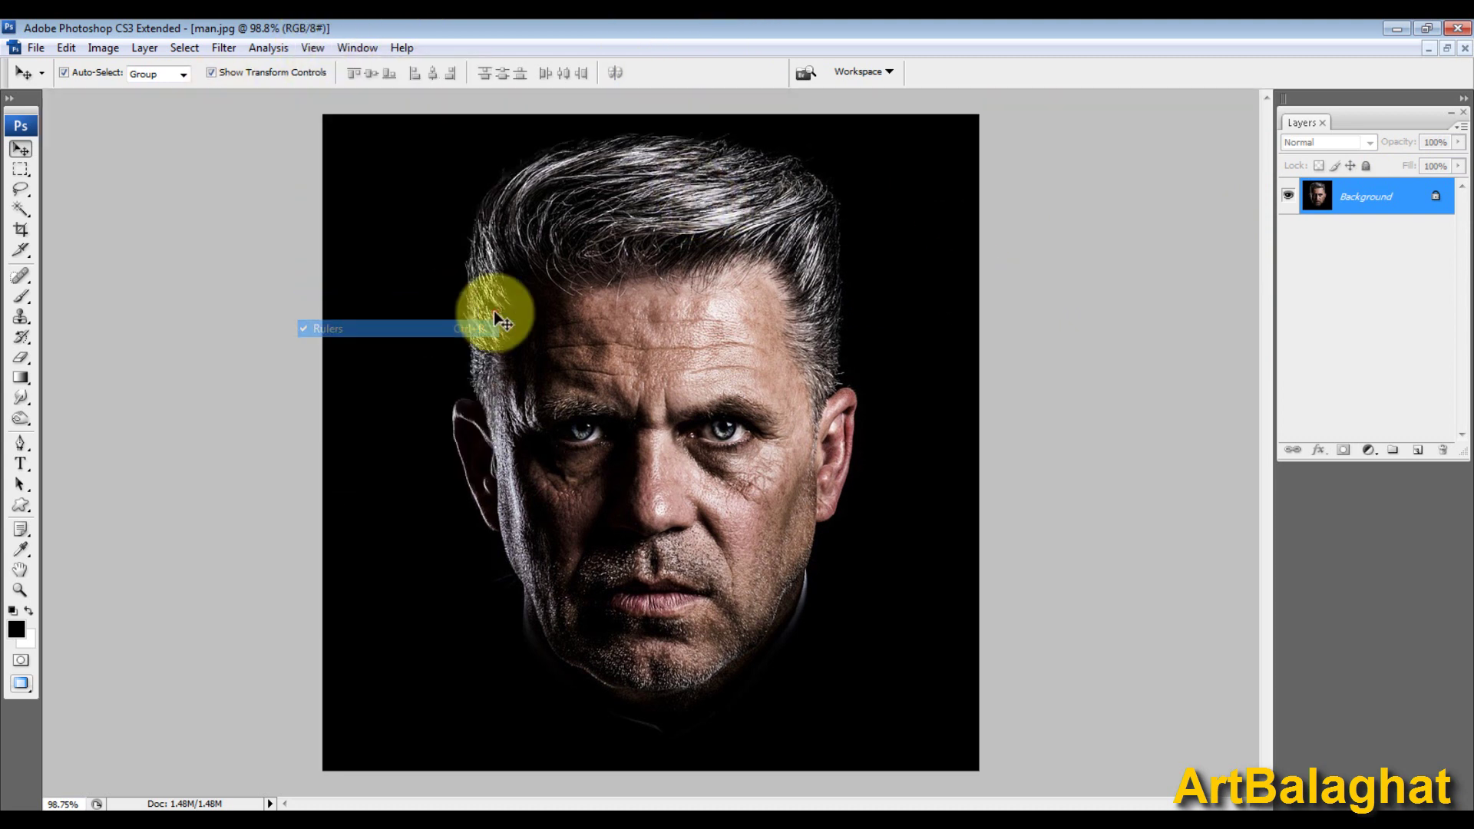
right_click(701, 361)
click(768, 372)
right_click(624, 345)
click(668, 368)
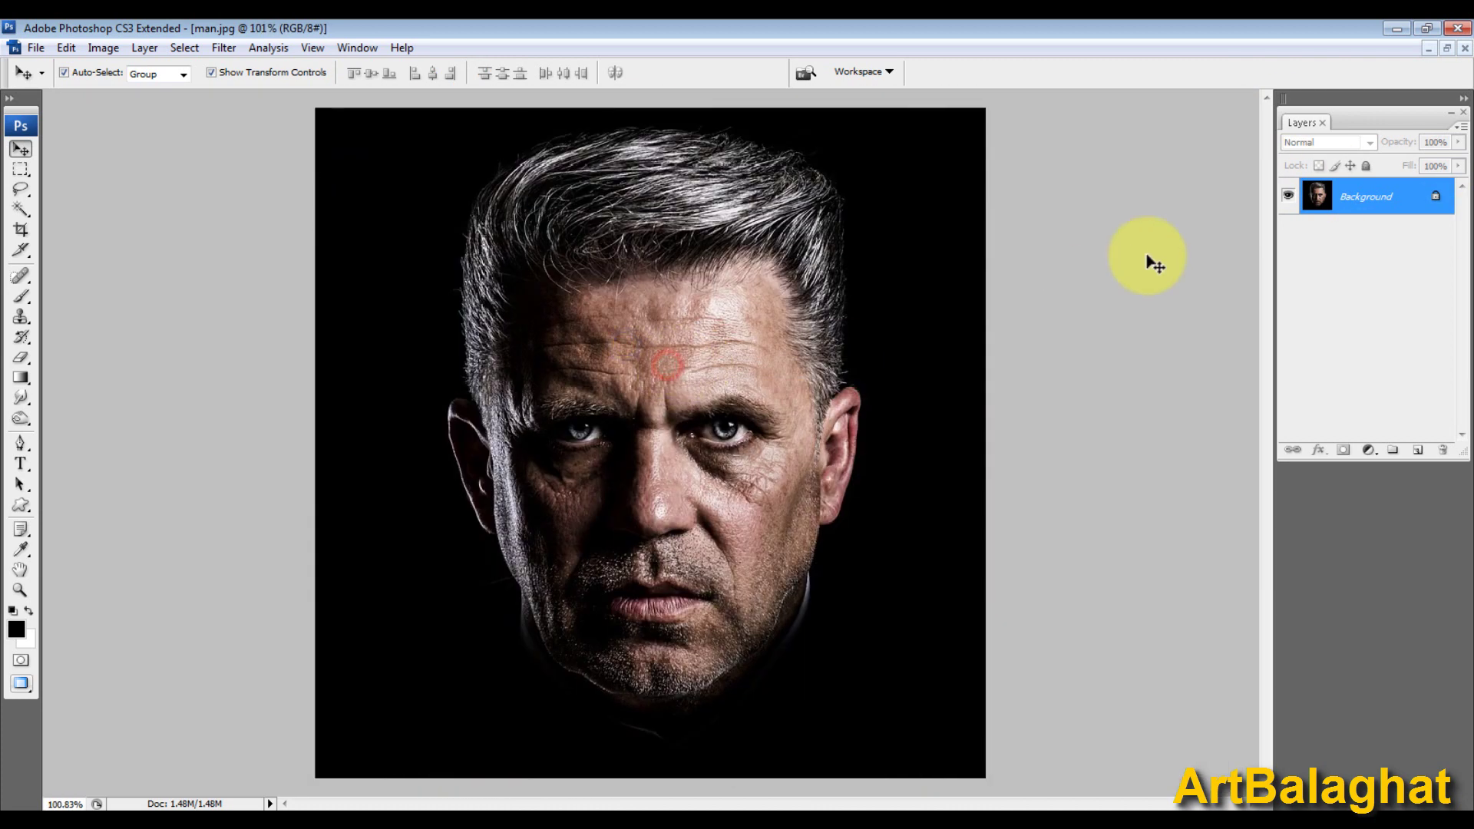
Step: Duplicate the Background layer as Background copy and enable Show Transform Controls
right_click(1394, 199)
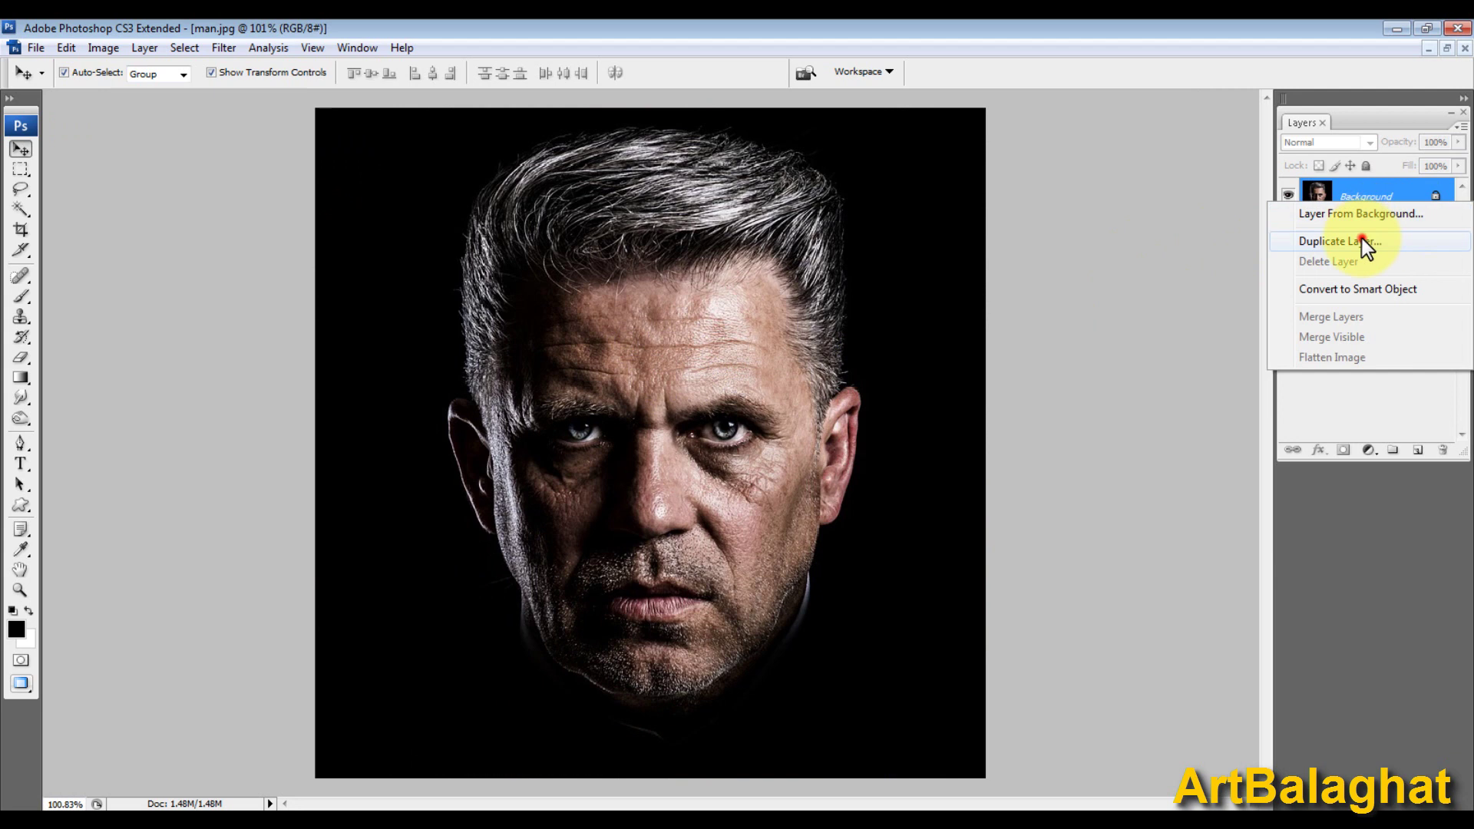
click(1362, 238)
click(938, 220)
click(1069, 258)
click(681, 257)
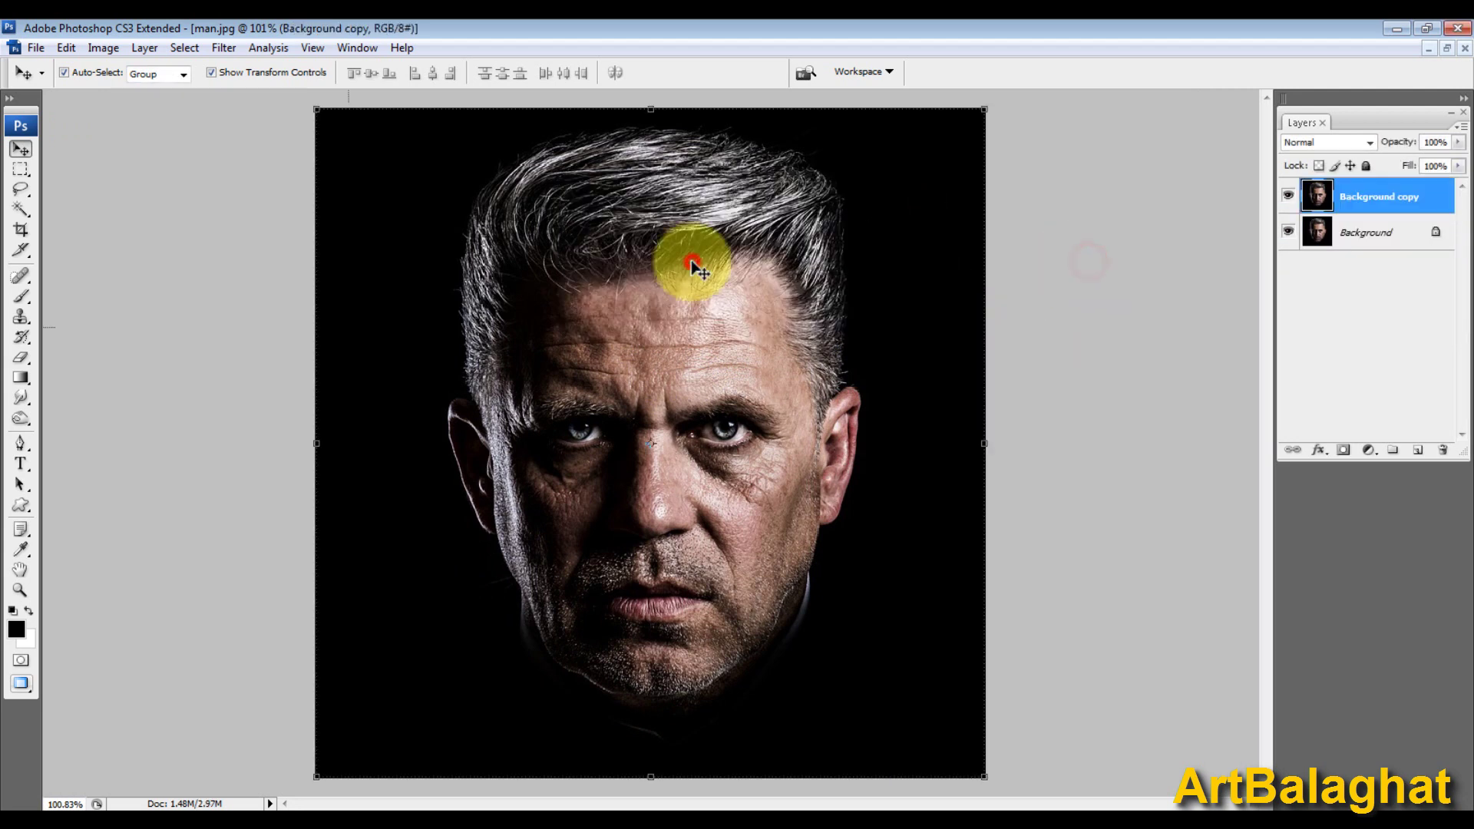
click(218, 71)
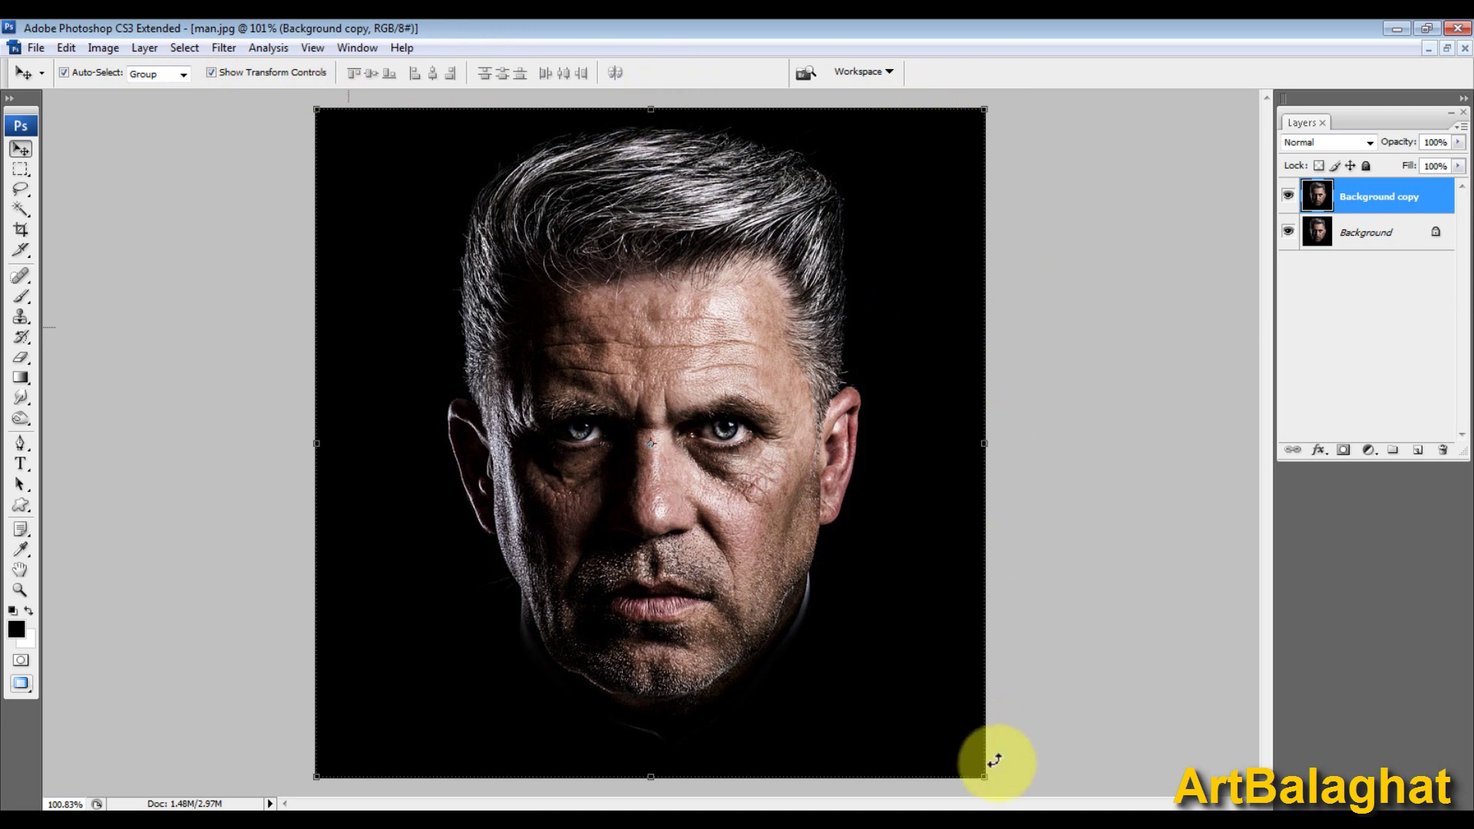
Step: Try scaling the Background copy, cancel it, and turn the rulers back on
mouse_move(316, 111)
mouse_down()
mouse_move(649, 244)
mouse_move(726, 449)
mouse_up()
key(Escape)
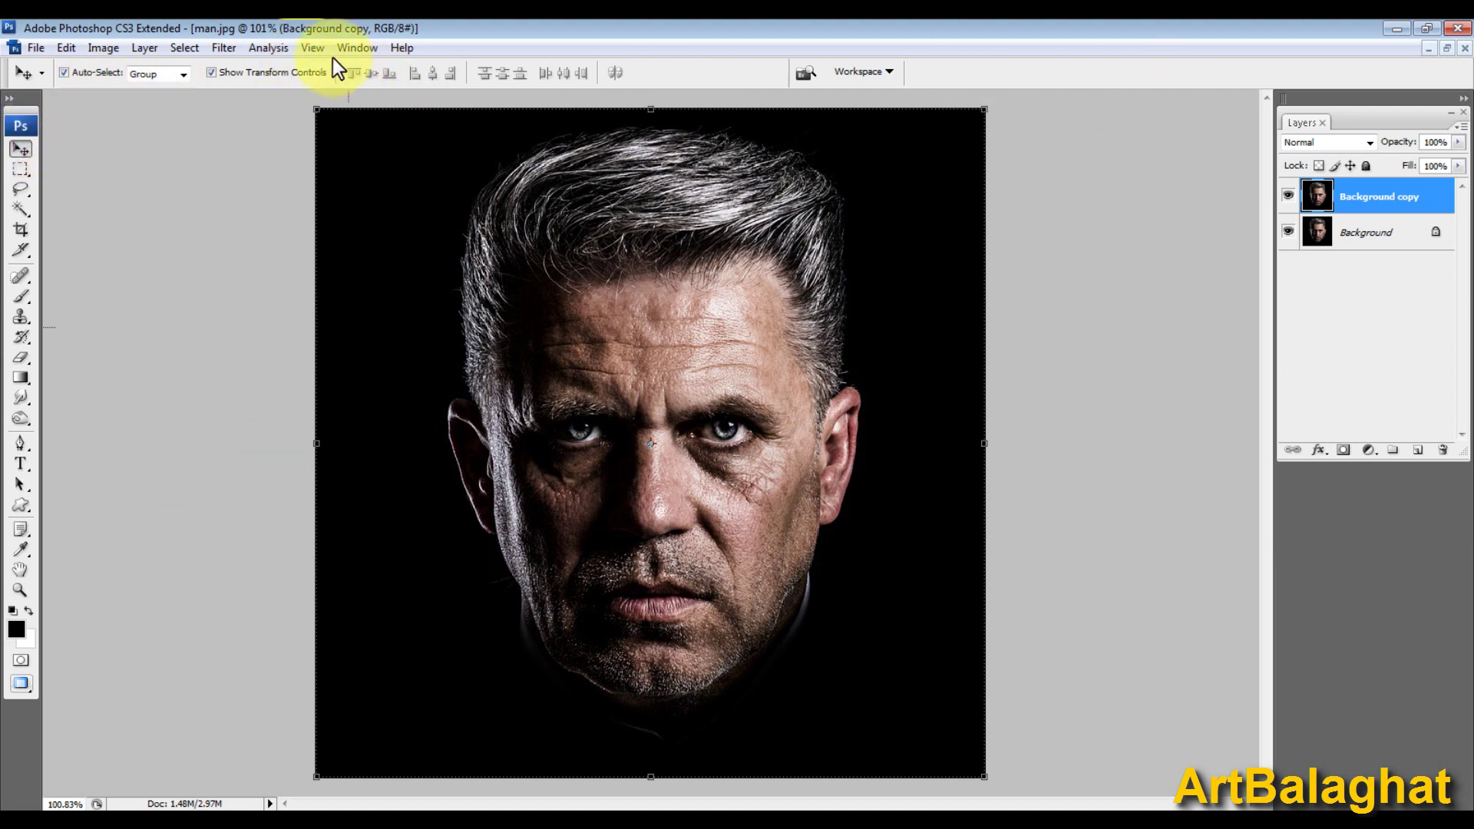
click(314, 49)
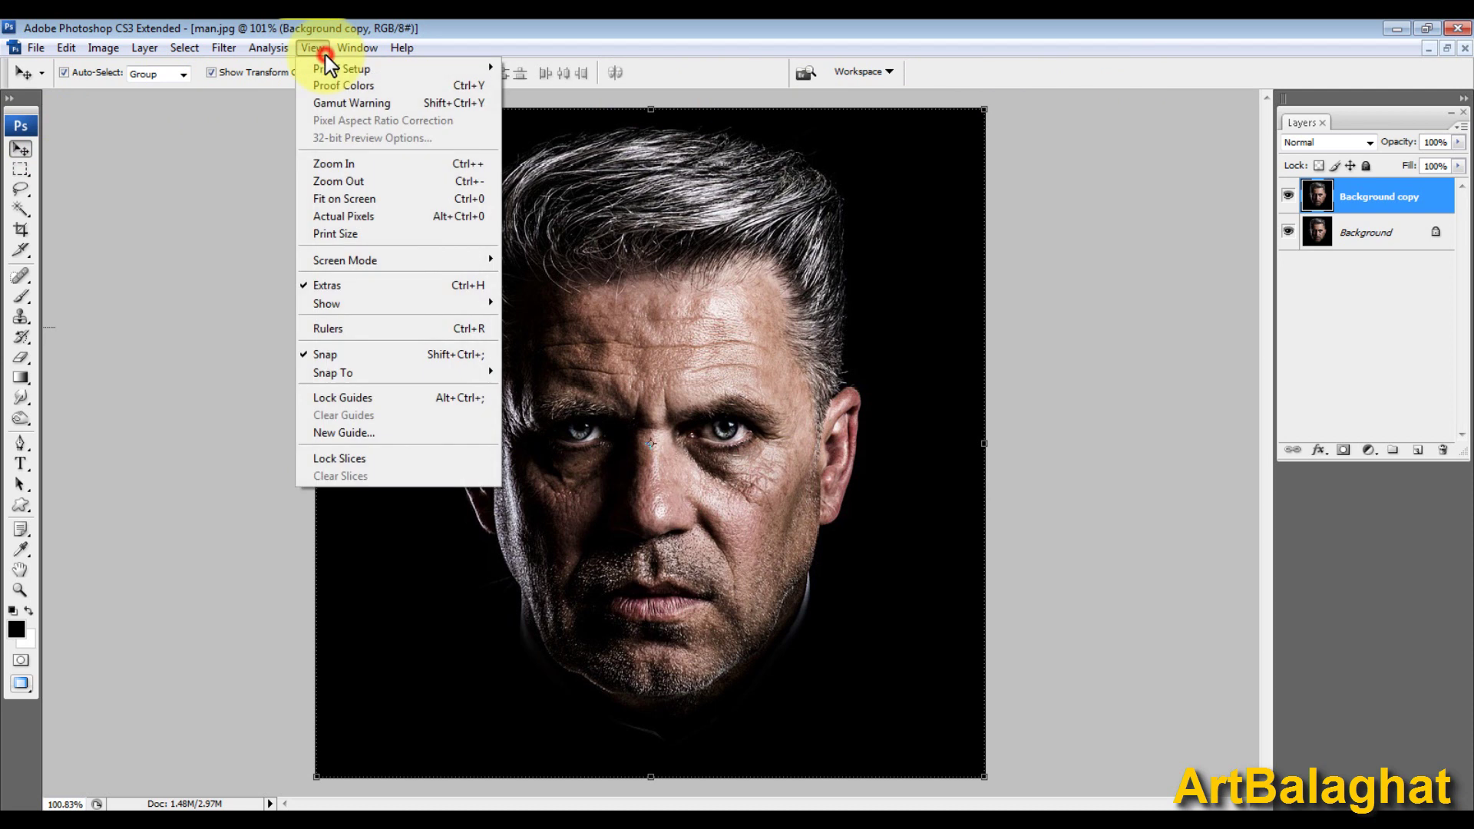
click(404, 330)
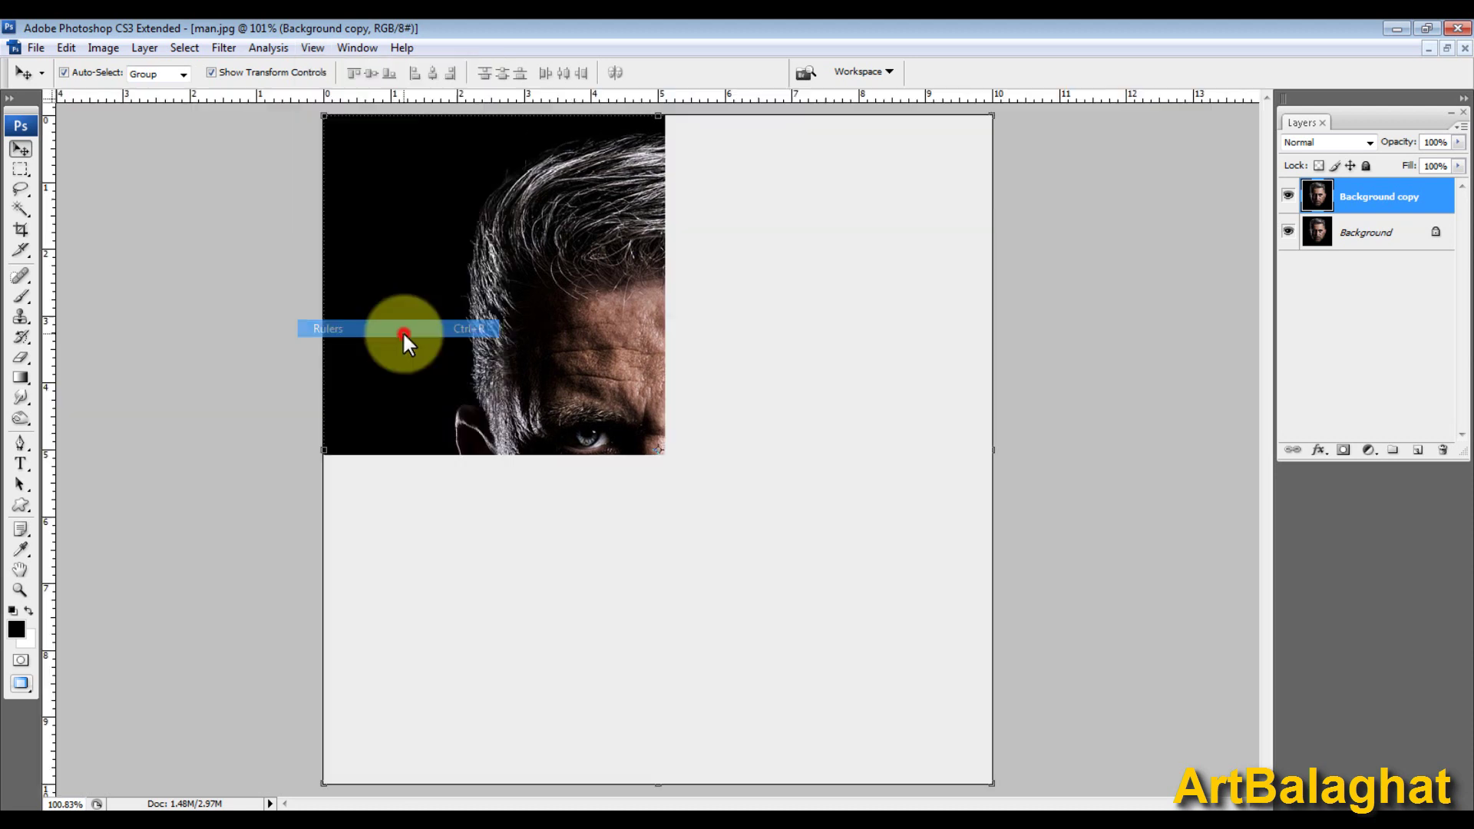
Step: Drag a vertical guide to the face's centre, fine-tune it zoomed in, then fit on screen
drag(48, 190, 660, 252)
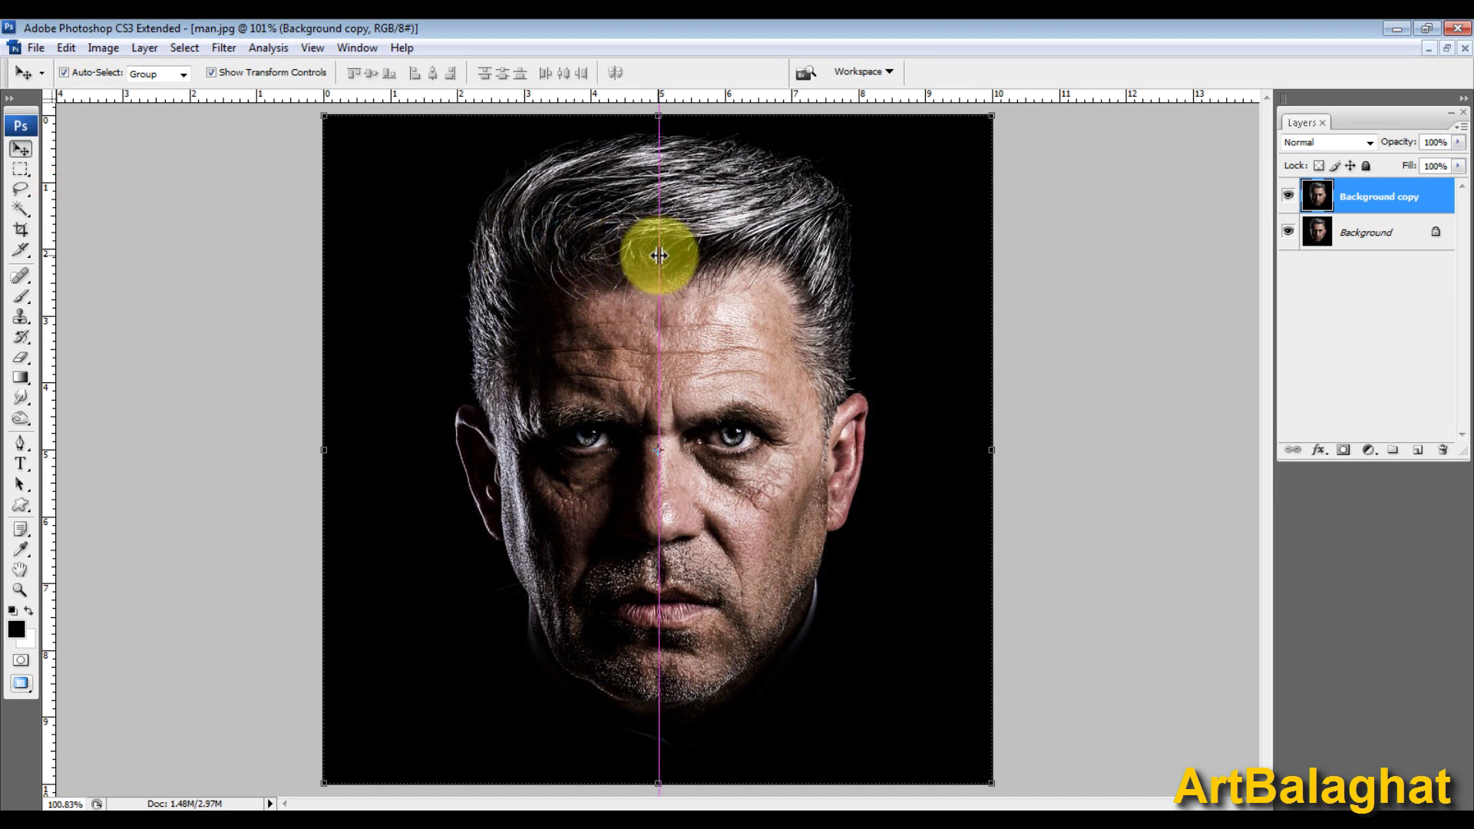
right_click(691, 368)
right_click(774, 397)
click(444, 388)
scroll(553, 418, up, 5)
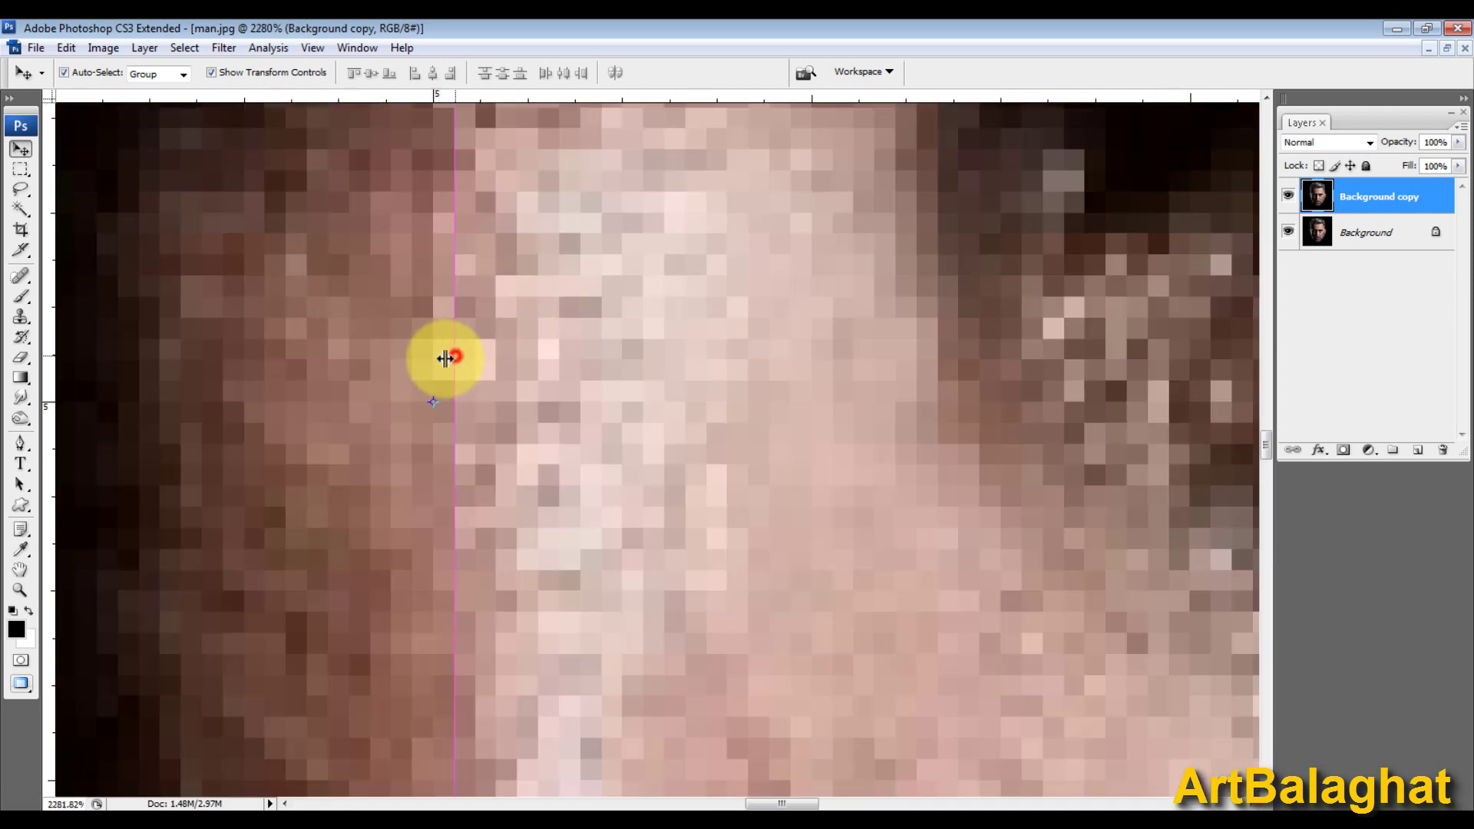
drag(445, 358, 435, 368)
scroll(583, 379, down, 5)
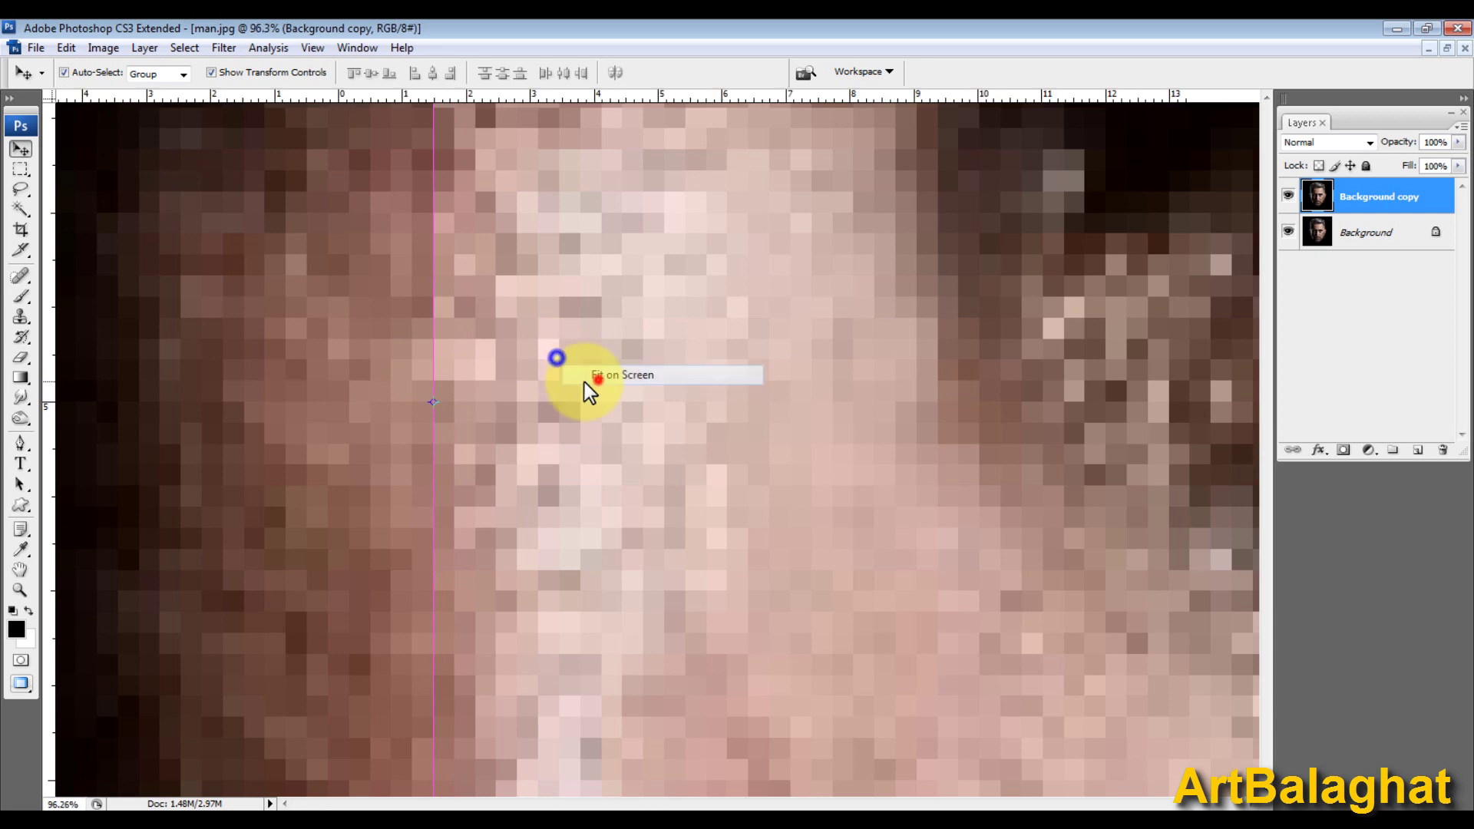
key(ctrl+0)
click(1053, 227)
click(794, 261)
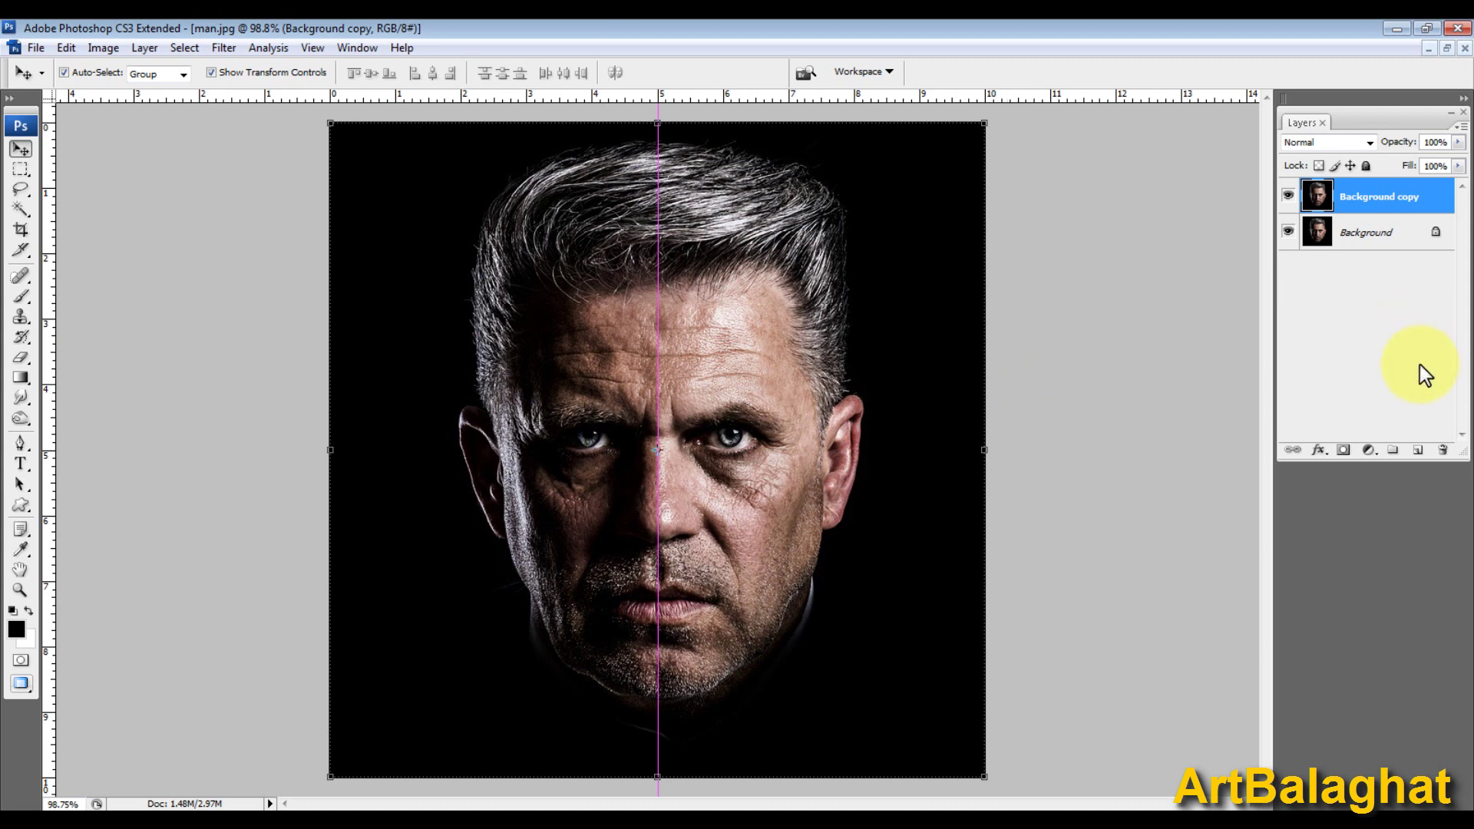
Step: Add a Hue/Saturation adjustment layer and annotate its Saturation setting for viewers
click(1371, 453)
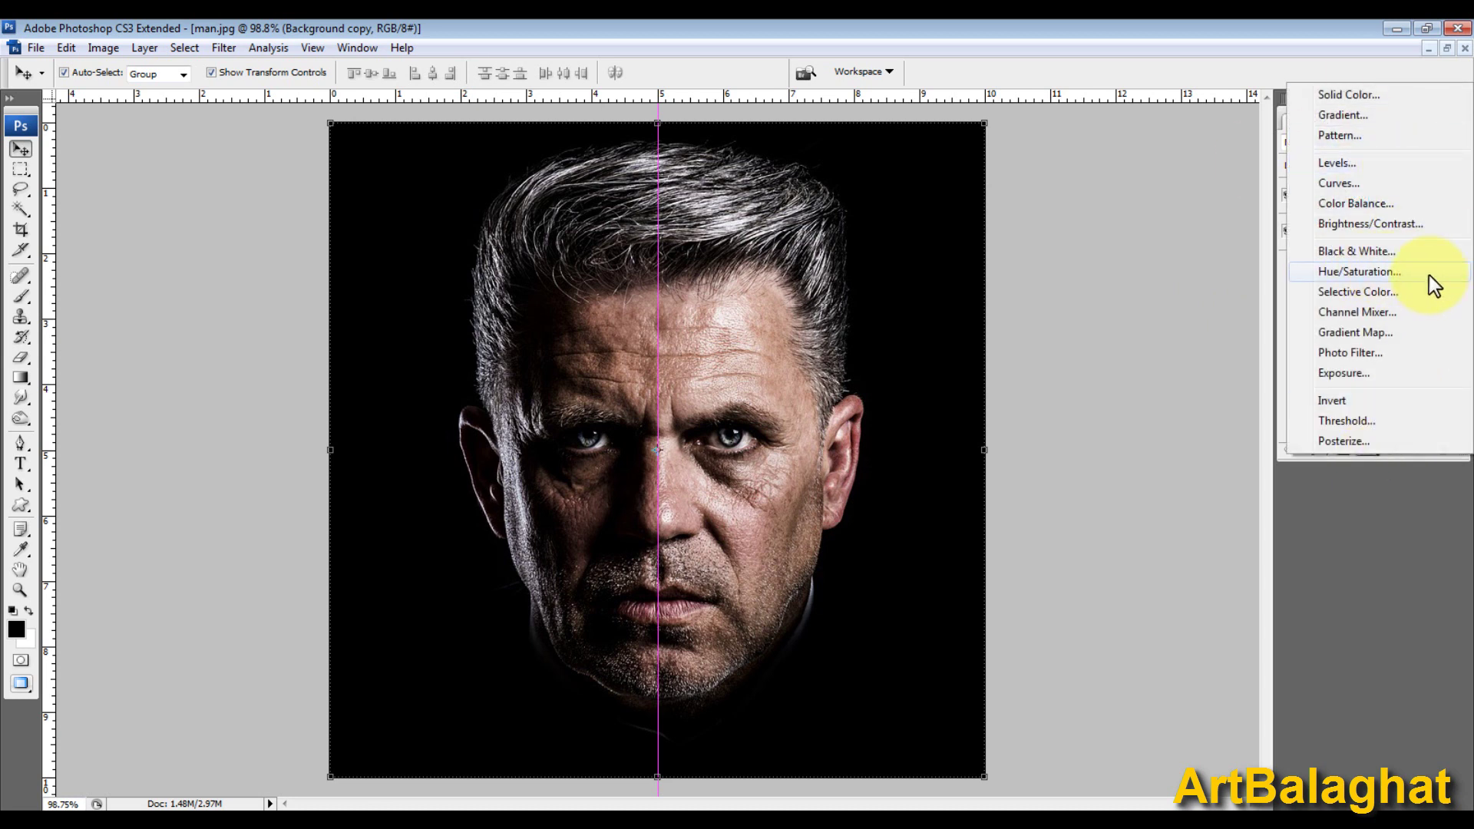
click(1429, 275)
drag(979, 203, 1052, 149)
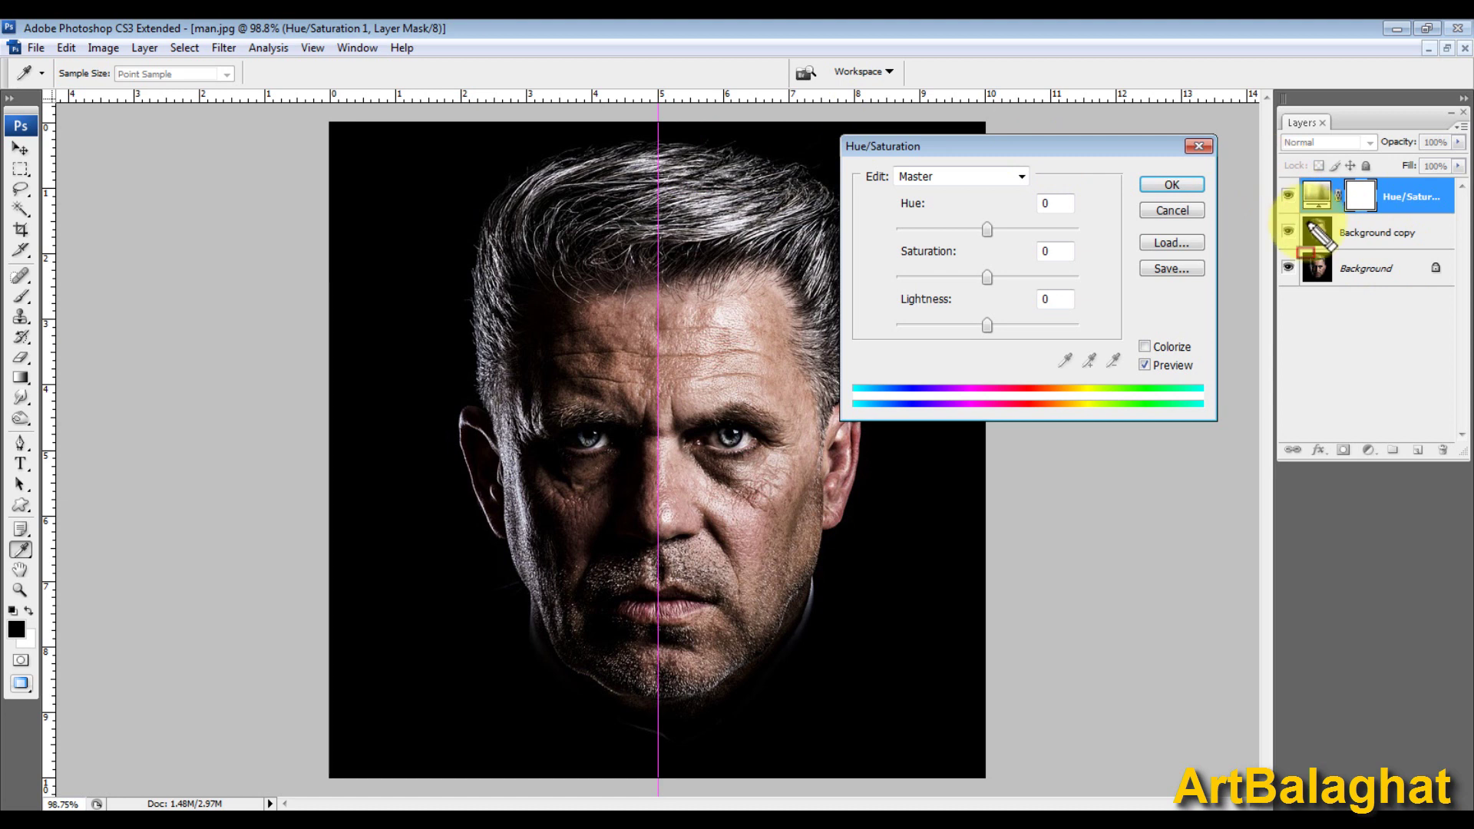
drag(1278, 214, 1449, 249)
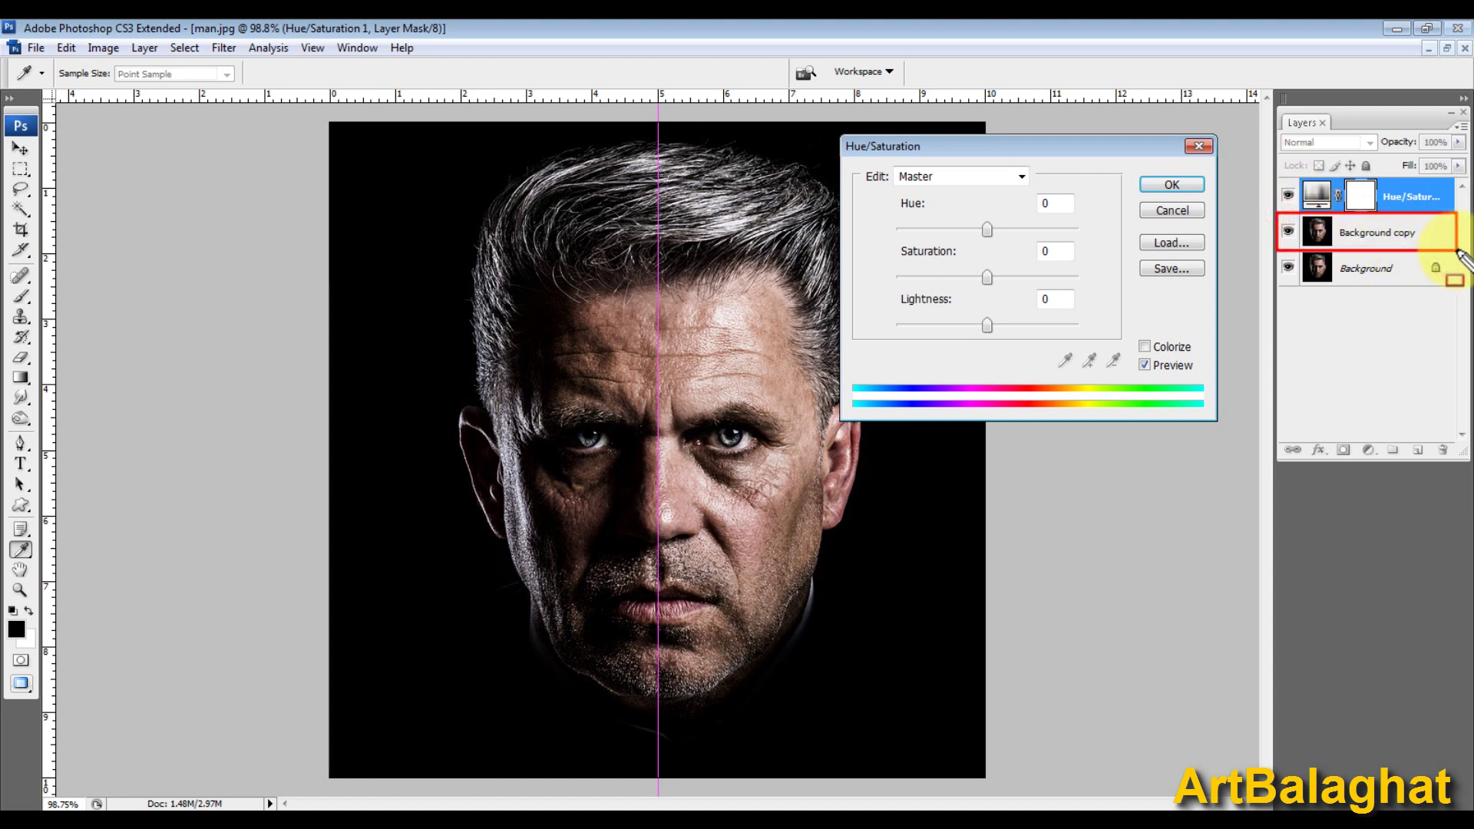
drag(1359, 442, 1381, 461)
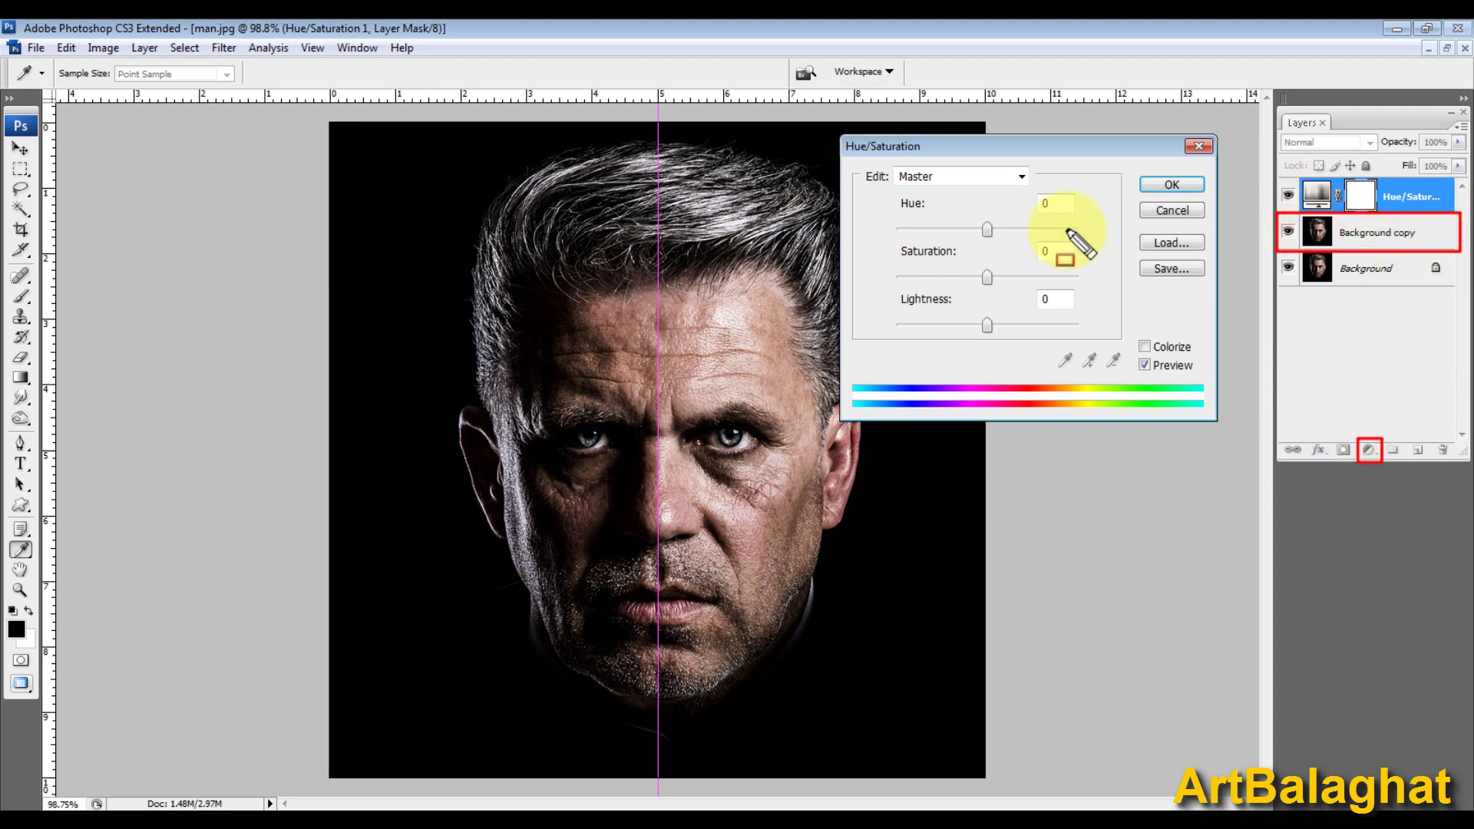
drag(836, 129, 1219, 429)
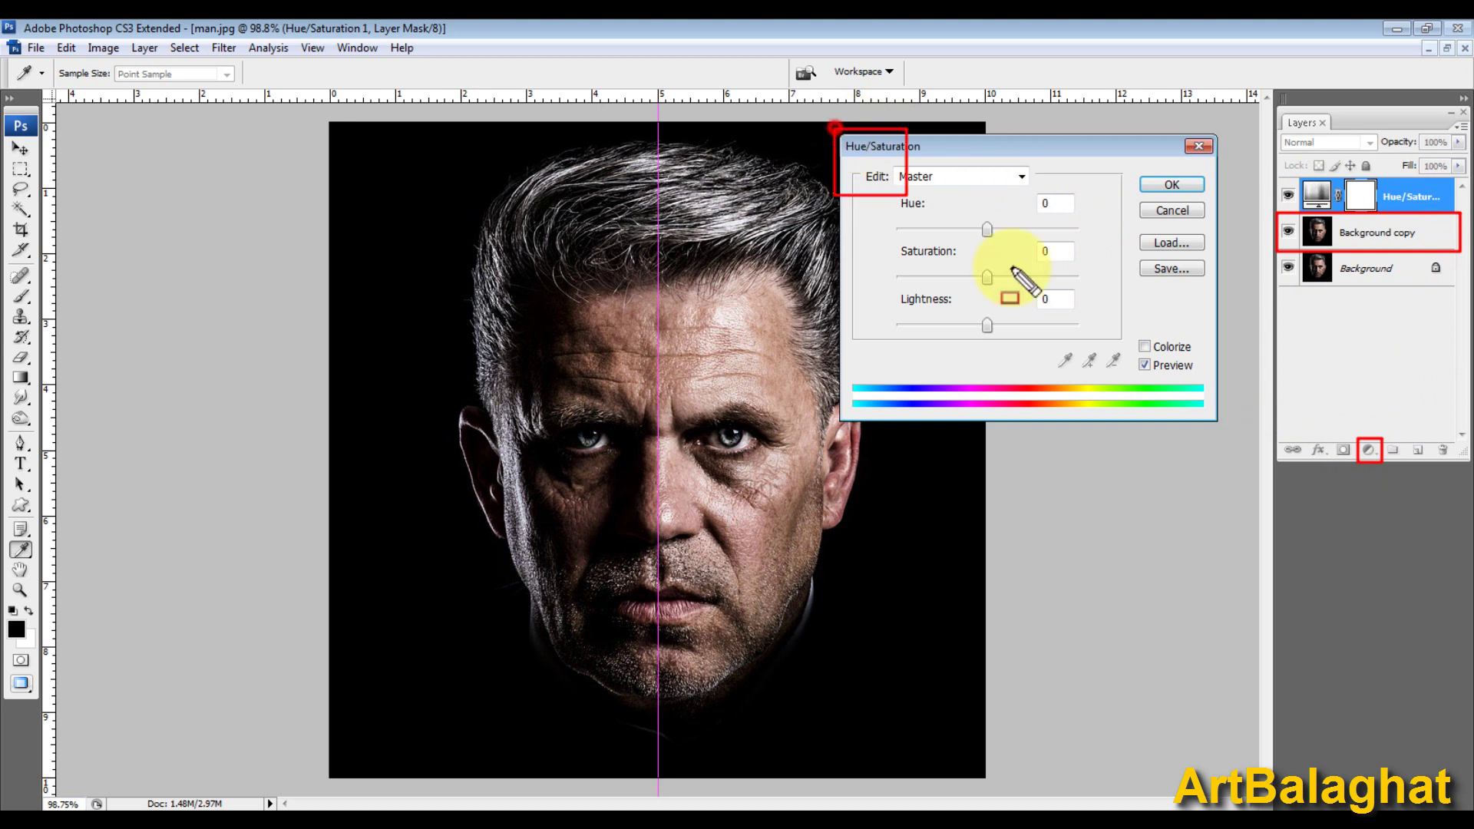
drag(885, 260, 1091, 292)
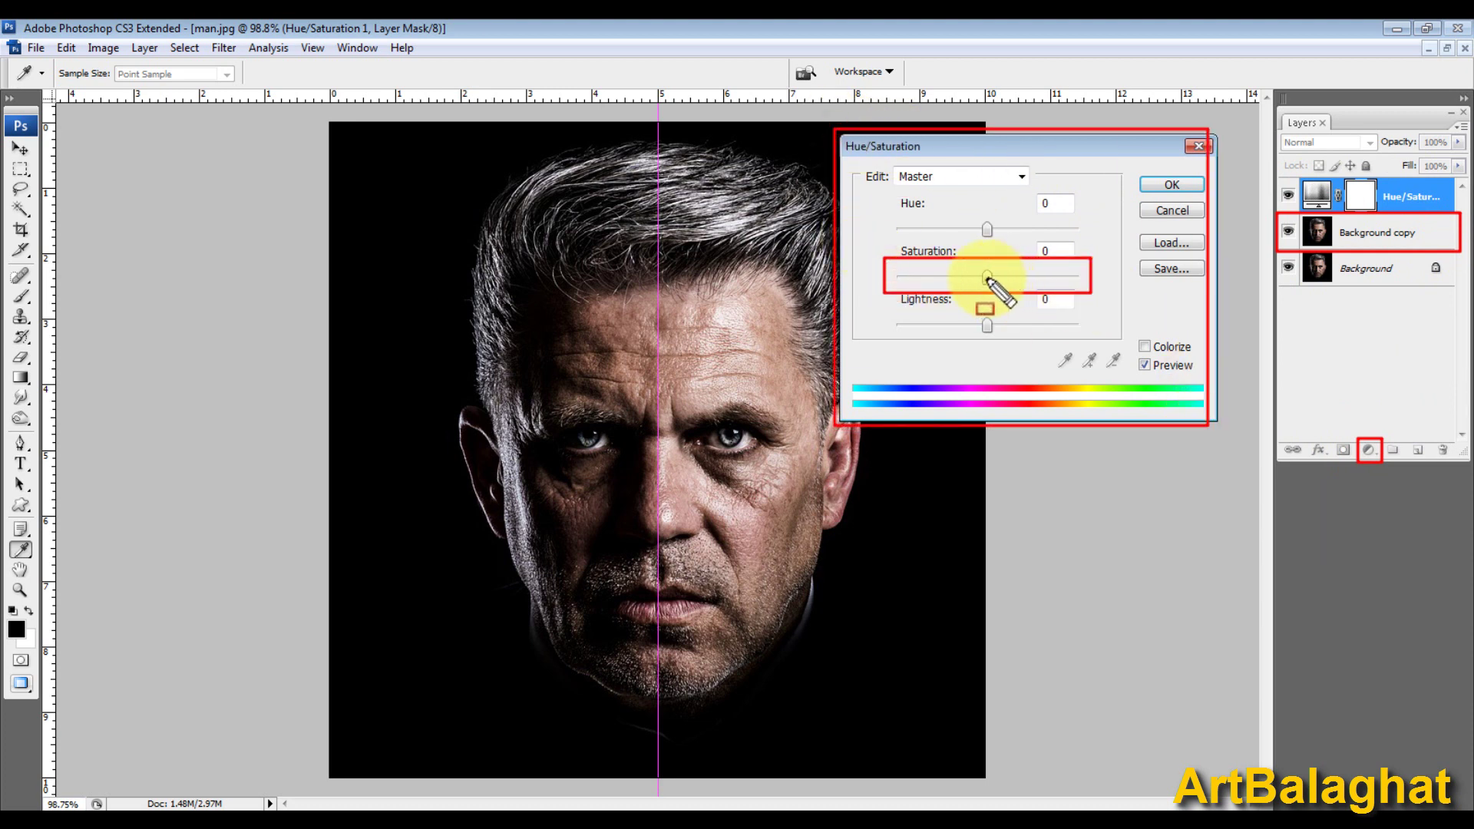
drag(894, 280, 905, 283)
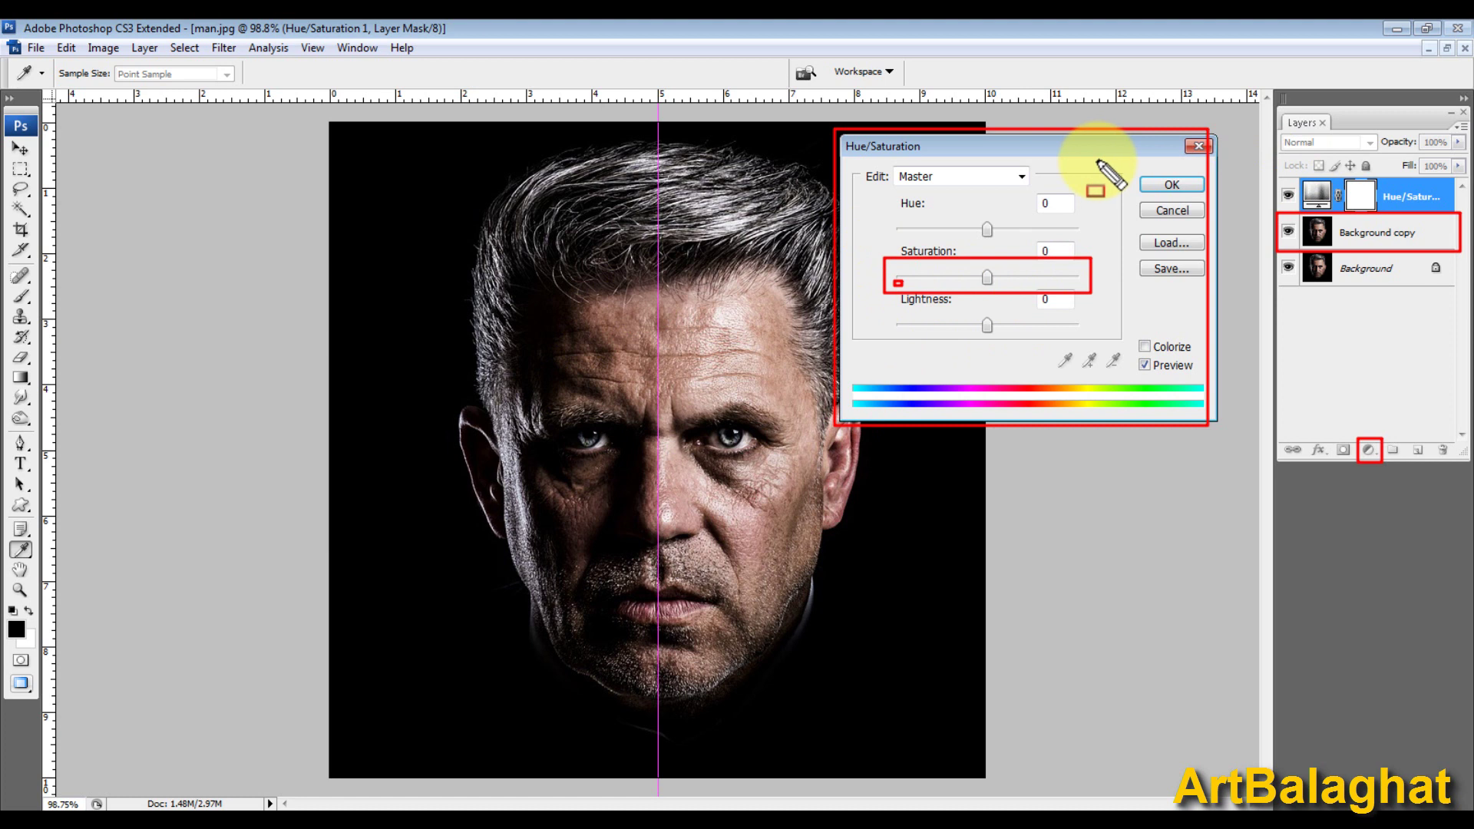
key(Escape)
Step: Set Saturation to -100, apply it, and toggle layer visibility to compare the black-and-white result
drag(987, 277, 877, 269)
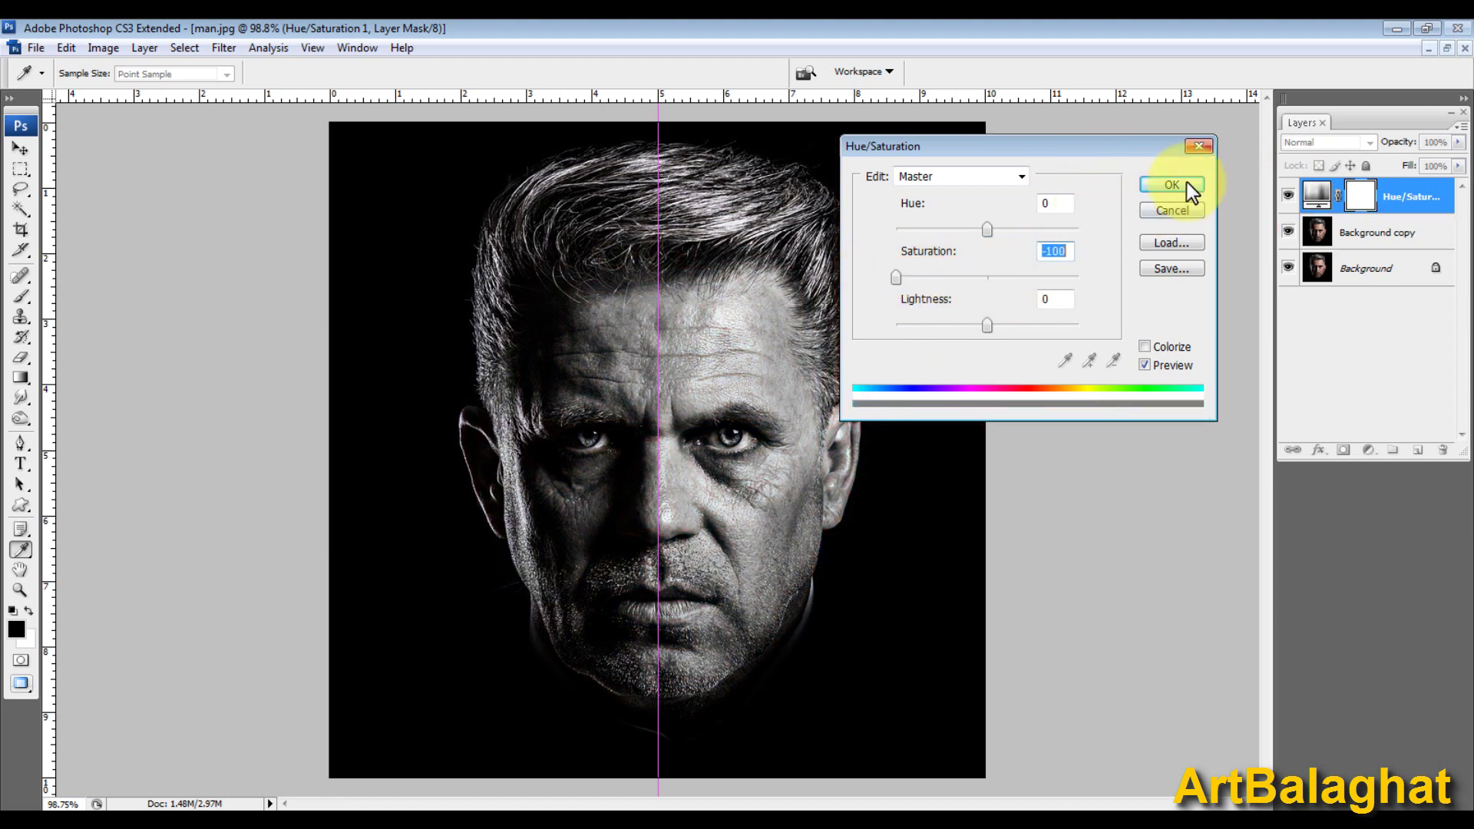
click(1172, 186)
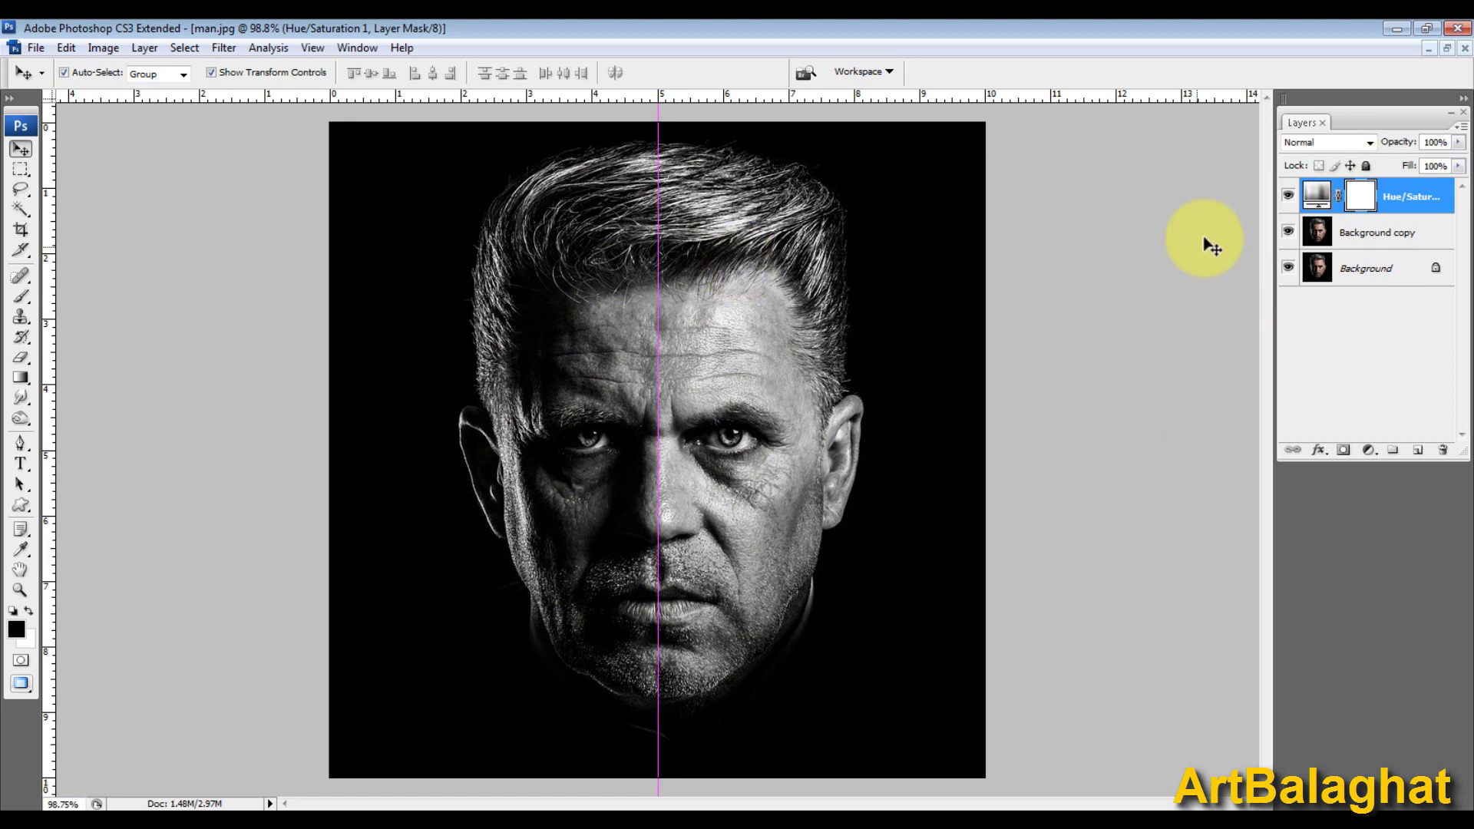
click(1290, 232)
click(1285, 195)
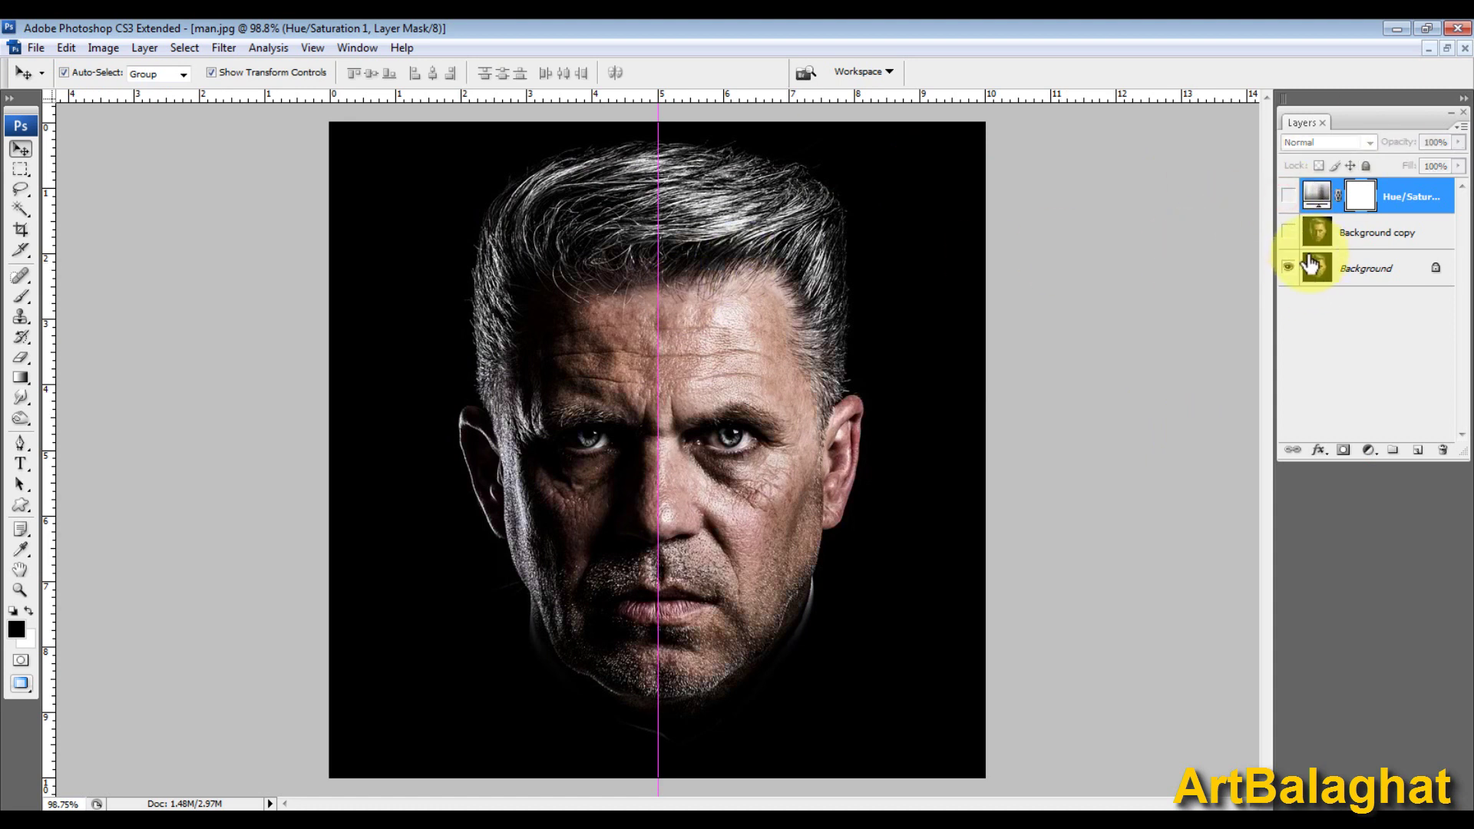
click(1288, 232)
click(1287, 195)
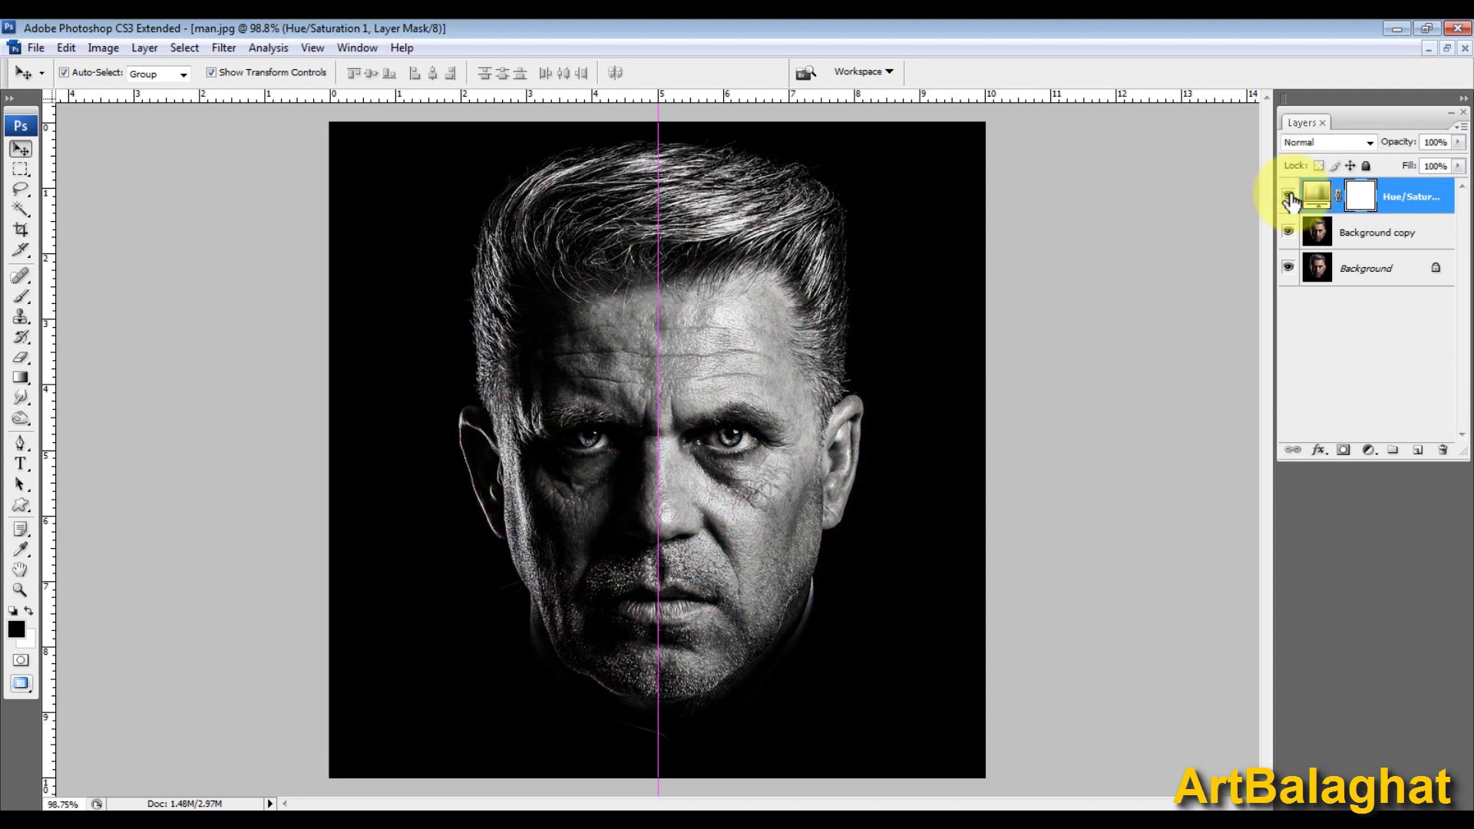
right_click(665, 404)
click(643, 344)
alt+click(718, 421)
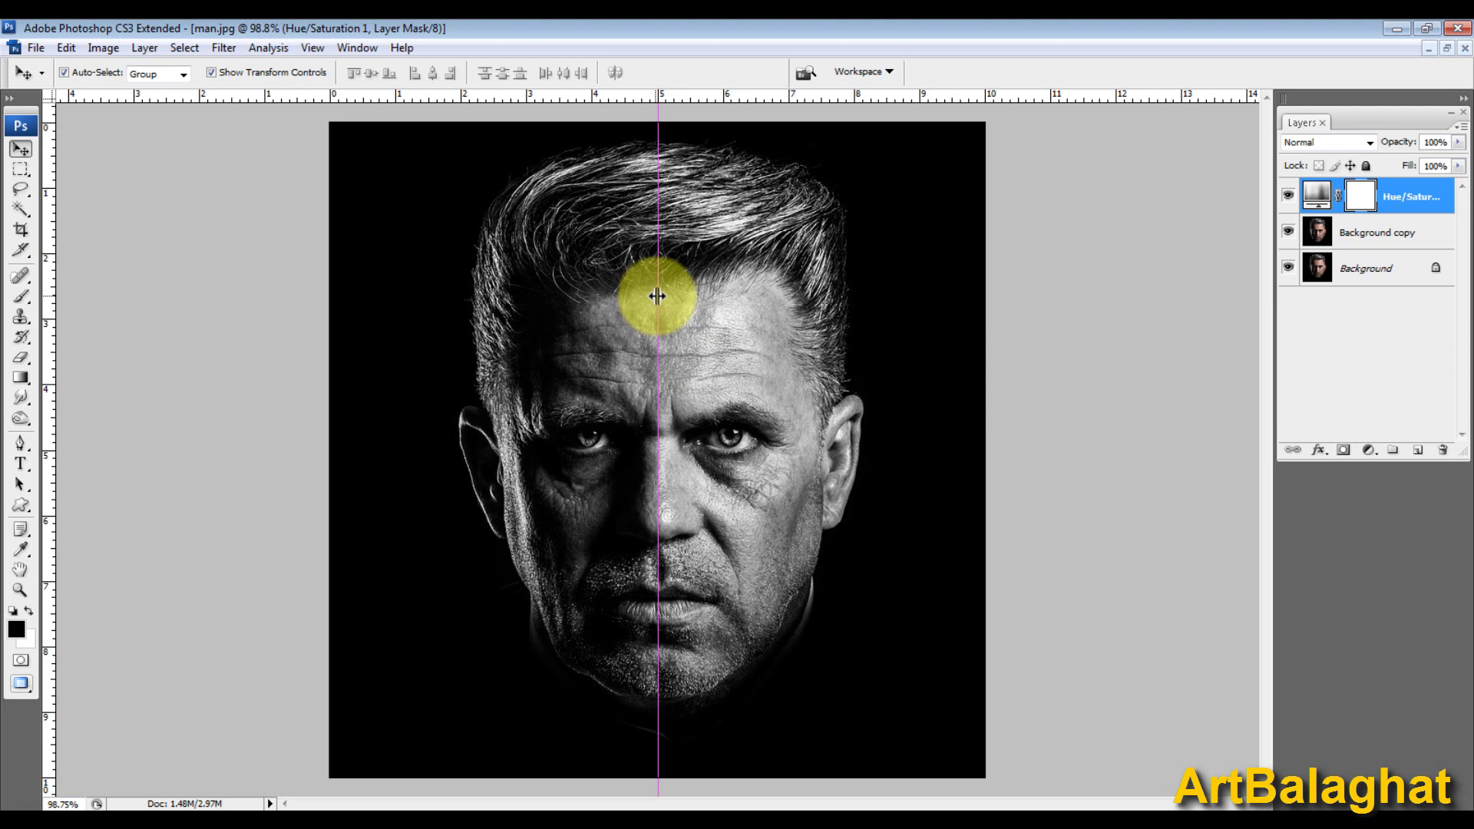
right_click(780, 357)
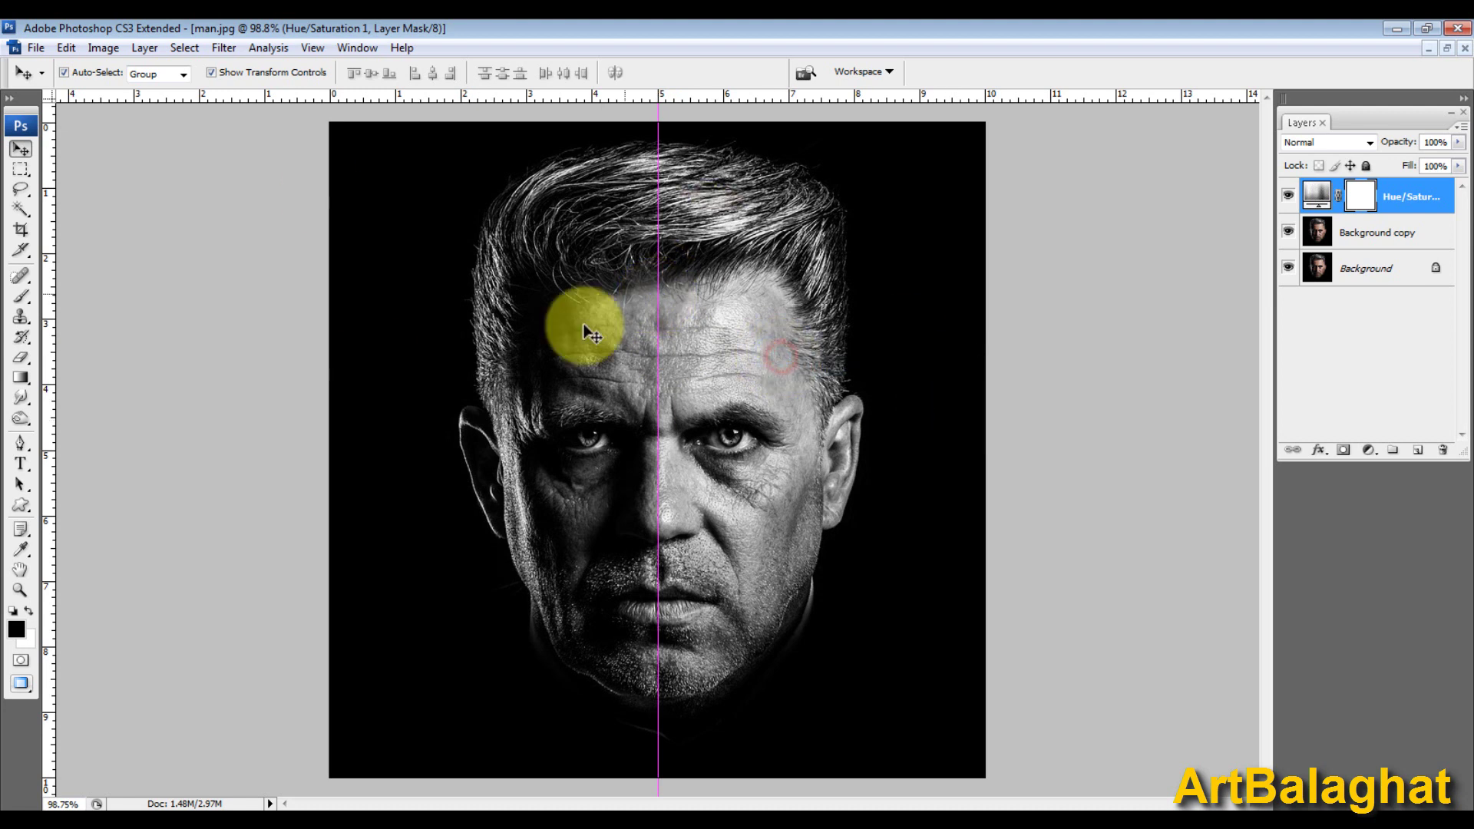
right_click(741, 351)
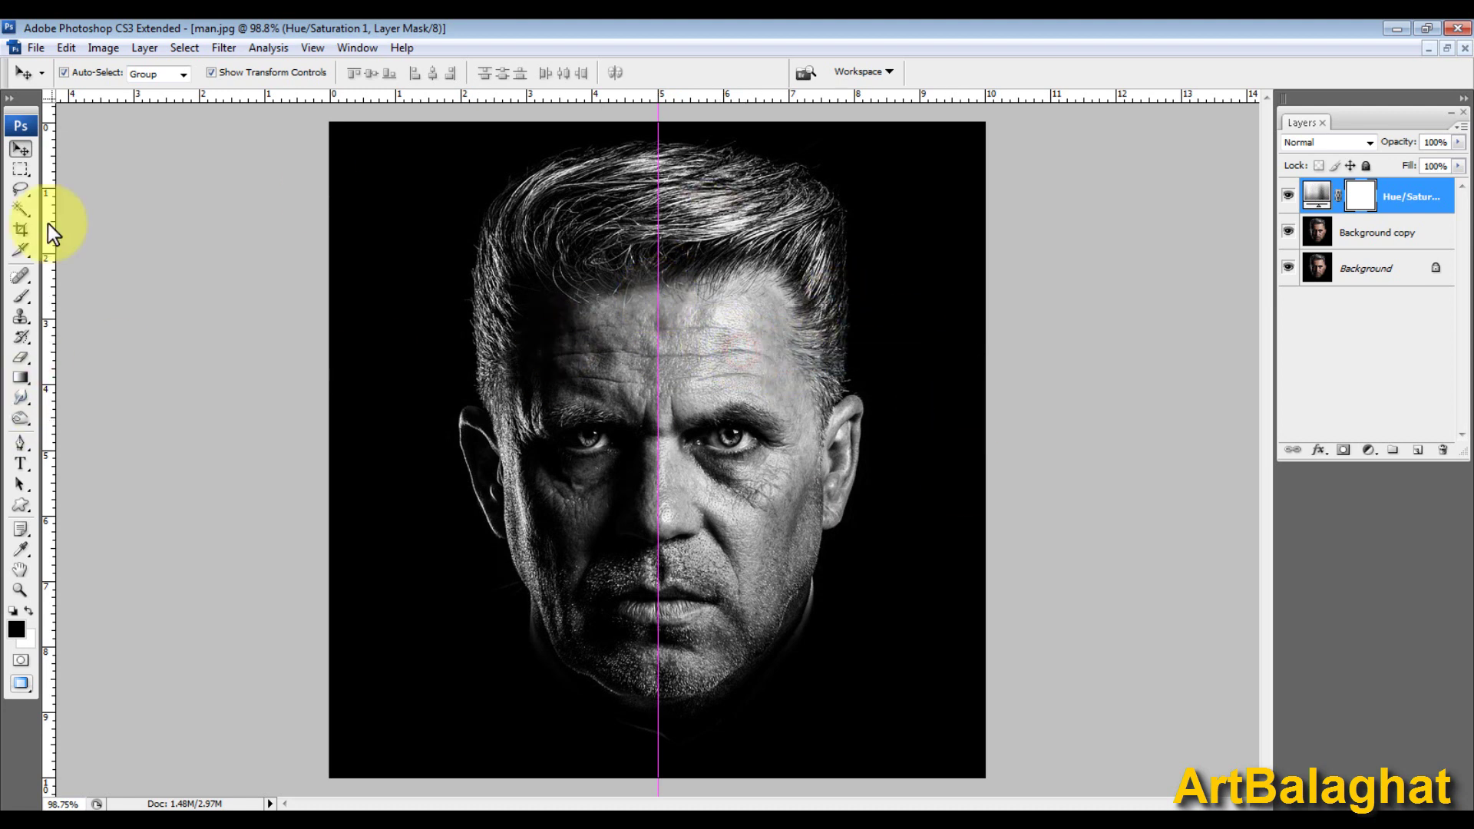
Step: Choose the Rectangular Marquee Tool and annotate the right-half area to be selected
click(20, 170)
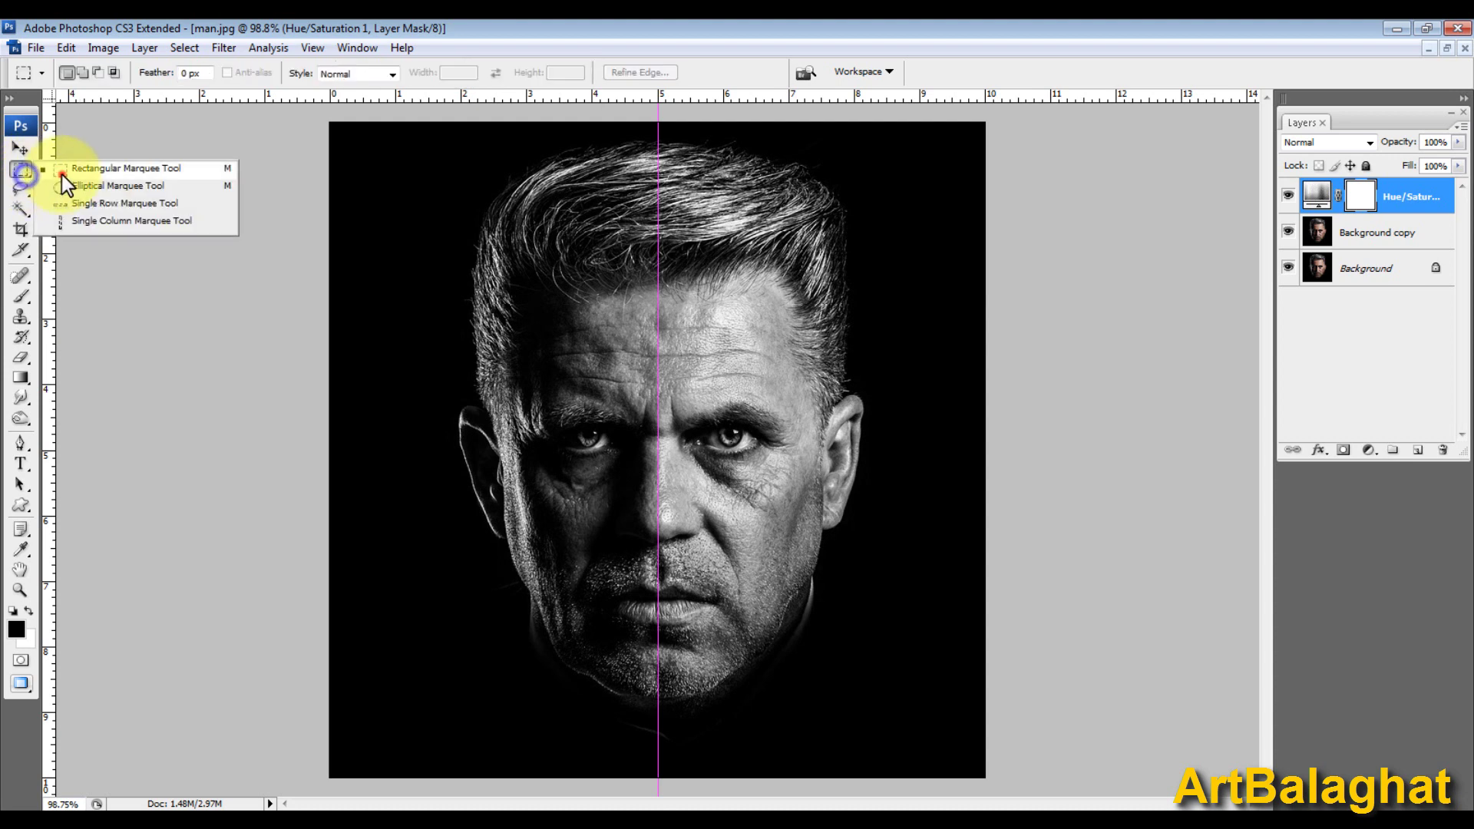
click(17, 167)
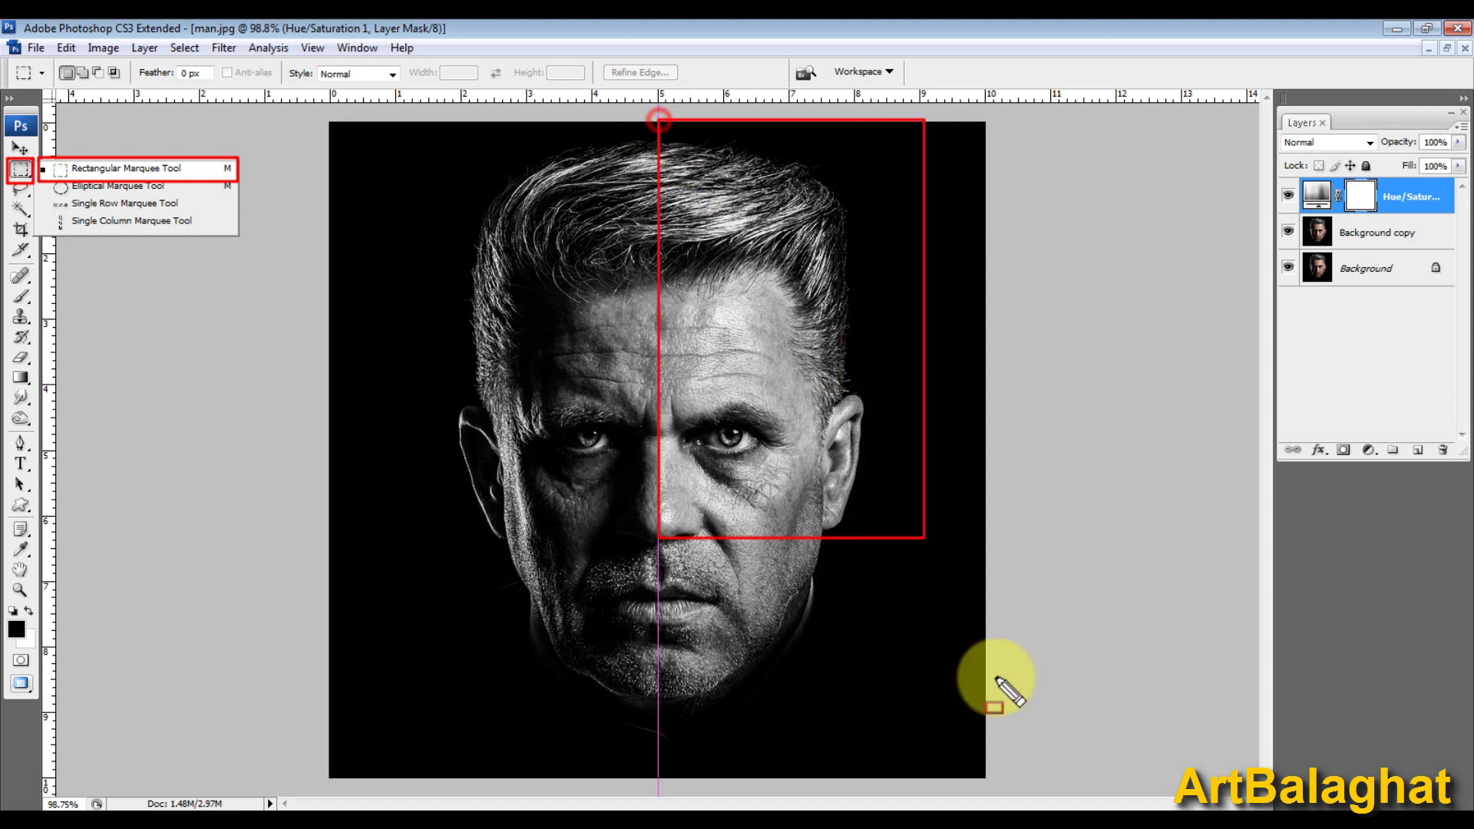
drag(659, 120, 985, 778)
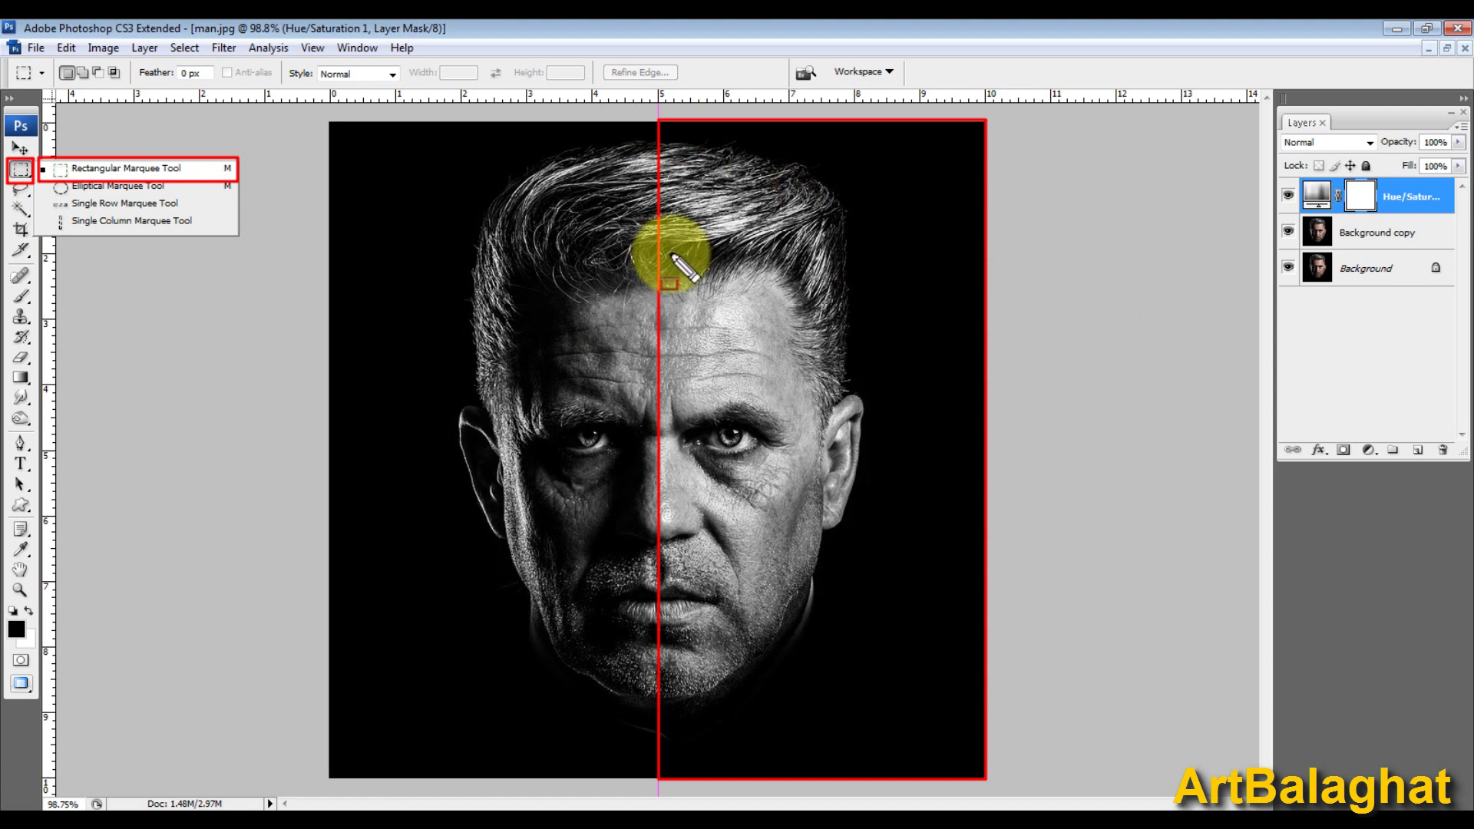
click(312, 263)
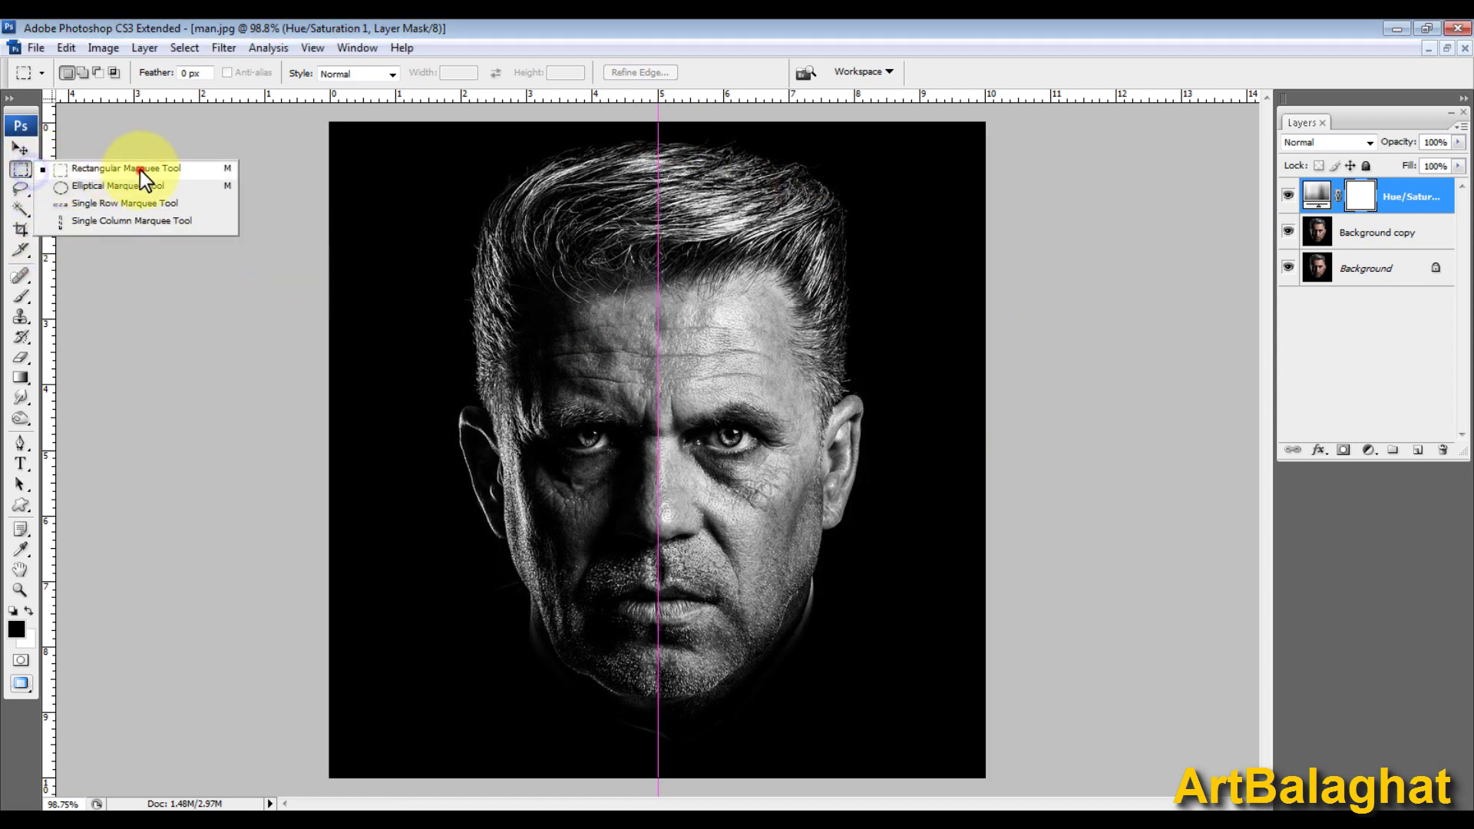
Step: Marquee from the centre guide to the bottom-right corner, zooming in to check the edge
click(131, 170)
drag(1017, 118, 658, 777)
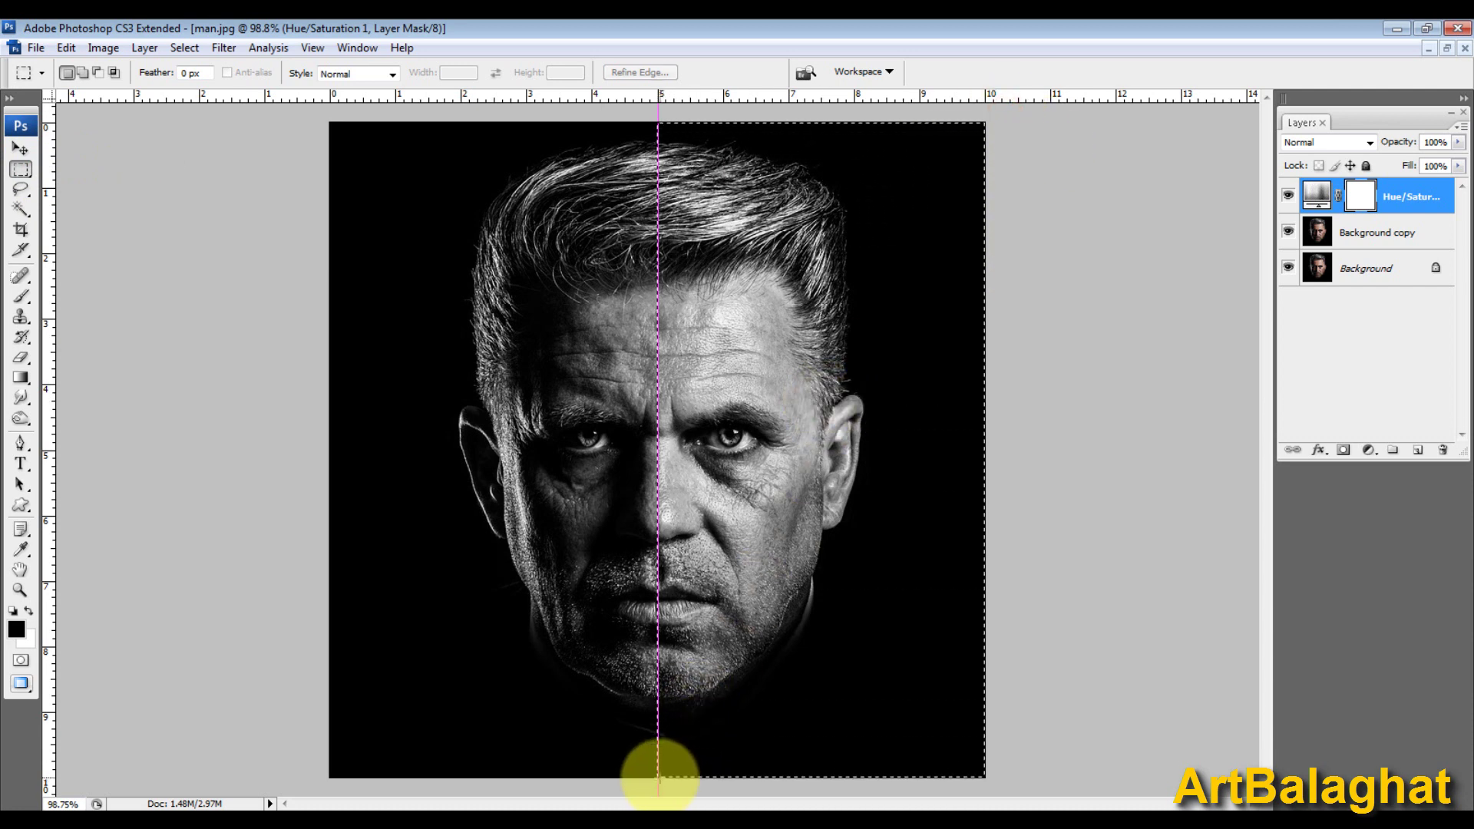
drag(644, 315, 675, 379)
key(ctrl+0)
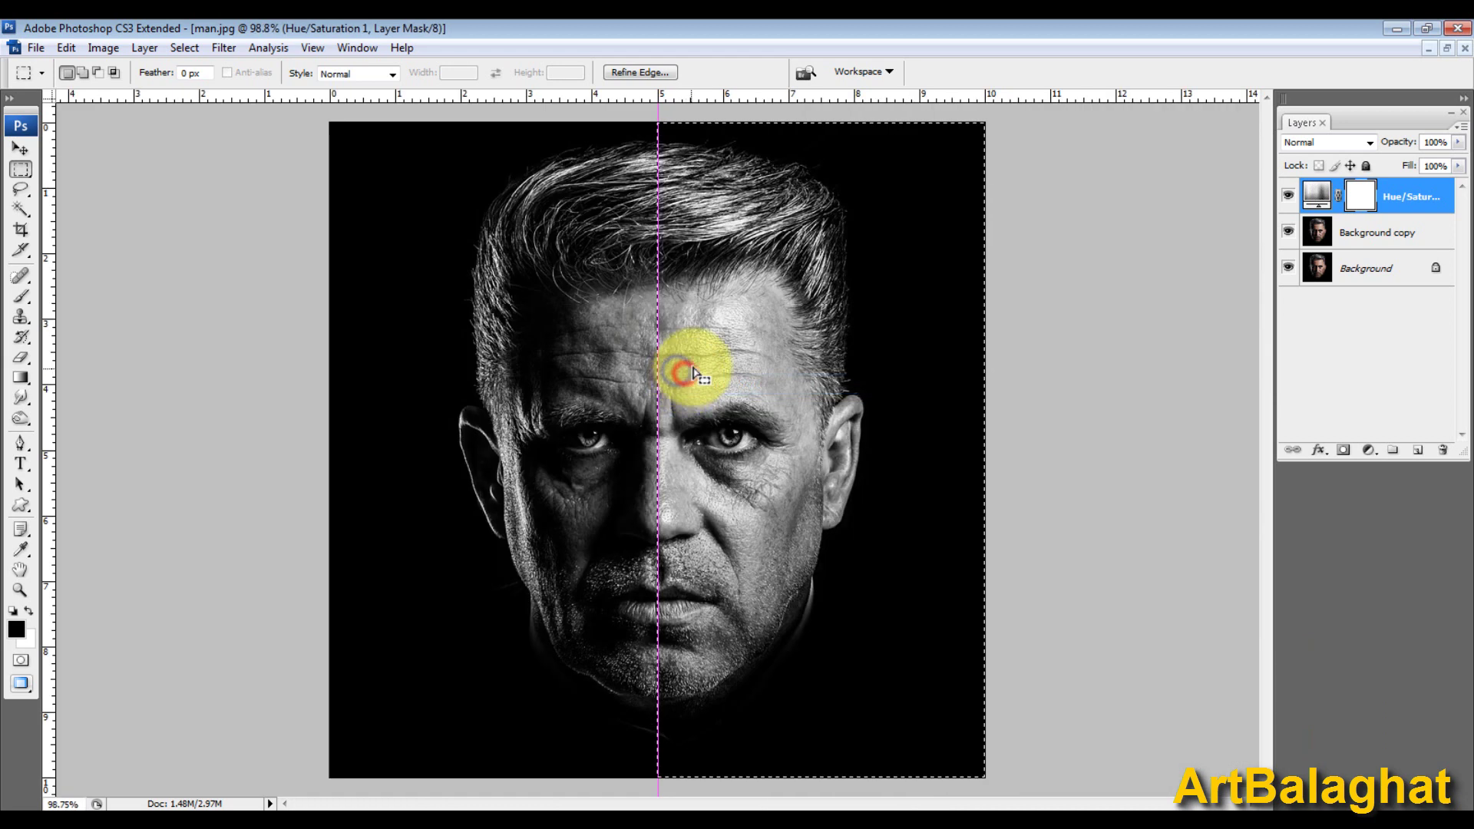
drag(565, 264, 712, 424)
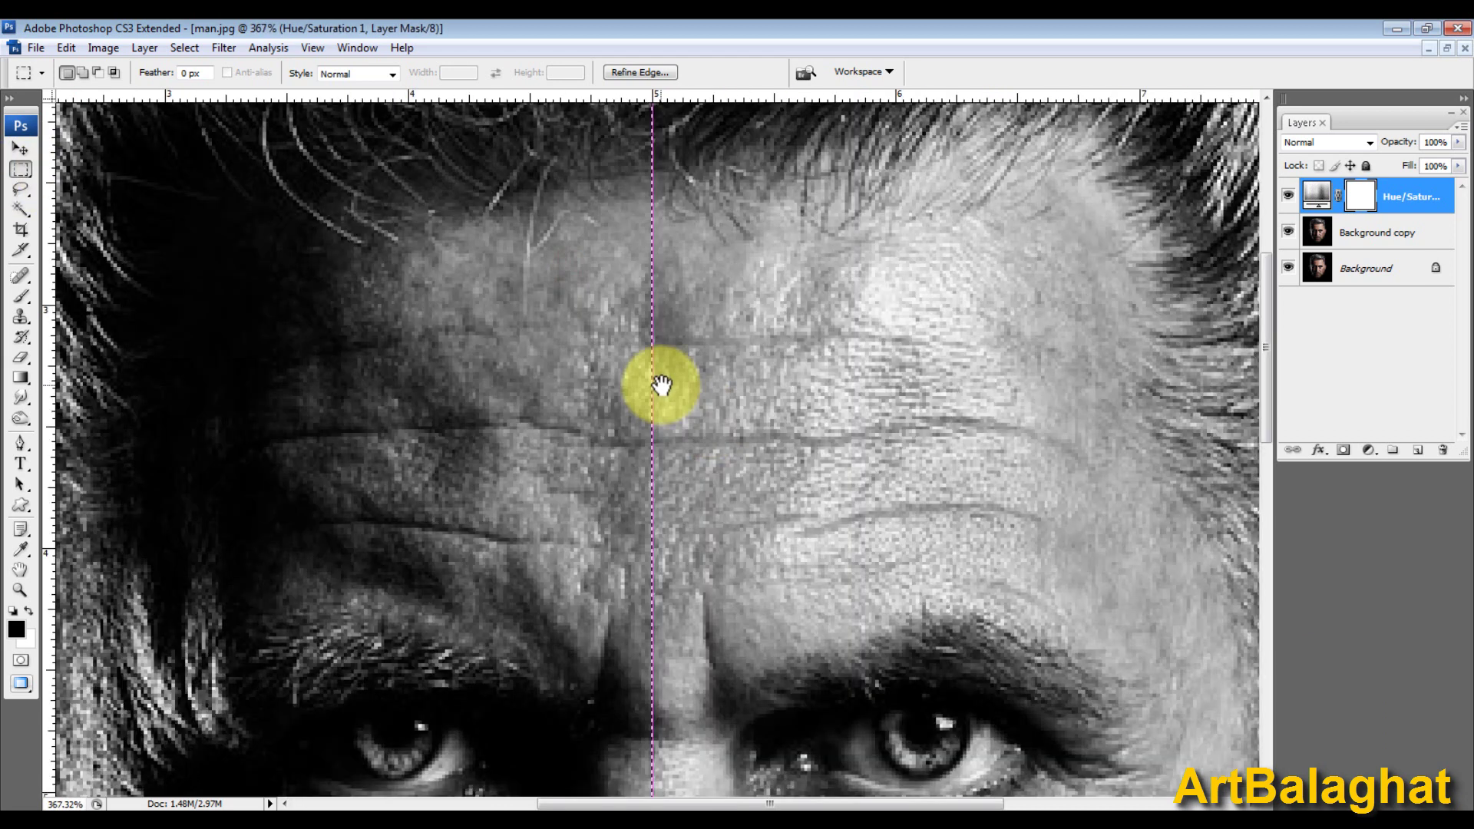
scroll(658, 381, down, 5)
key(ctrl+0)
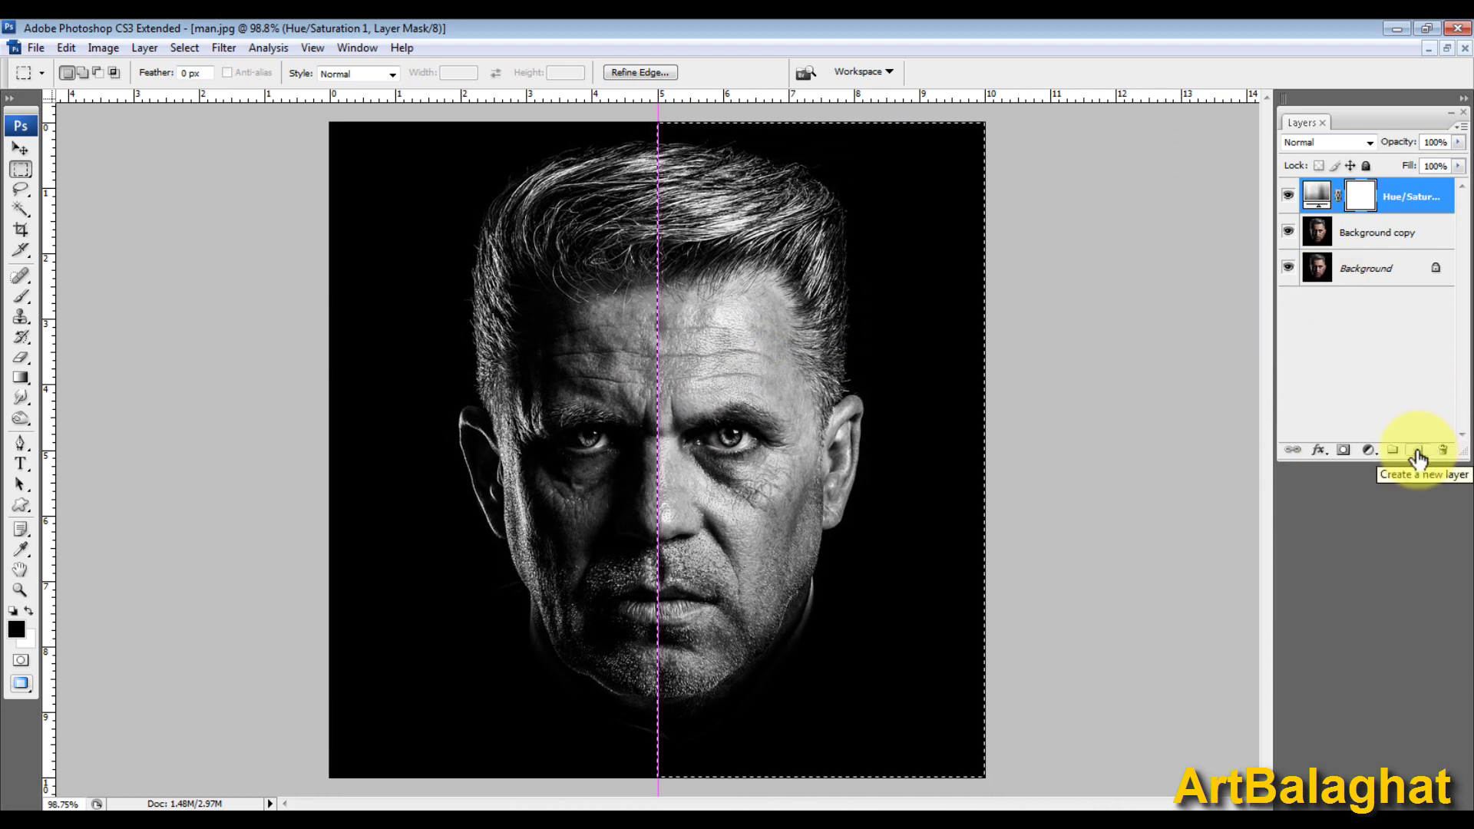
Step: Create a new empty Layer 1 via Layer > New > Layer
click(143, 48)
key(Right)
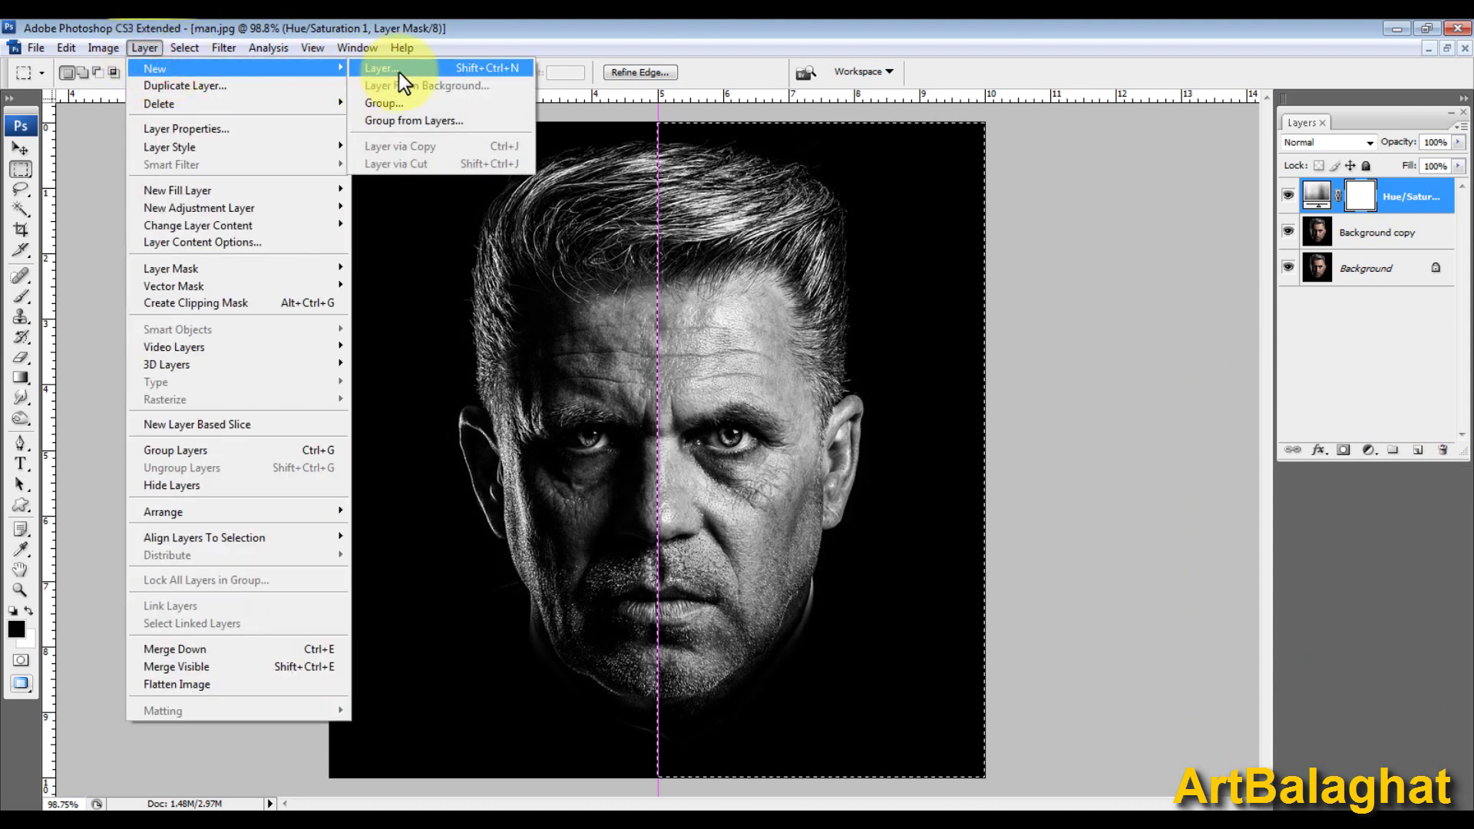
click(435, 70)
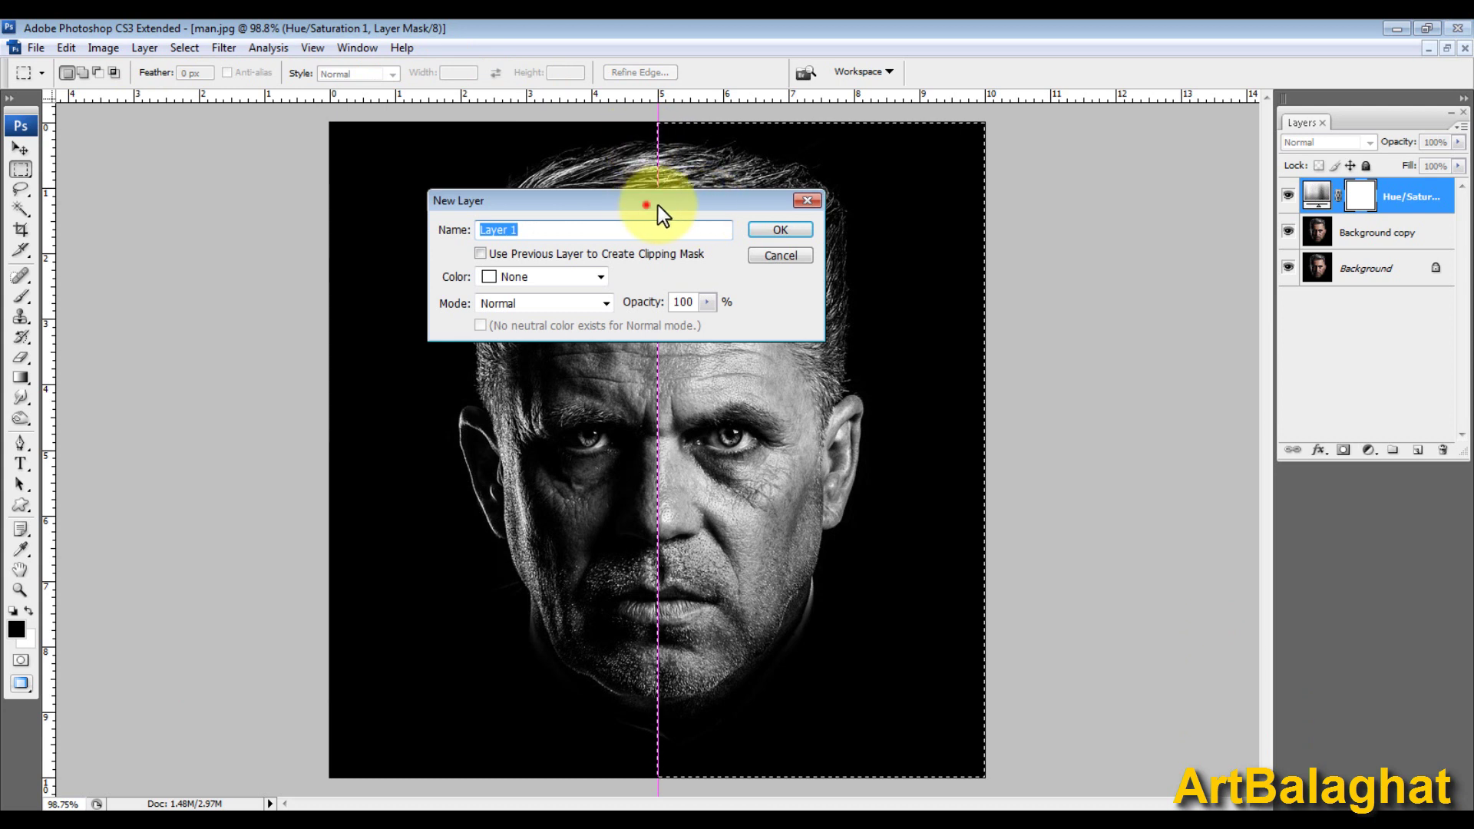
drag(646, 205, 998, 181)
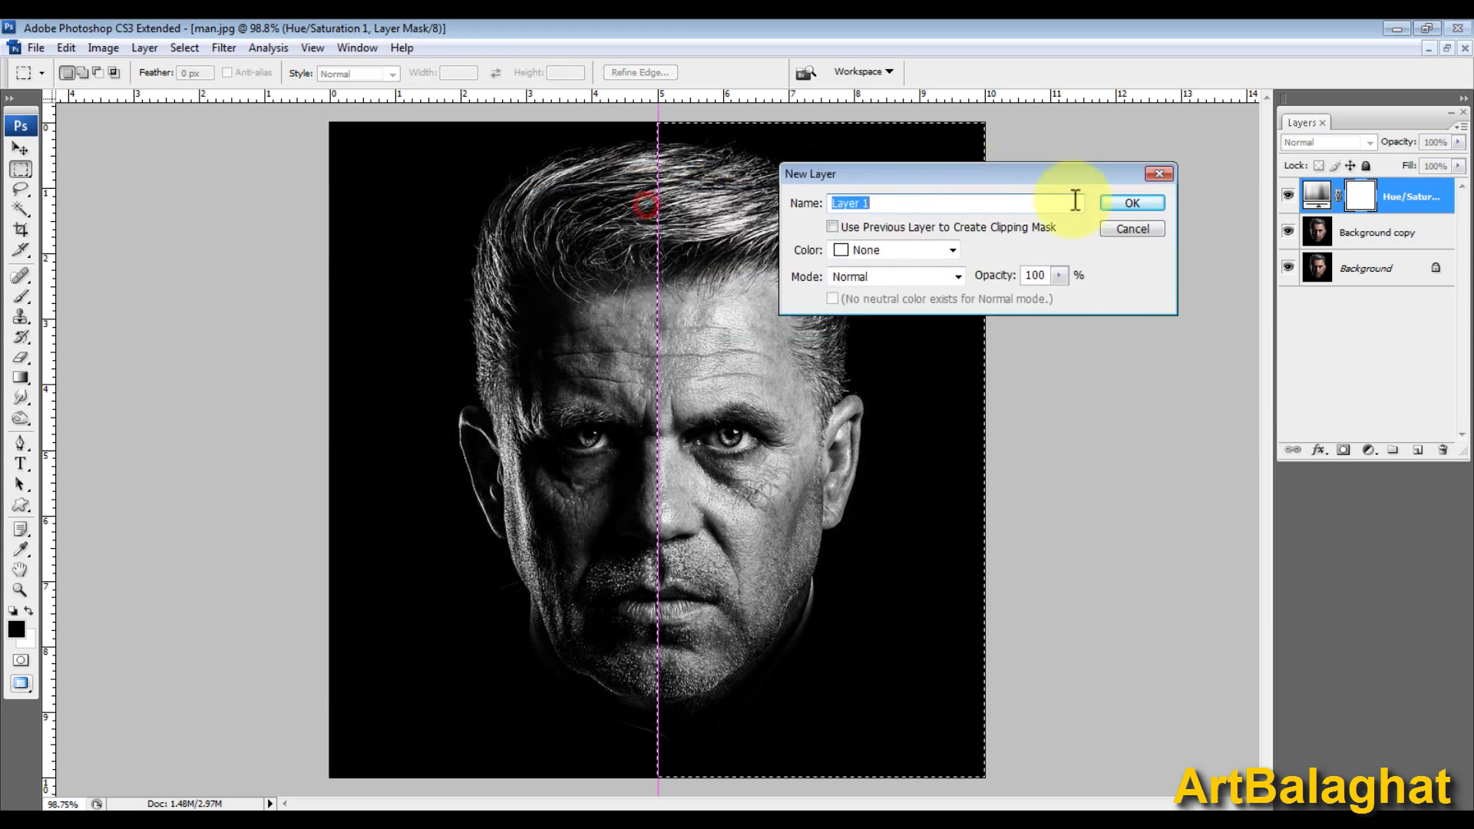
click(1123, 203)
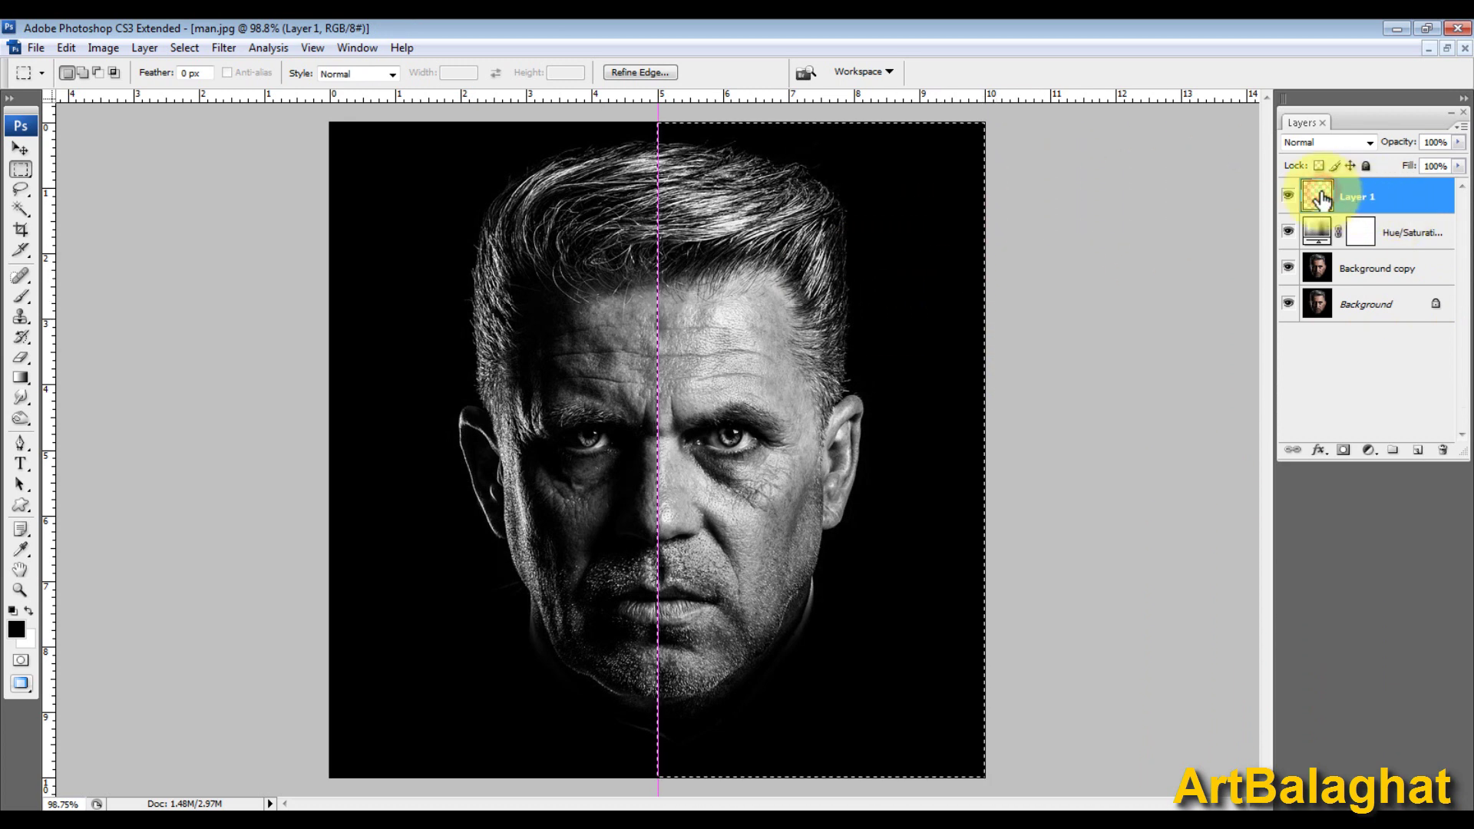
Step: Fill the right-half selection with black, deselect, and align the cover to the centre guide
key(alt)
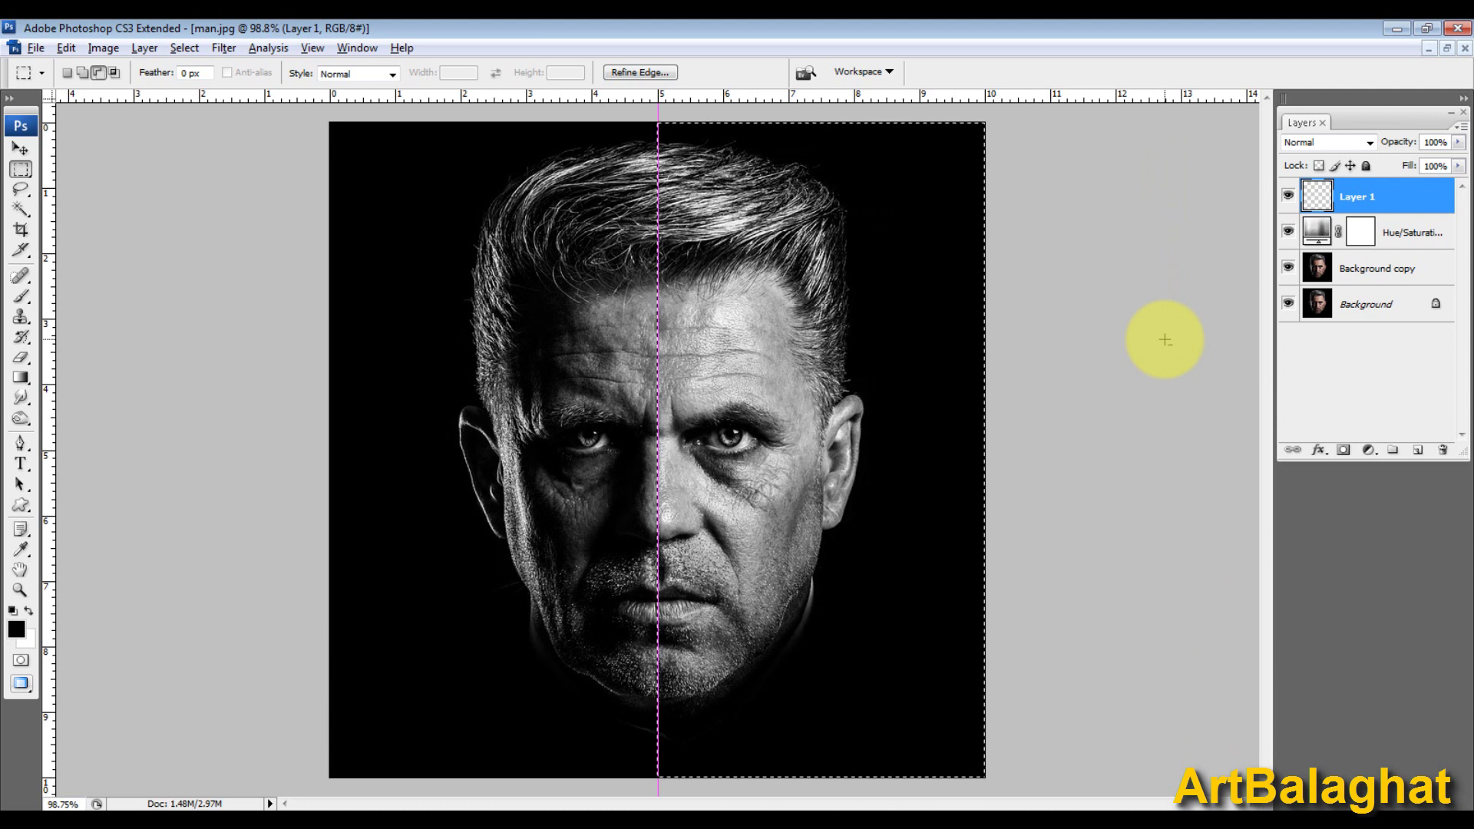
key(alt+BackSpace)
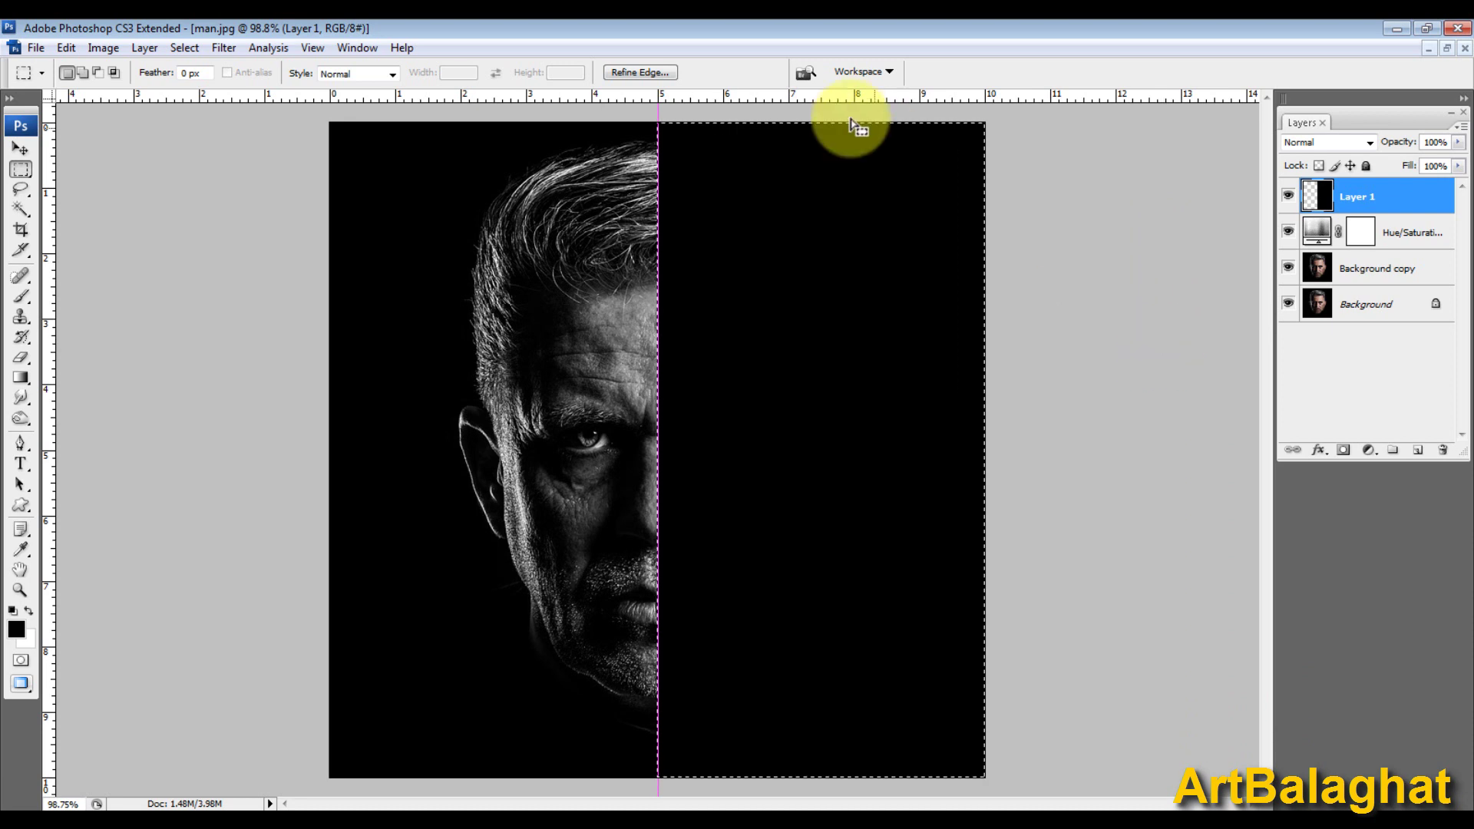
key(ctrl+d)
key(v)
mouse_move(757, 241)
mouse_down()
mouse_move(729, 266)
mouse_move(773, 270)
mouse_up()
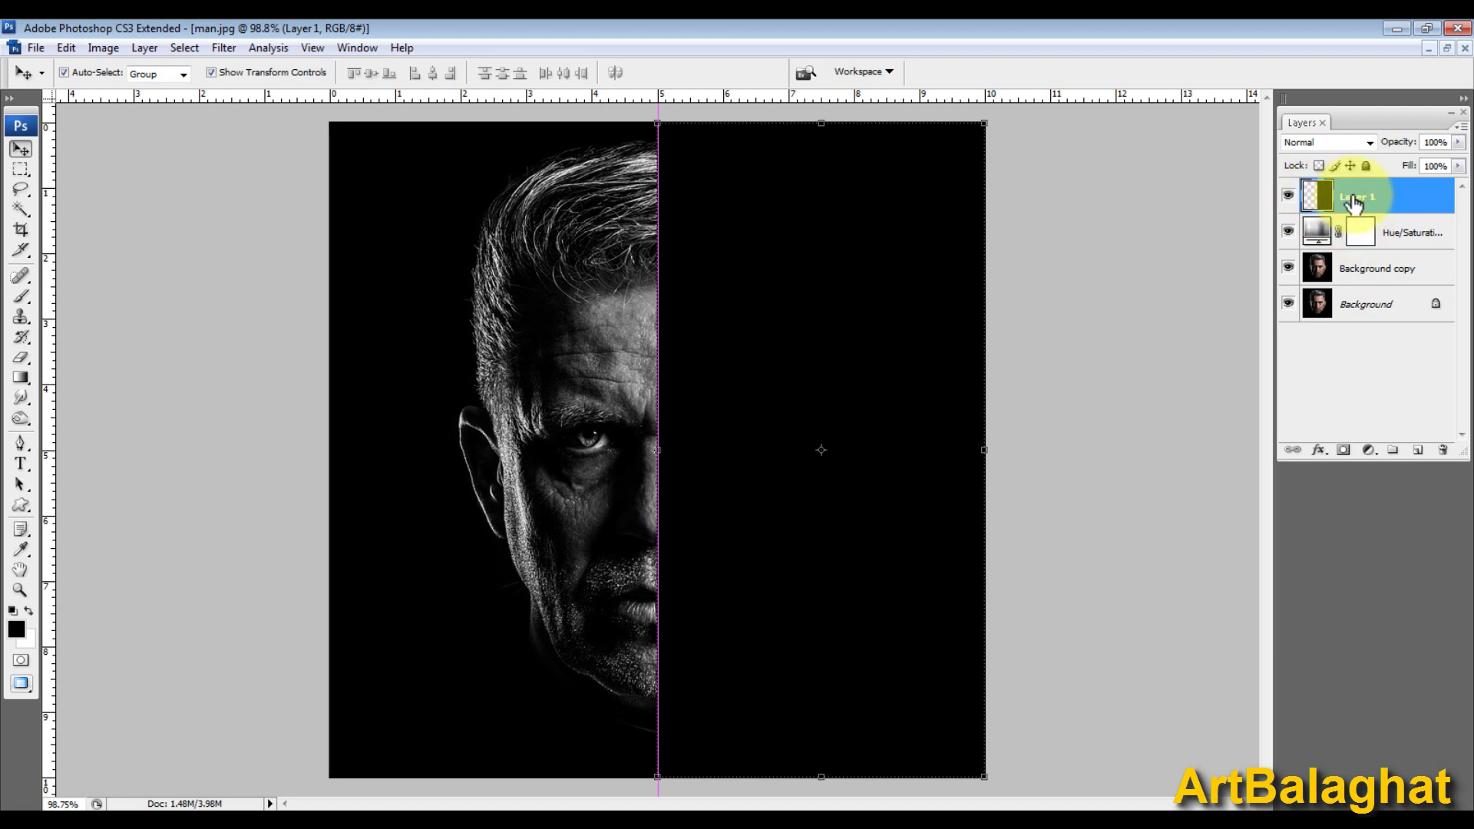
Step: Hide the black cover and delete Layer 1
click(1289, 197)
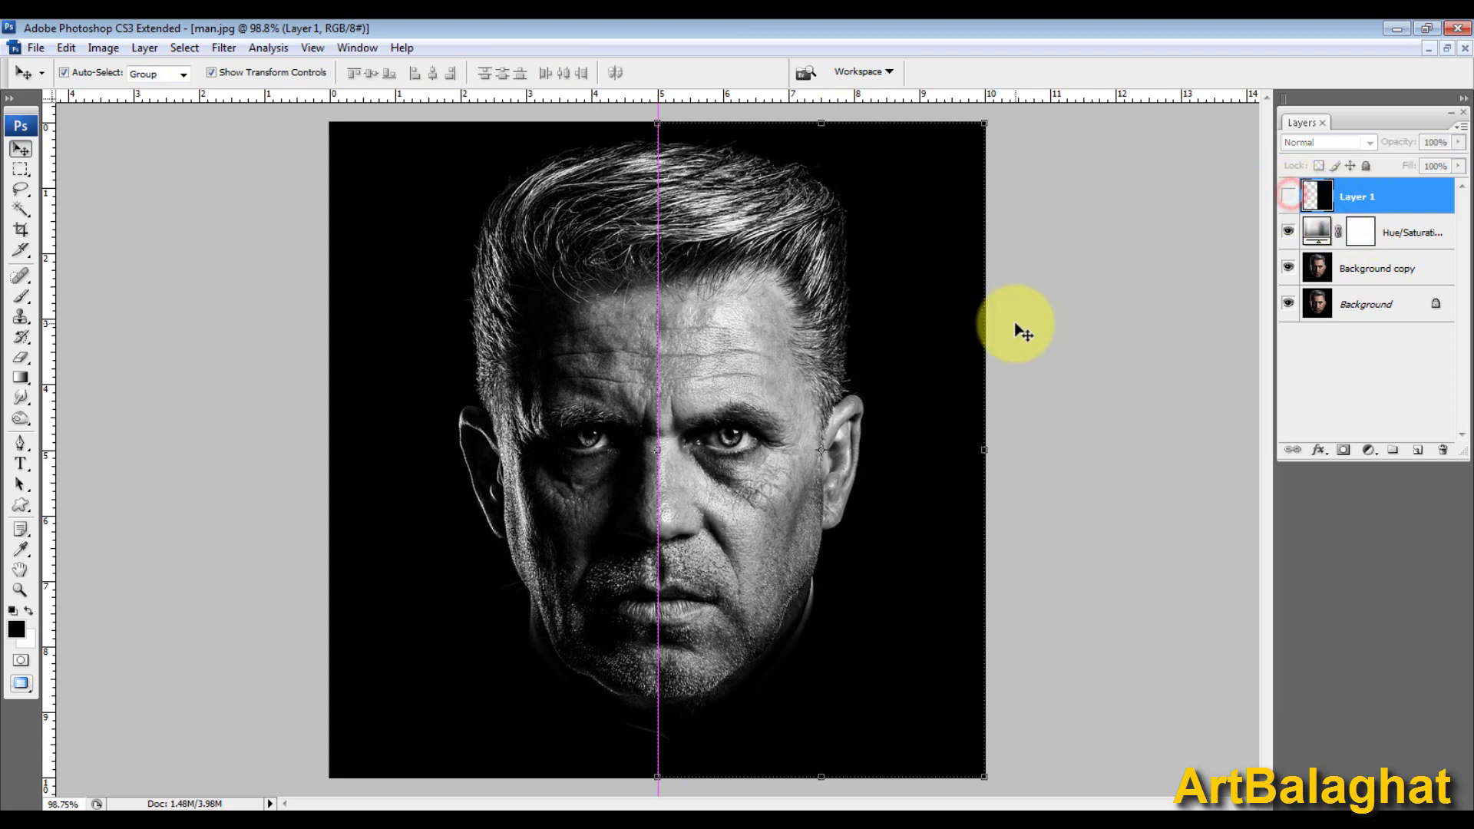
click(114, 48)
mouse_move(156, 67)
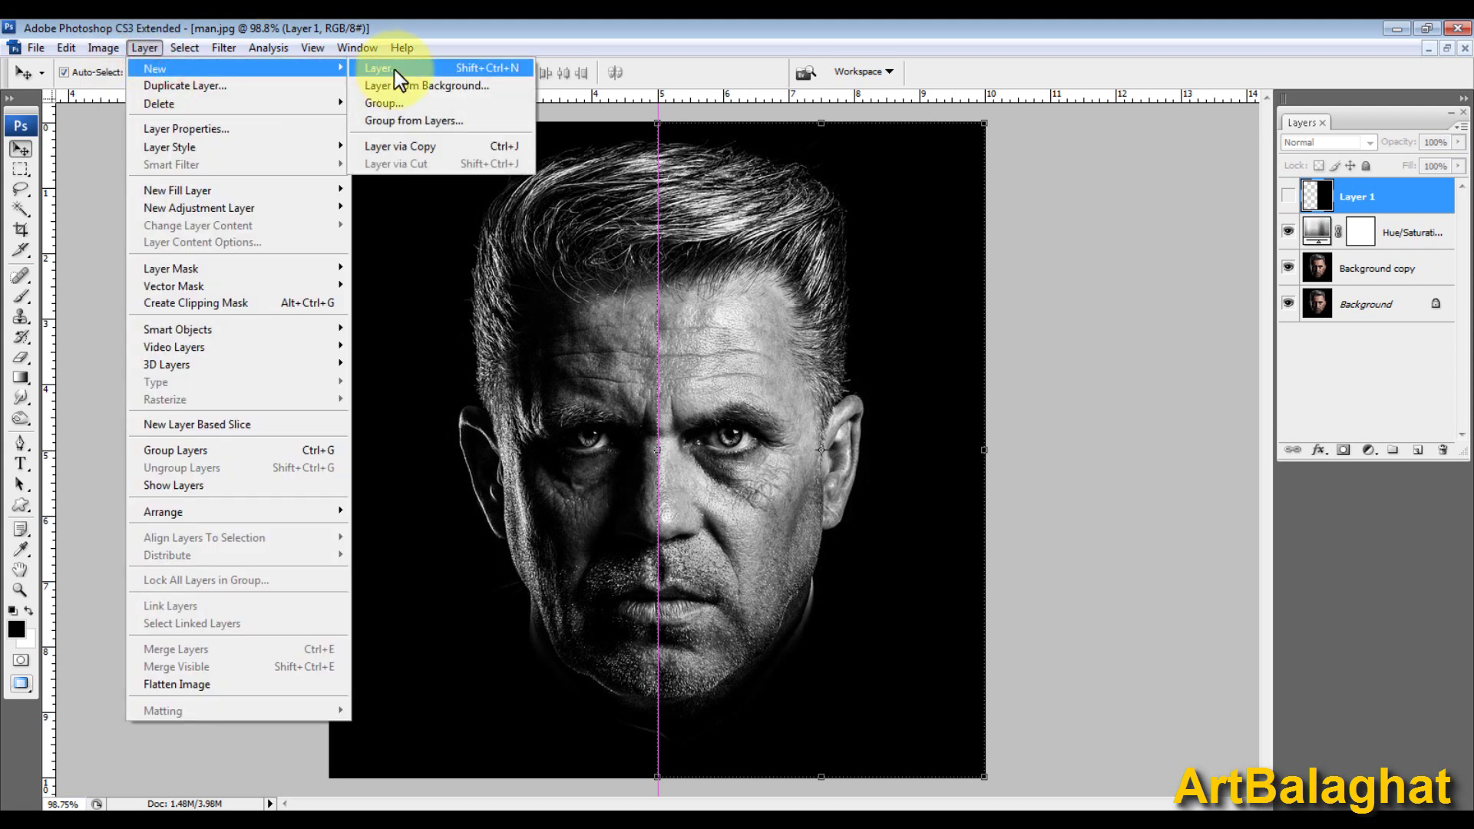
click(395, 70)
click(1136, 230)
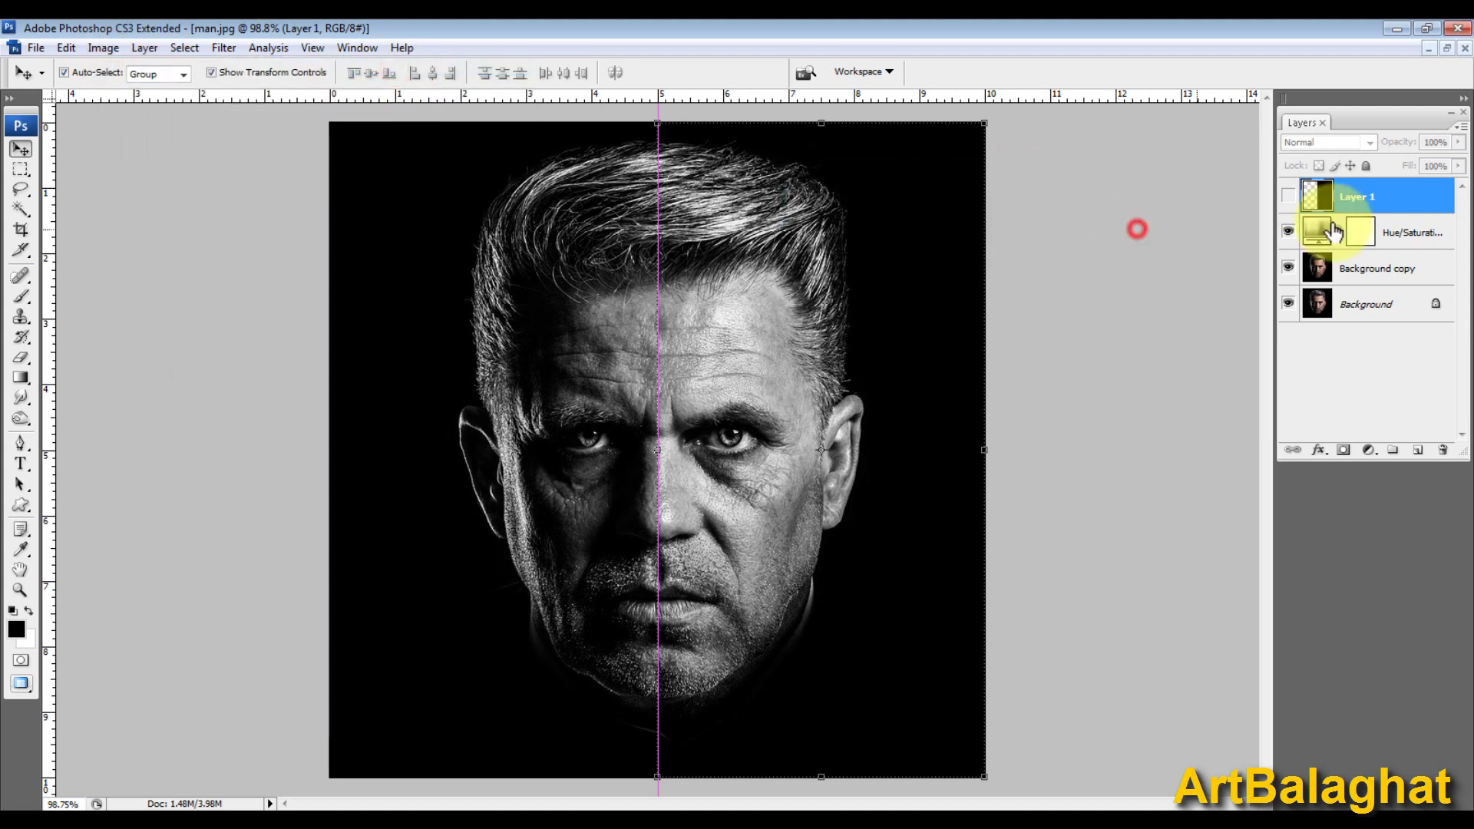
drag(1405, 198, 1443, 450)
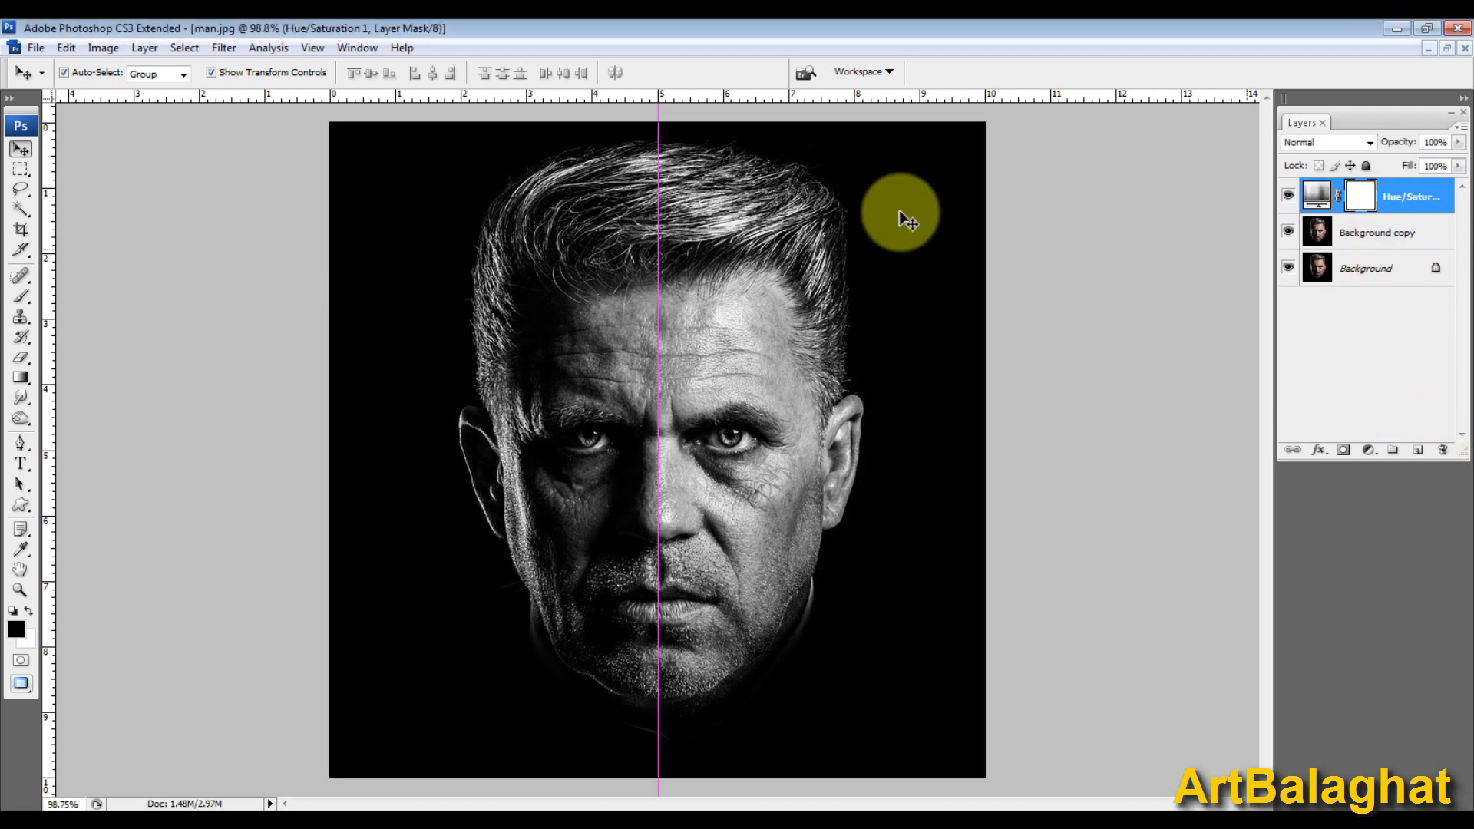
Step: Create a new empty layer and fill it with Black via Edit > Fill
click(145, 48)
mouse_move(155, 67)
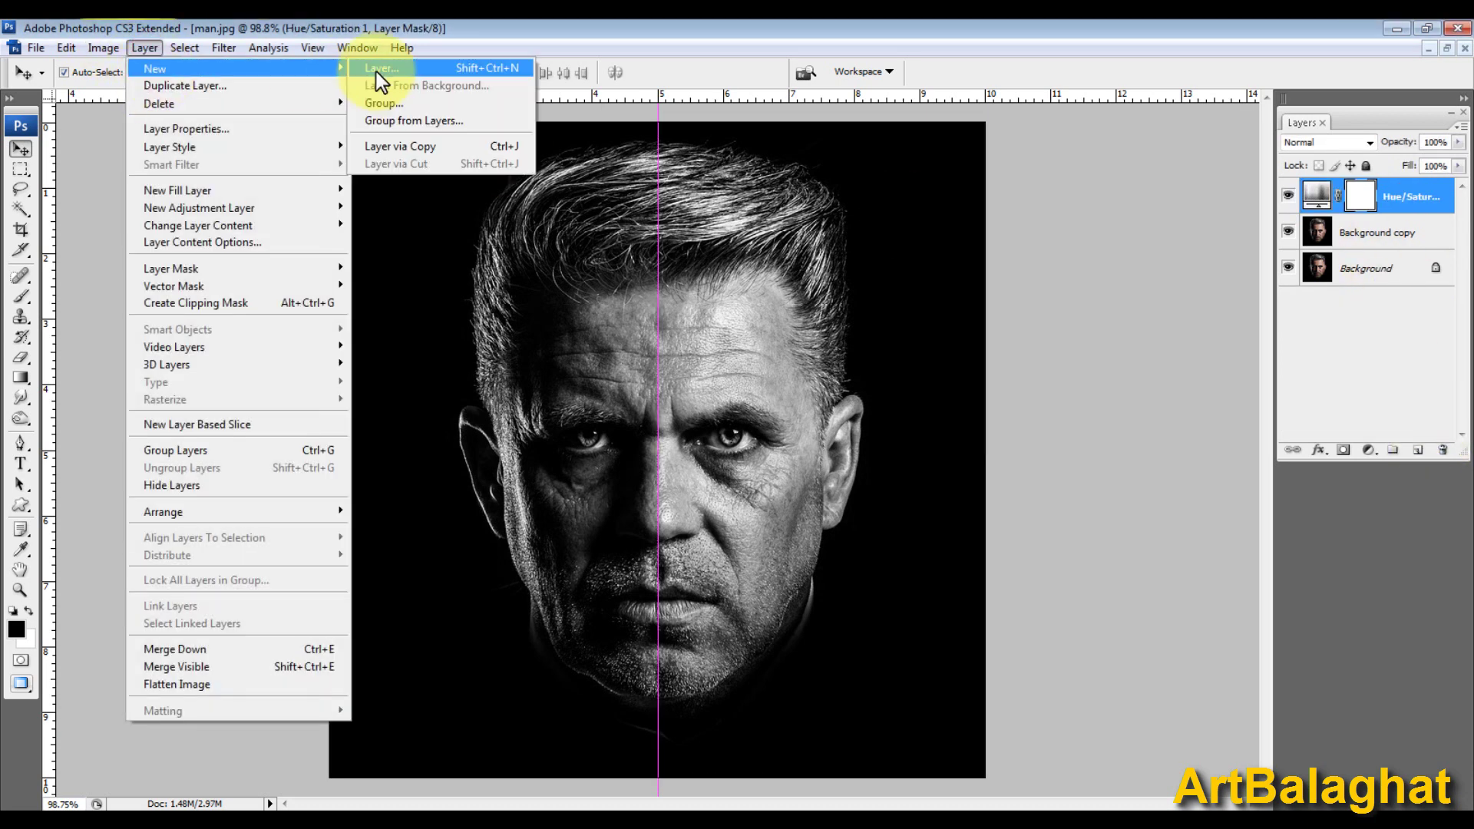
click(380, 71)
click(1107, 201)
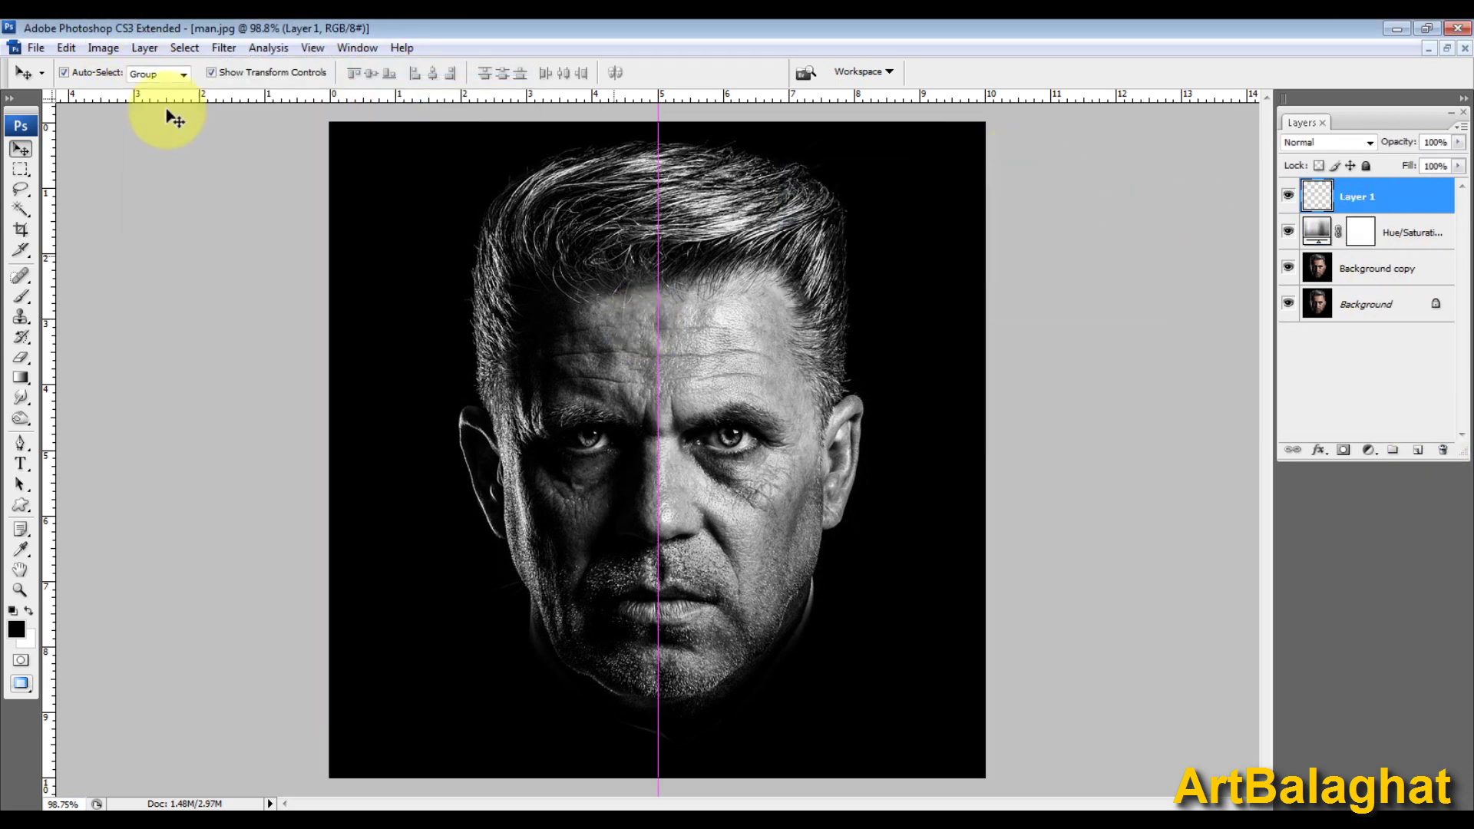
click(68, 48)
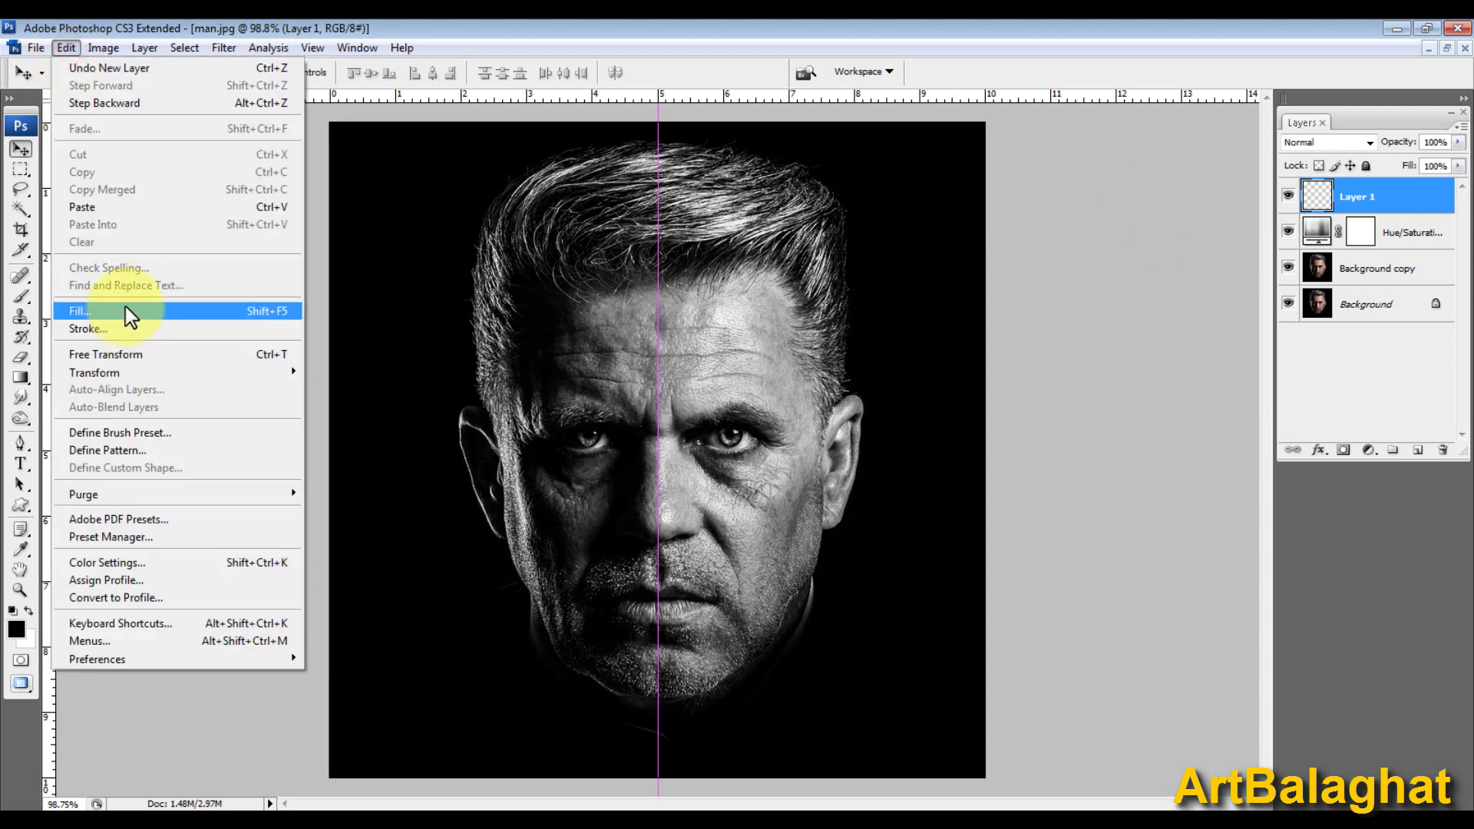
click(122, 311)
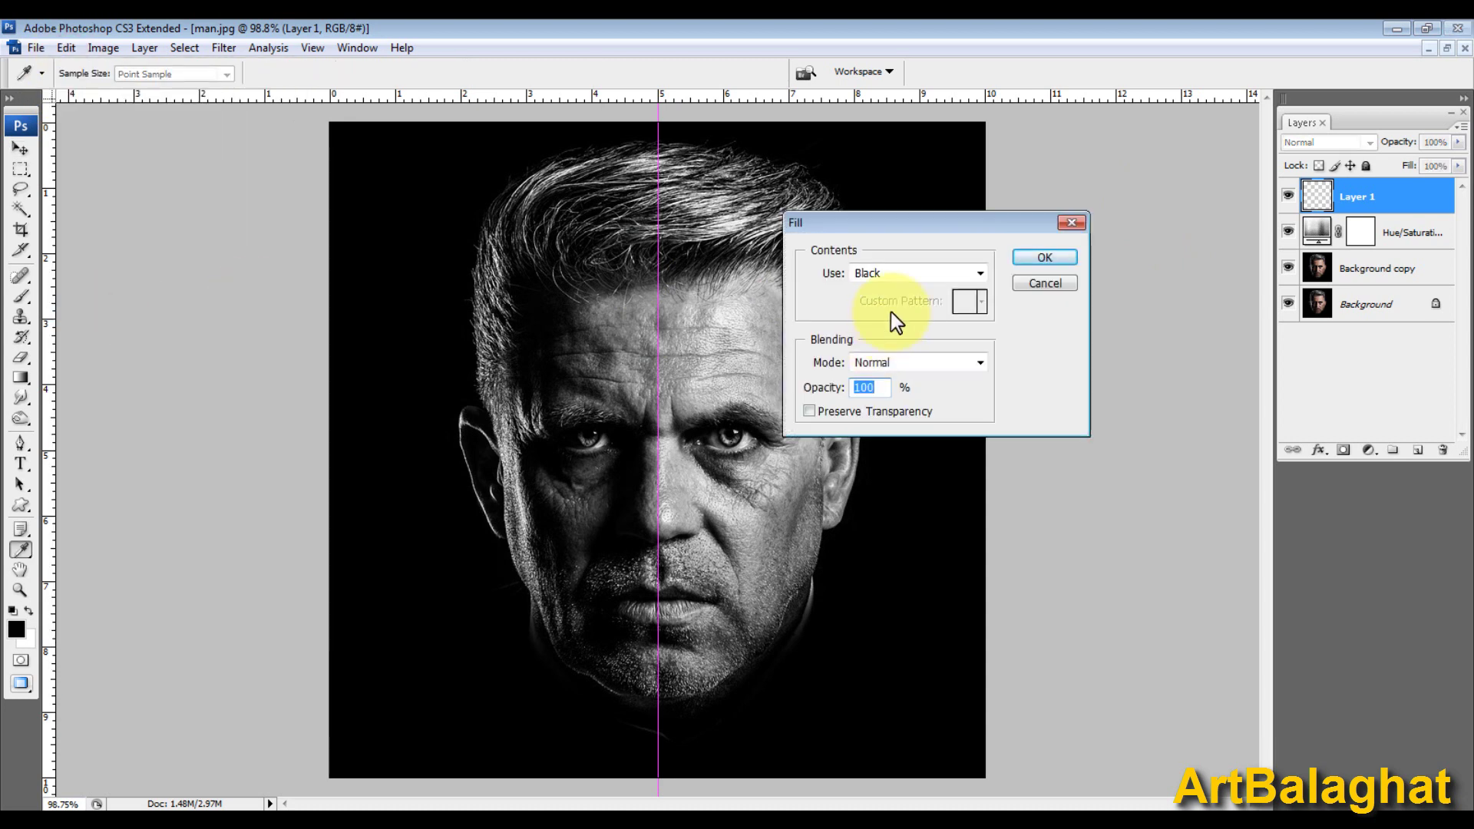
click(890, 273)
click(908, 254)
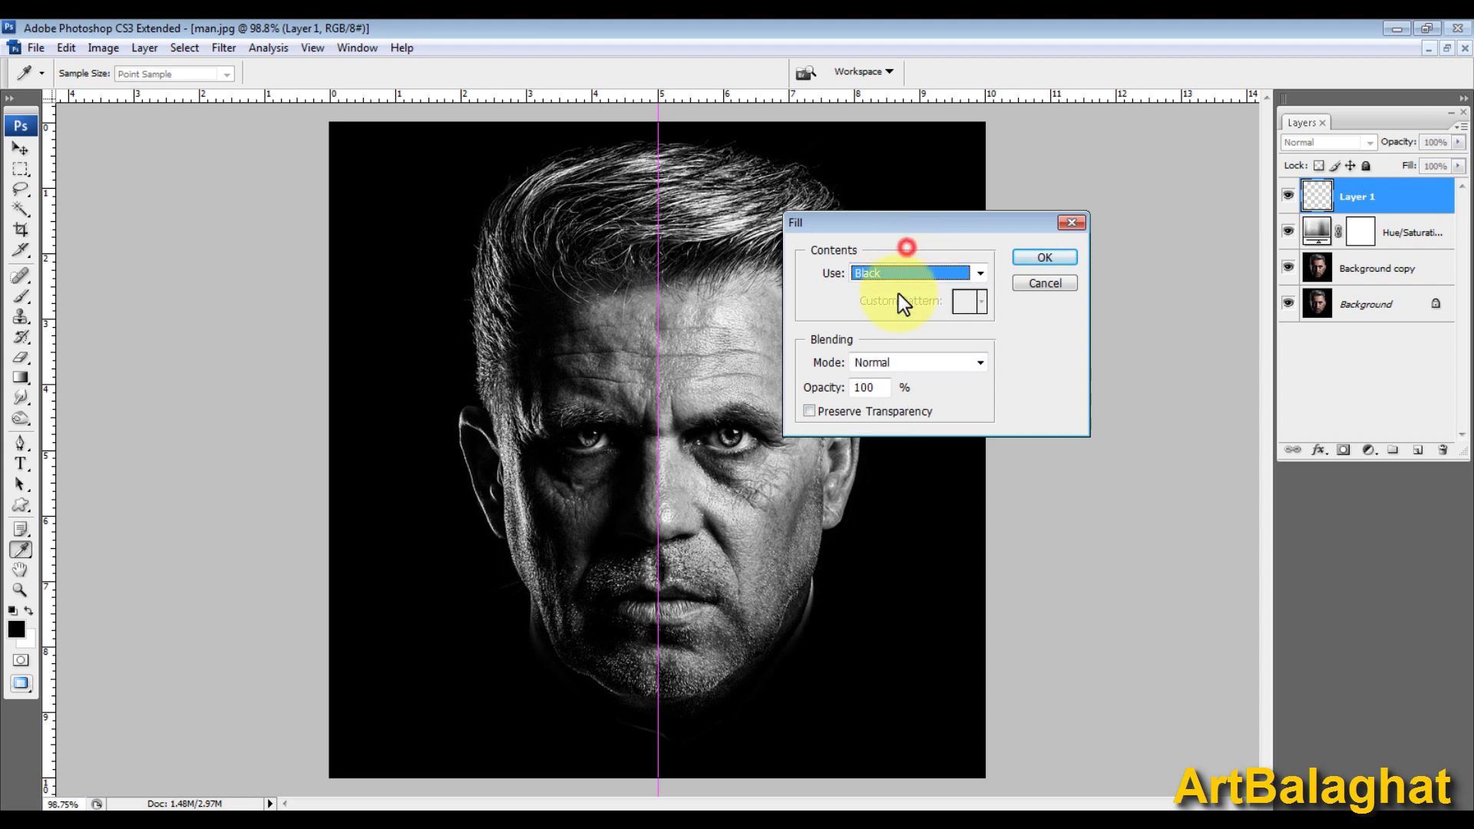
click(1044, 257)
Step: Narrow the black layer to the centre guide, commit it, then delete it
key(v)
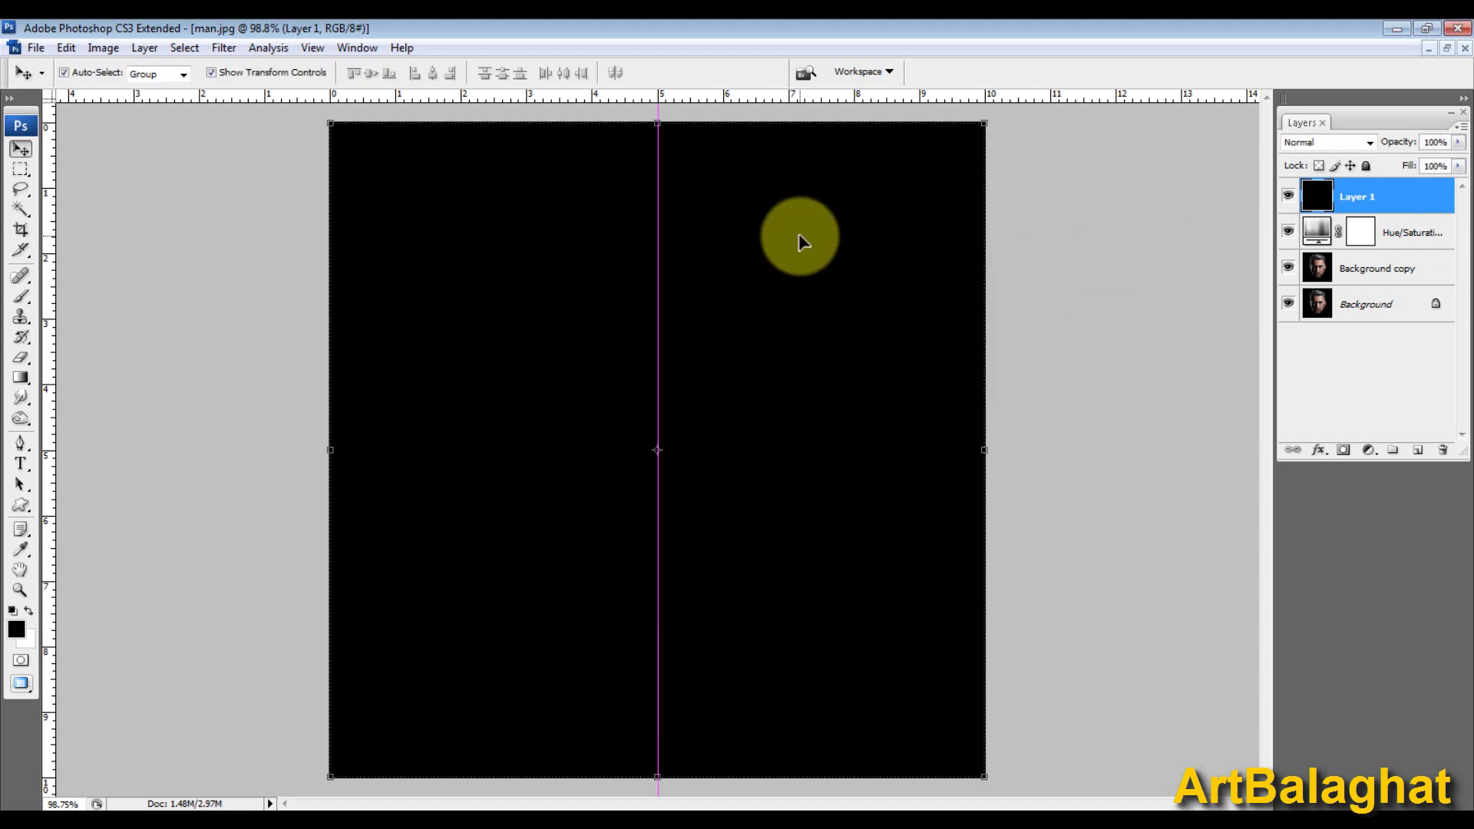
drag(330, 450, 655, 444)
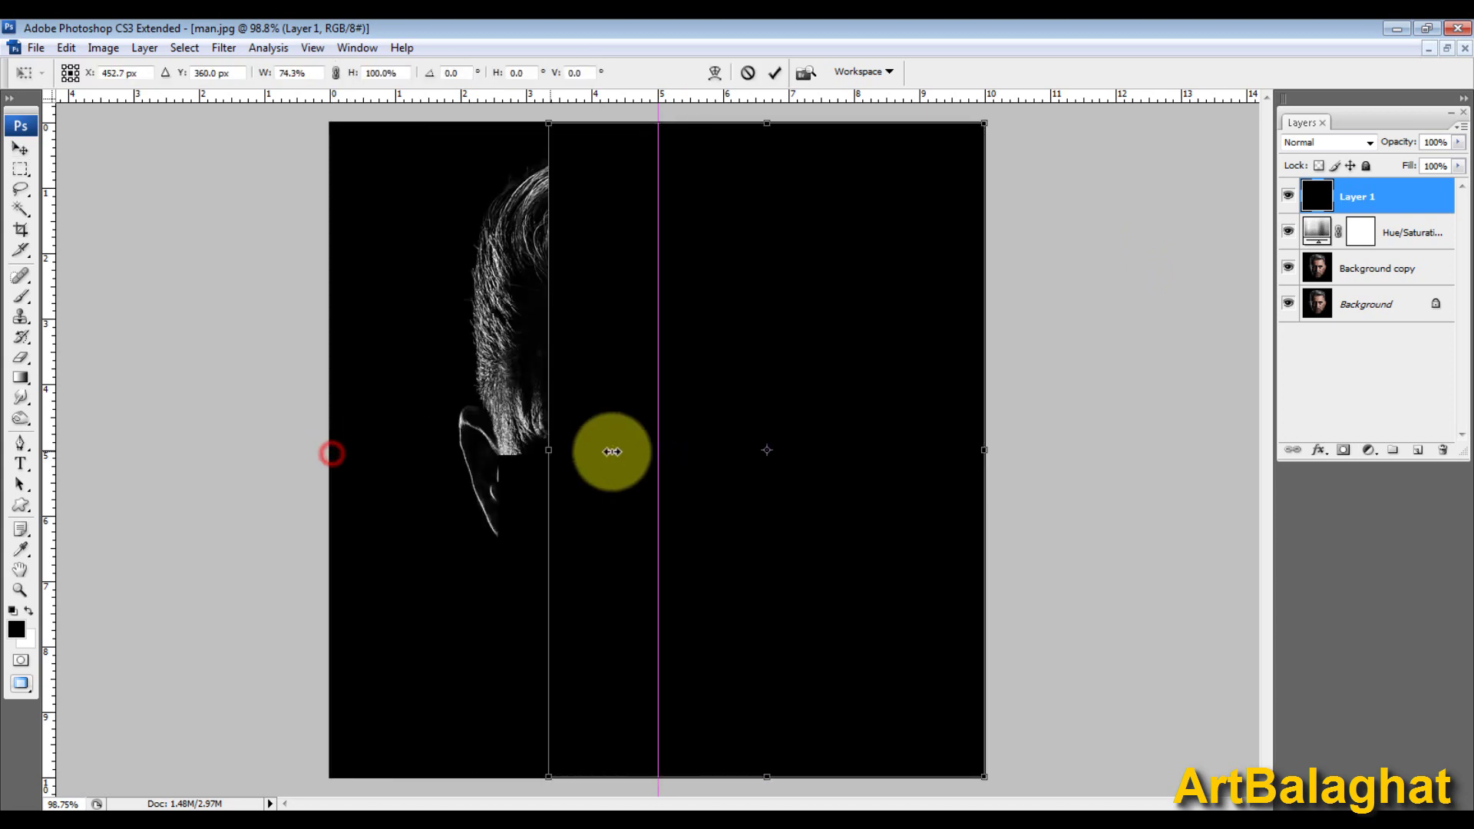
double_click(735, 427)
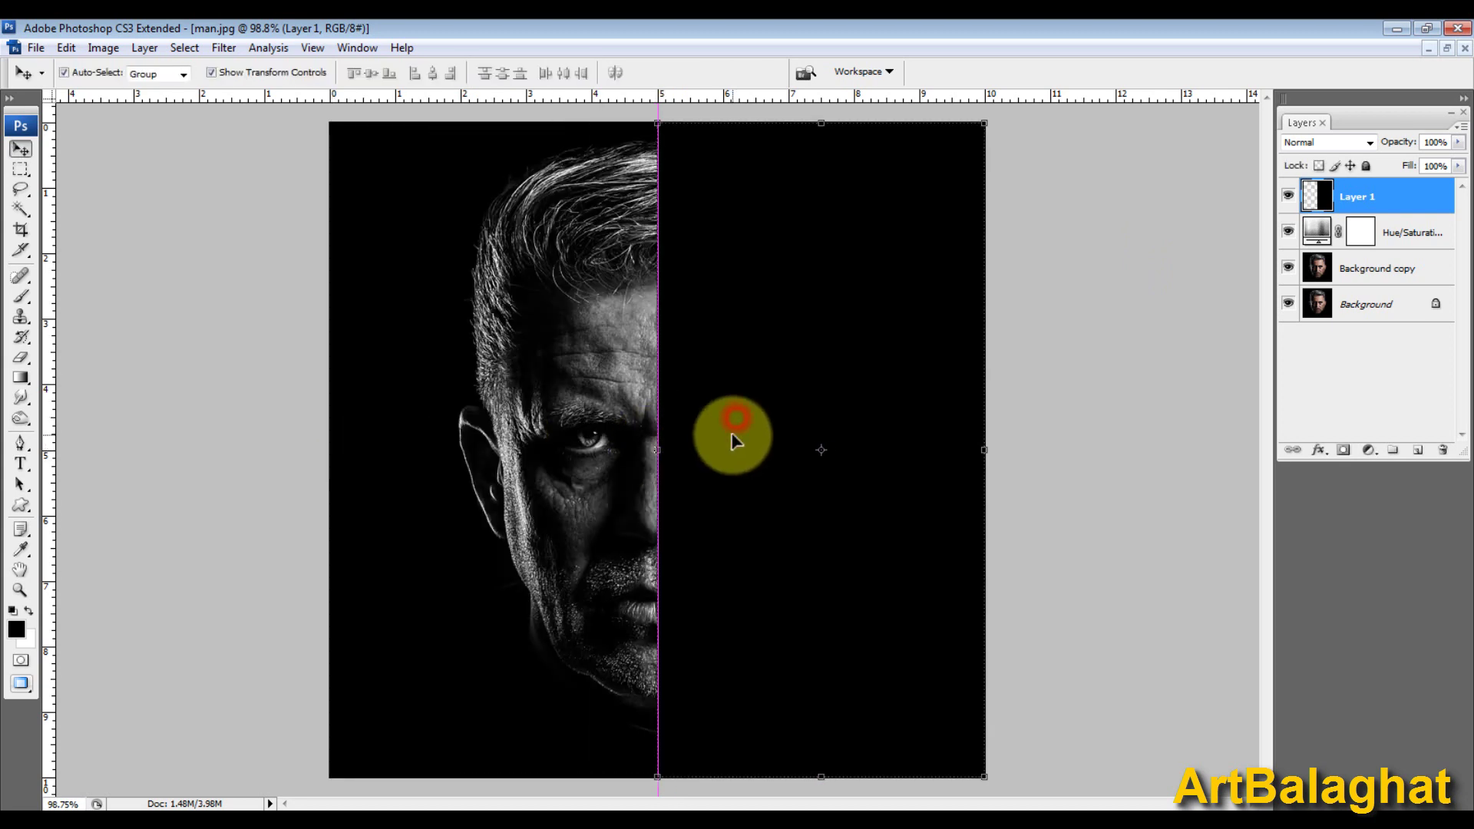
key(Delete)
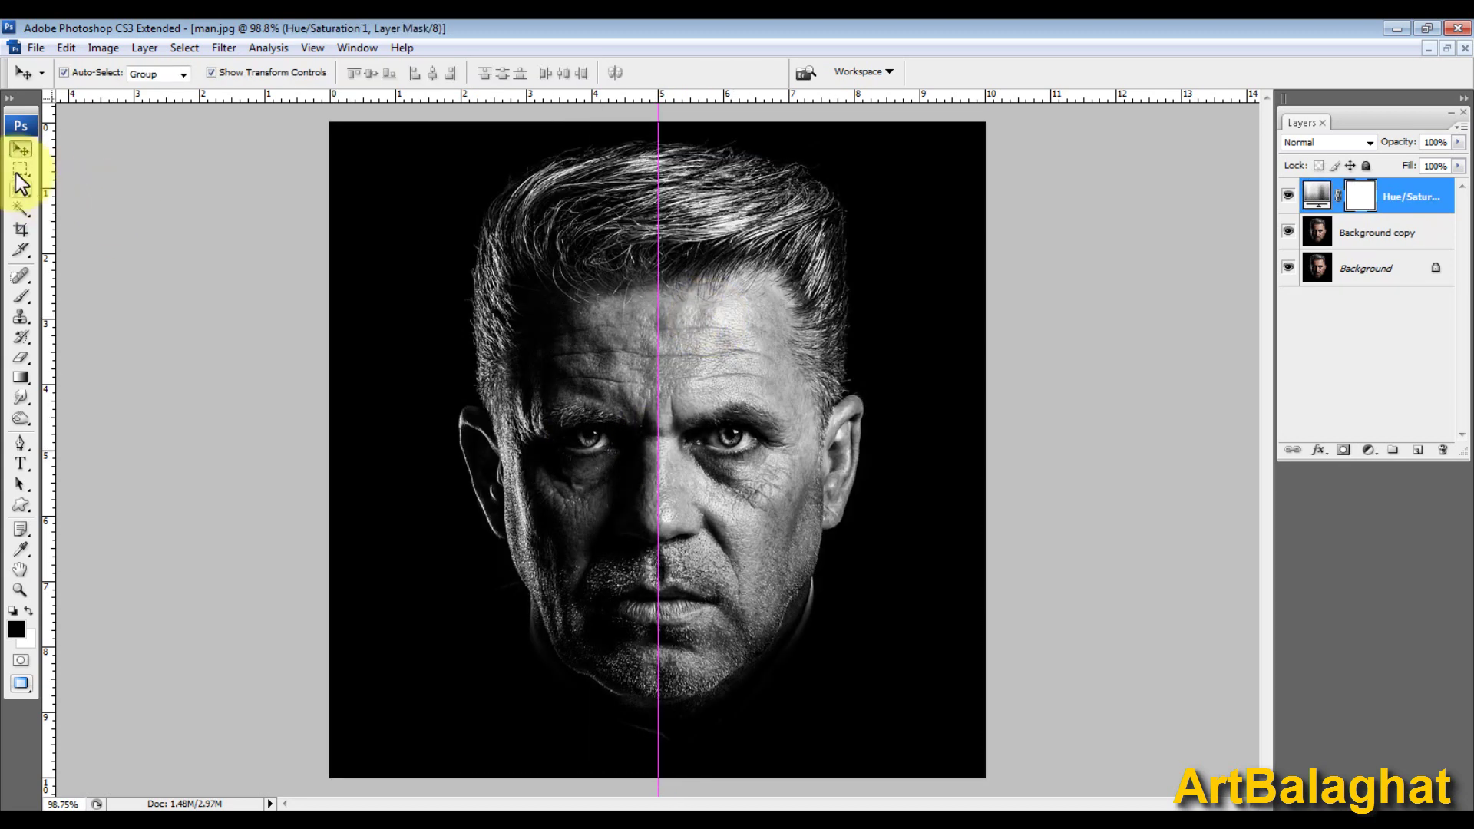
click(21, 169)
Step: Fill a new layer with black over the image's right half, up to the guide
mouse_move(995, 115)
mouse_down()
mouse_move(682, 759)
mouse_move(658, 778)
mouse_up()
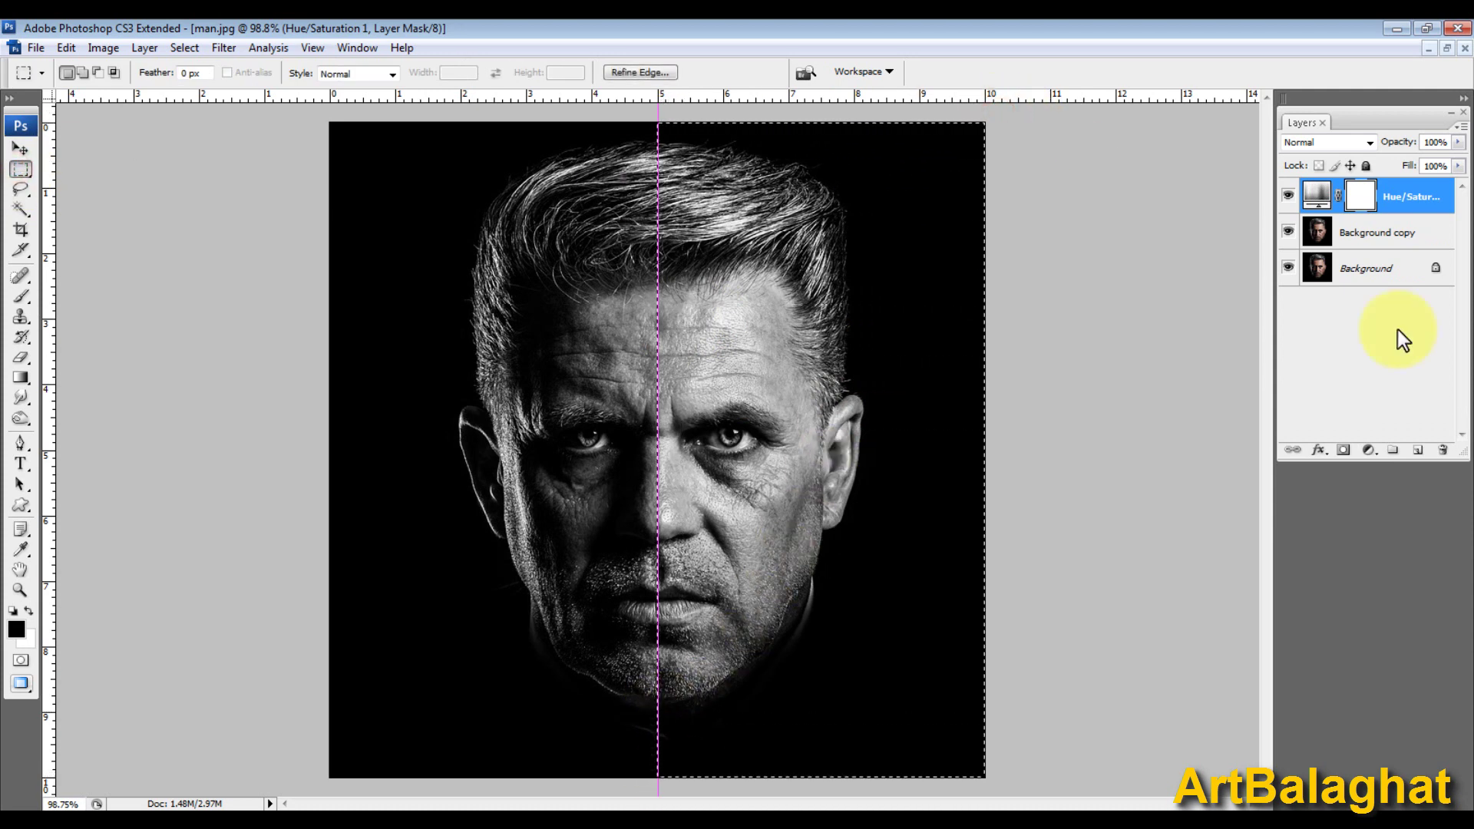
click(1418, 450)
click(76, 45)
click(109, 318)
click(1033, 250)
Step: Keep the black right-half layer in place and hide it
key(v)
drag(866, 257, 771, 333)
key(ctrl+z)
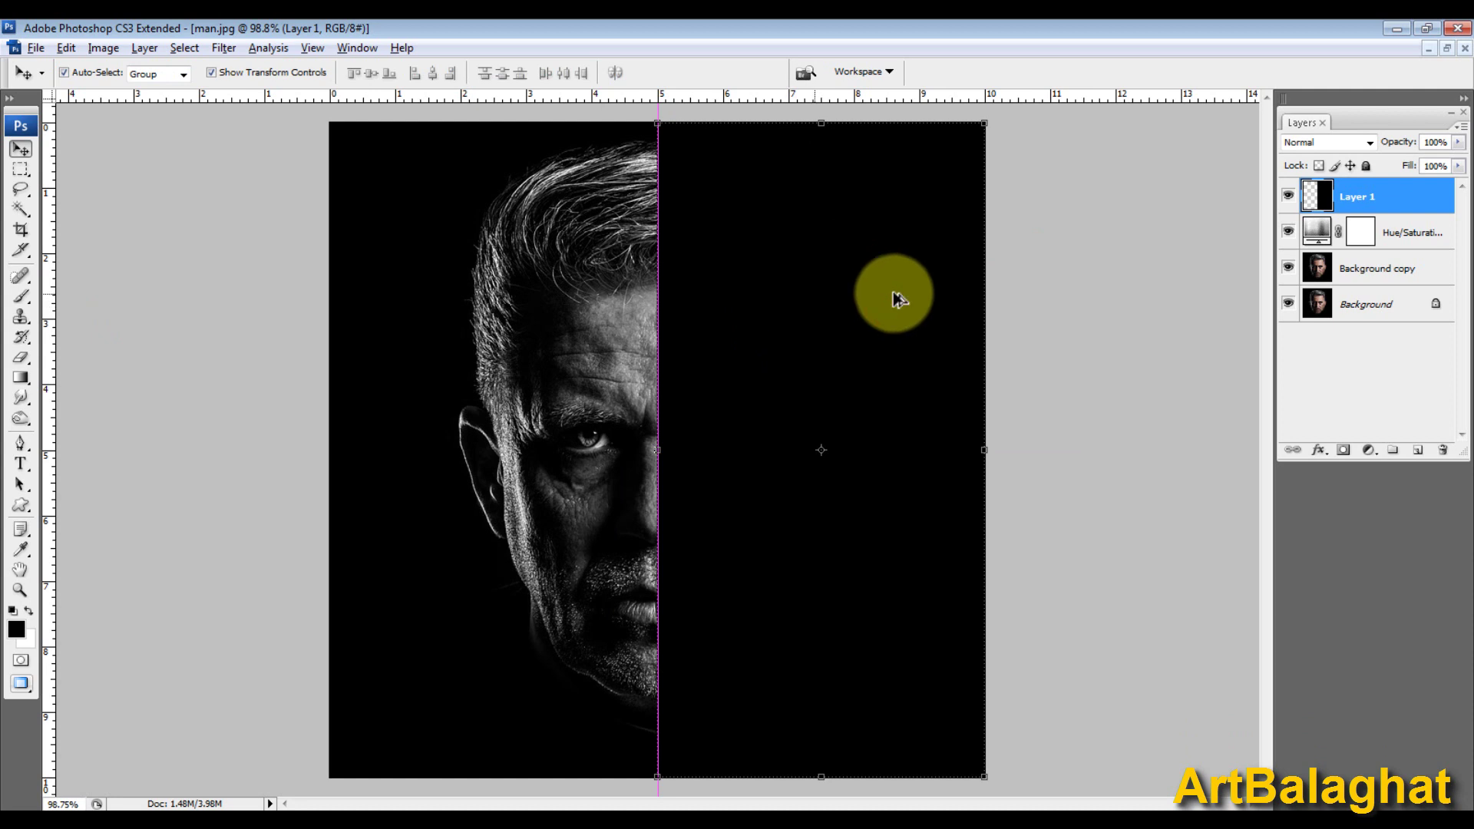
click(1073, 283)
click(838, 265)
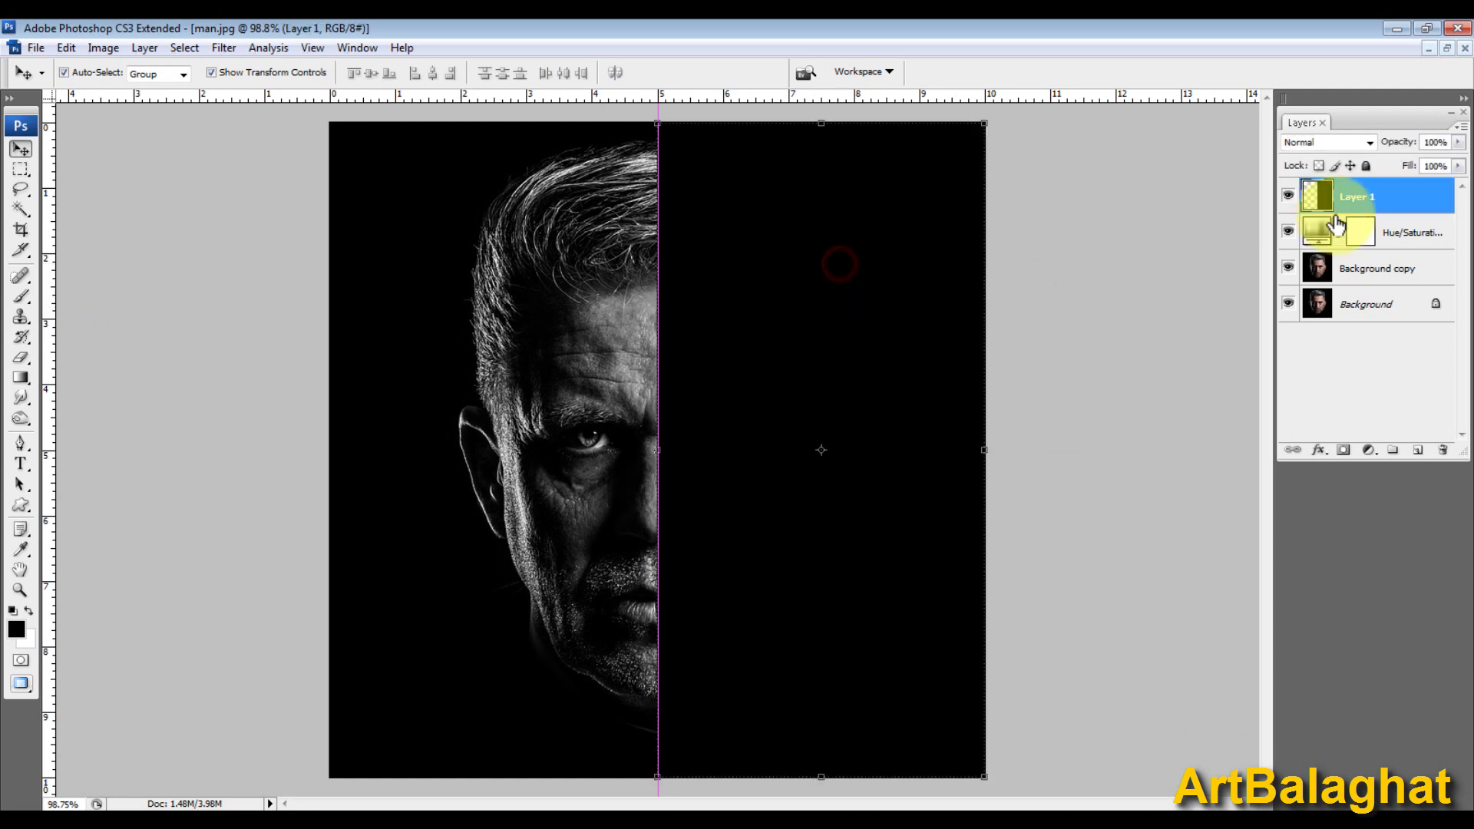
click(1288, 195)
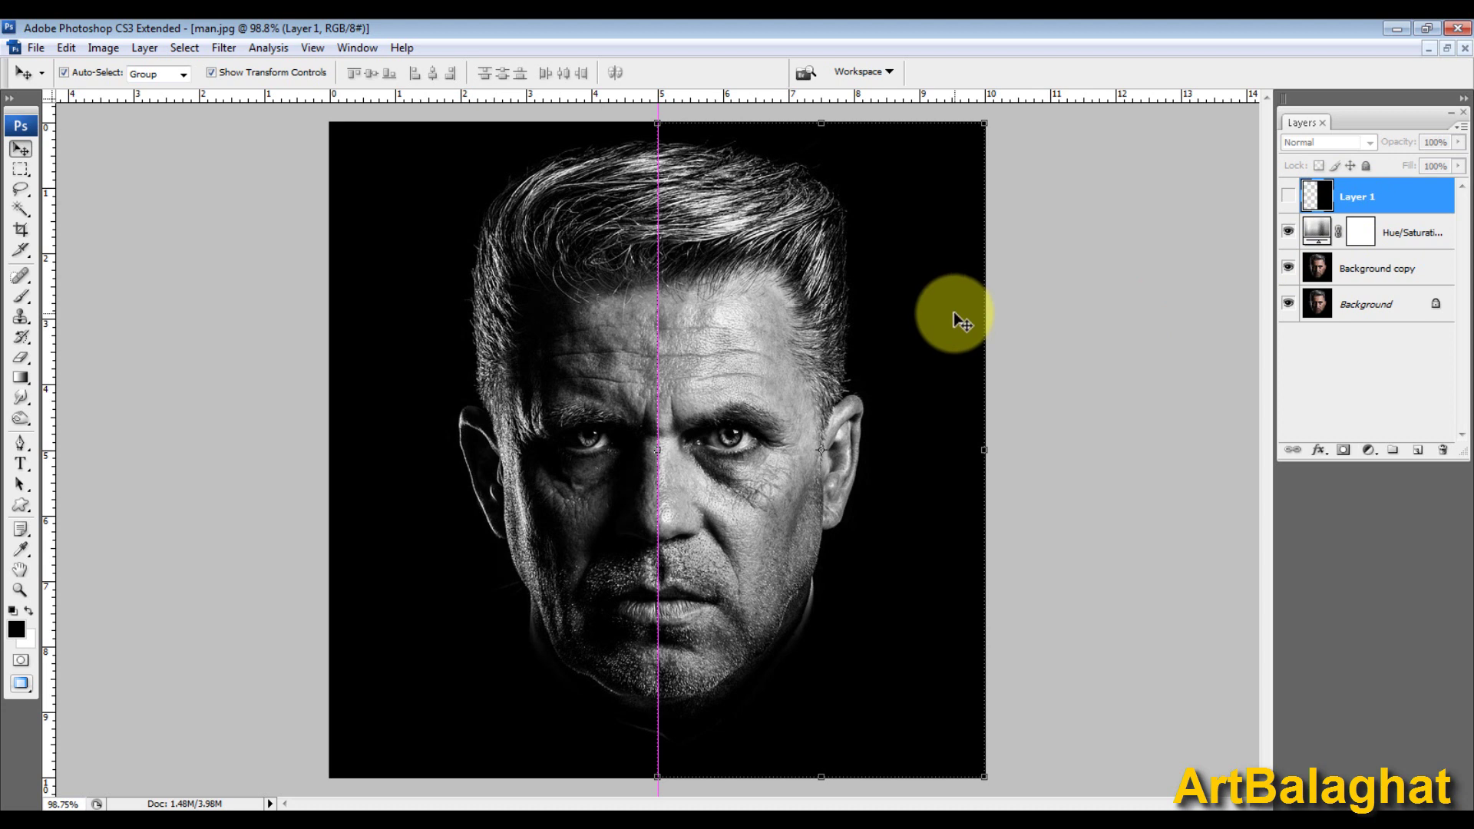
Step: Start a horizontal text layer on the face with 30 pt font size
click(18, 466)
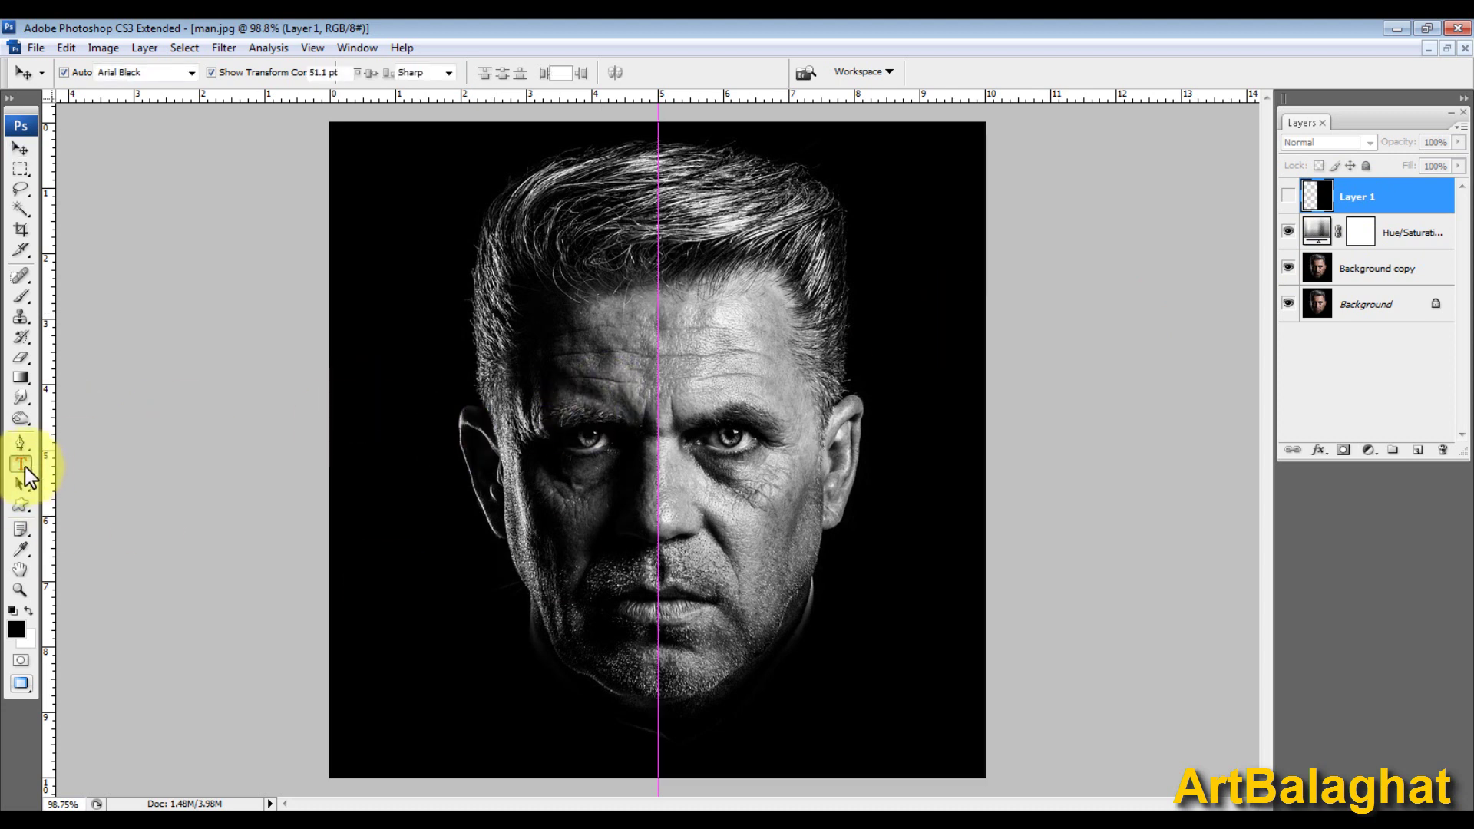
drag(24, 467, 112, 470)
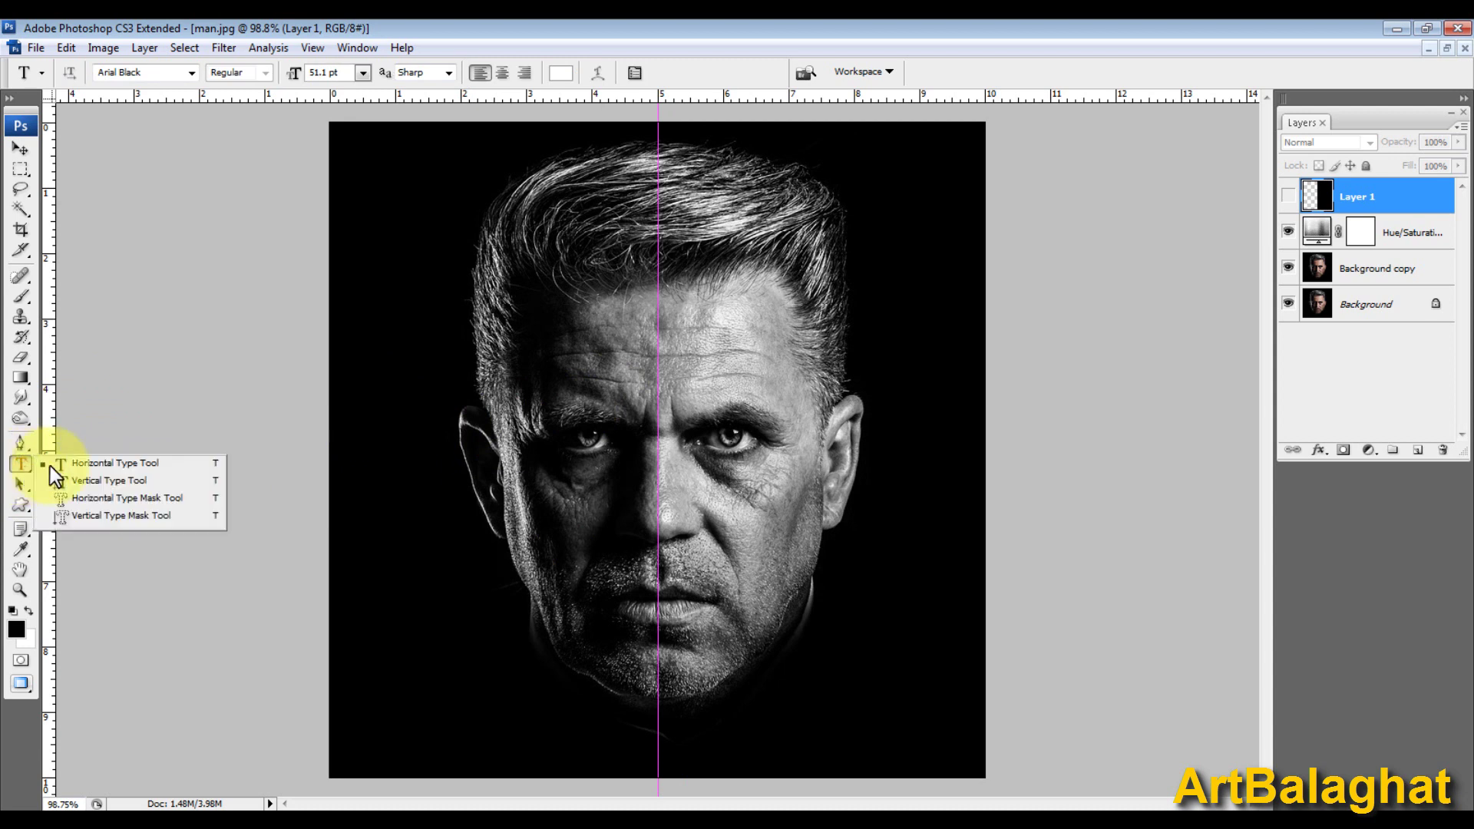
click(150, 465)
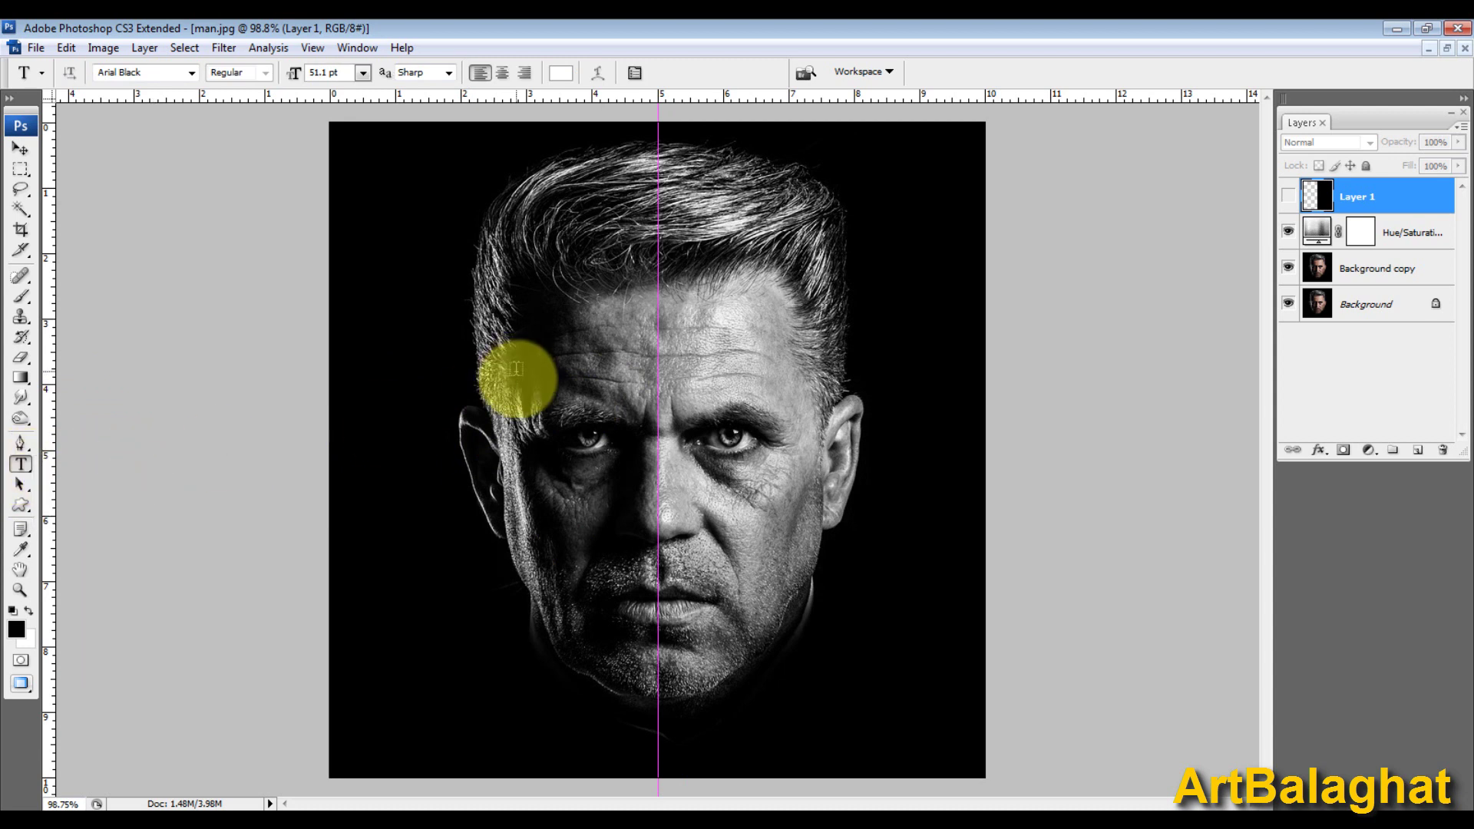
click(675, 315)
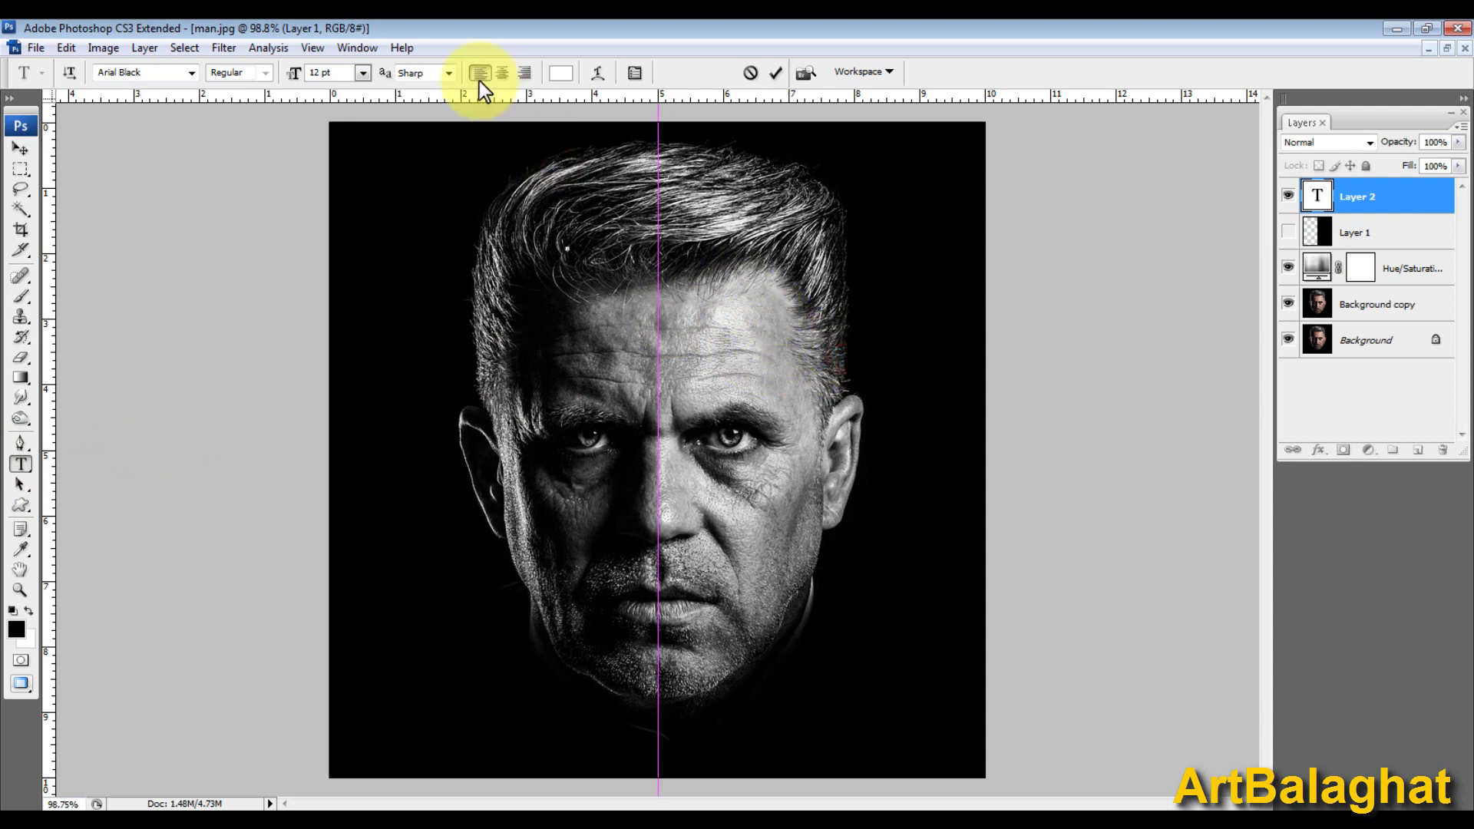
click(362, 73)
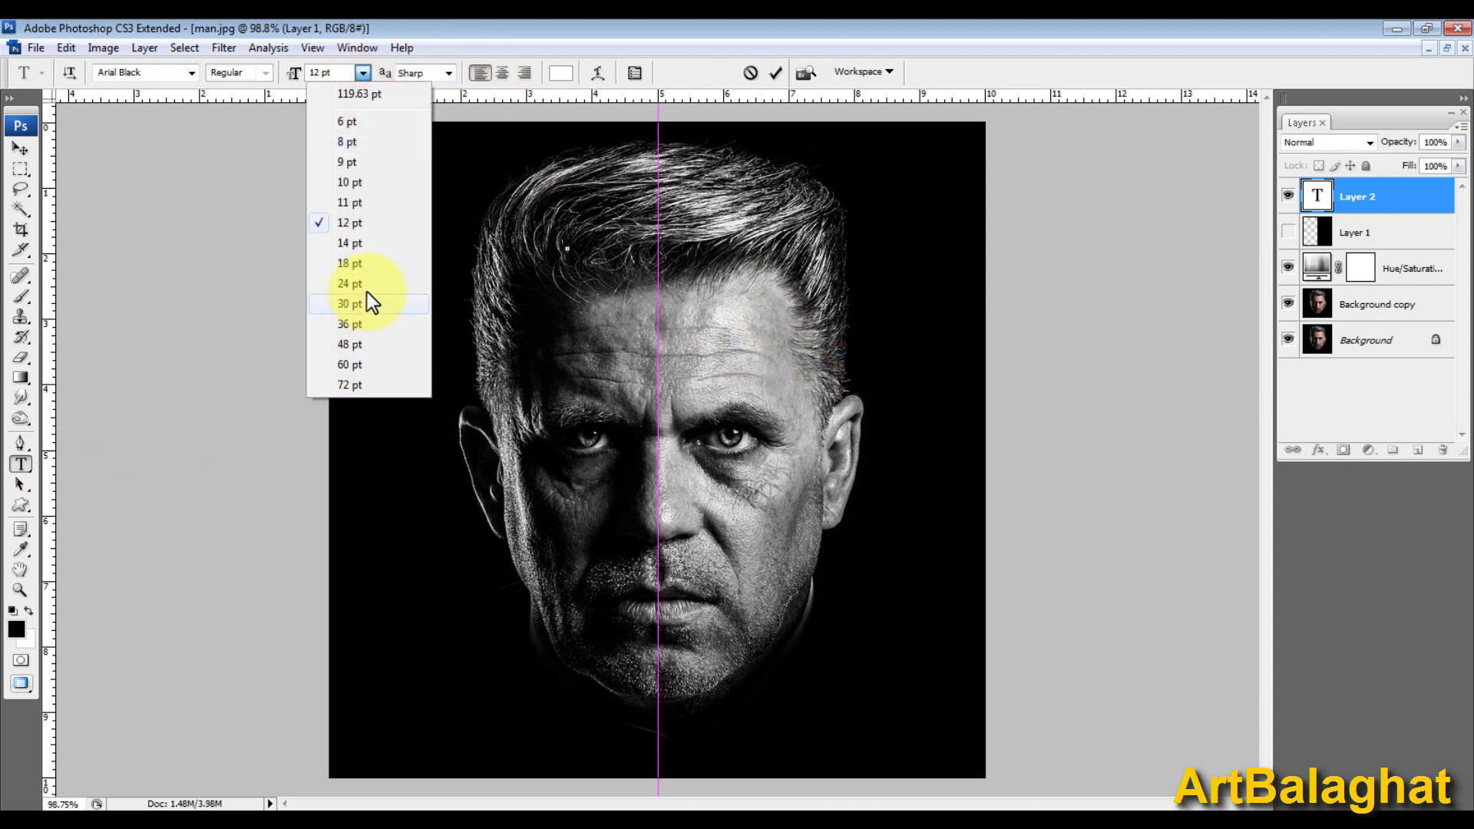
click(419, 261)
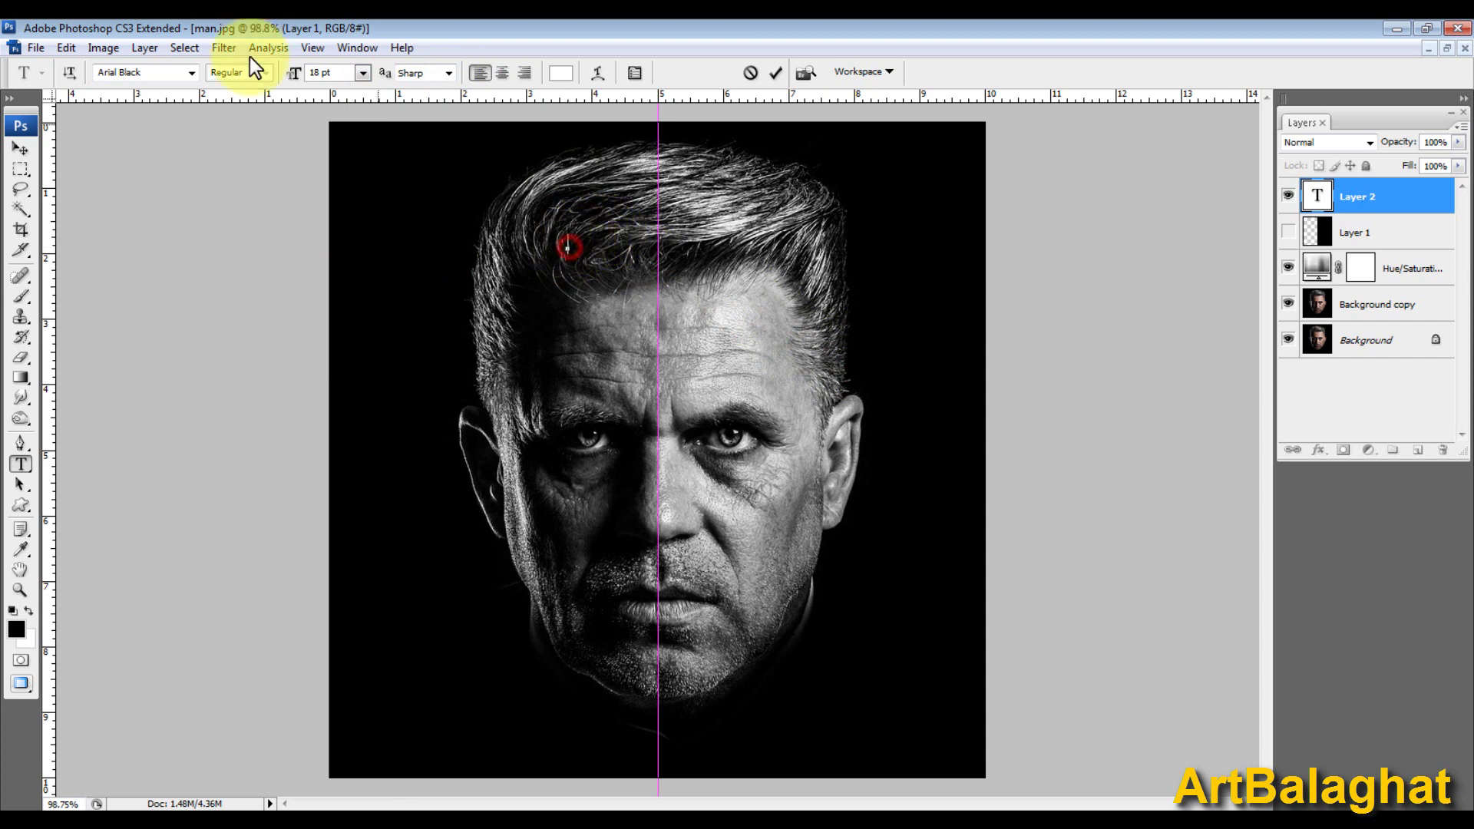
click(364, 73)
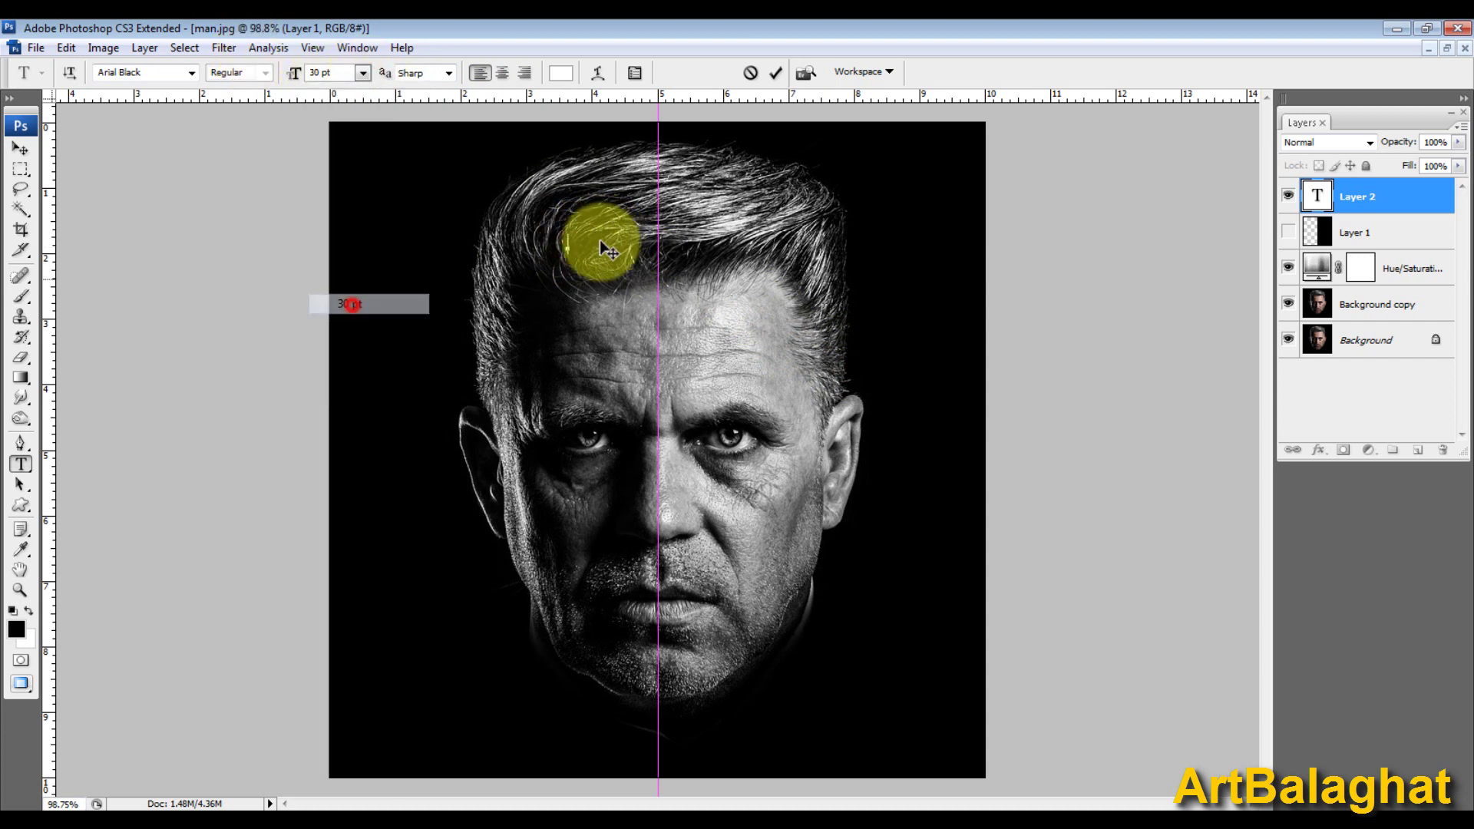
Step: Paste the intro text and break lines after HELLO DOSTO, MAI HU VICKEY, and at RHE and ART
key(ctrl+v)
drag(866, 331, 560, 247)
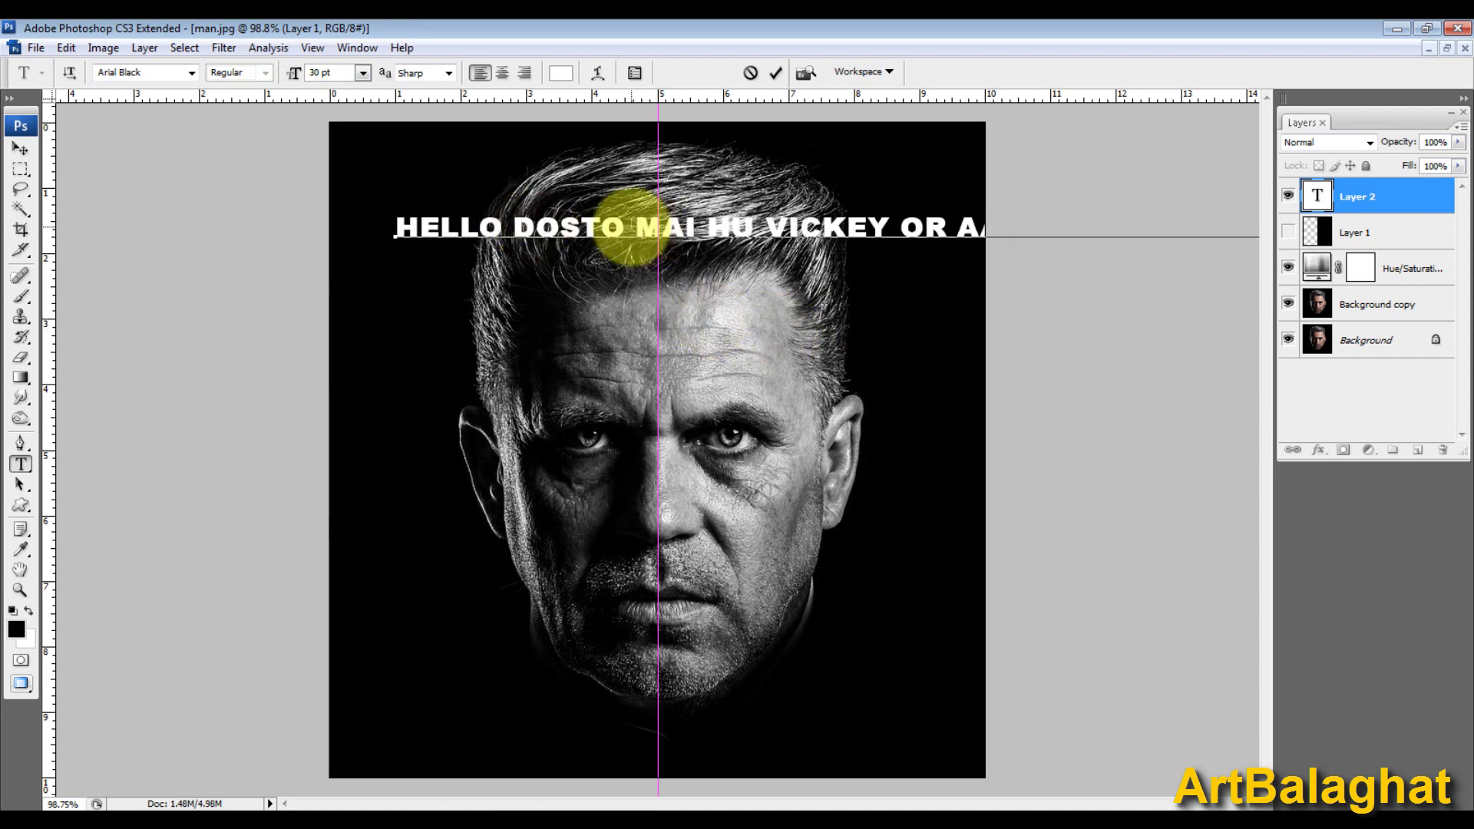
key(Return)
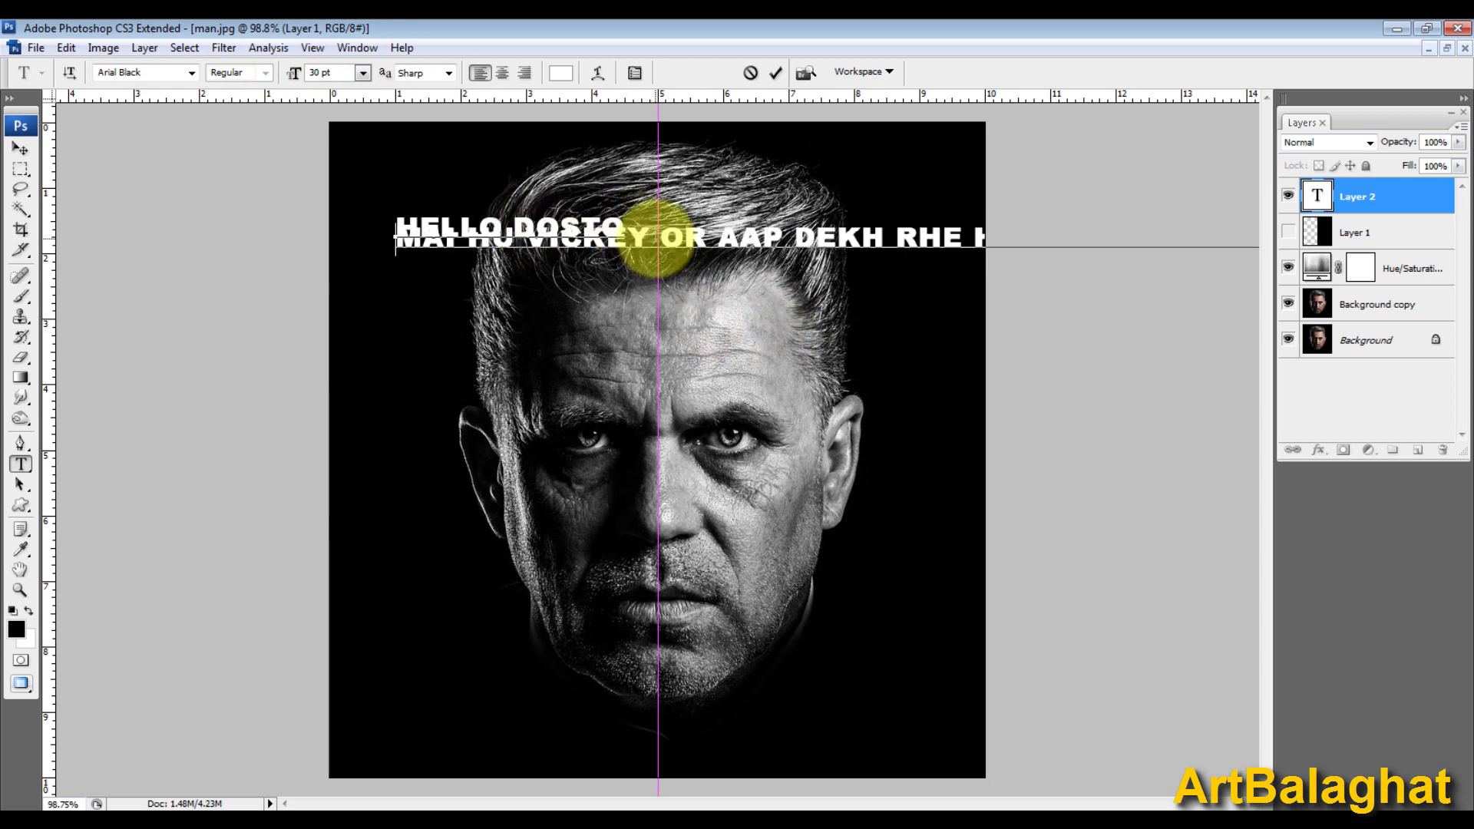
click(654, 244)
key(Return)
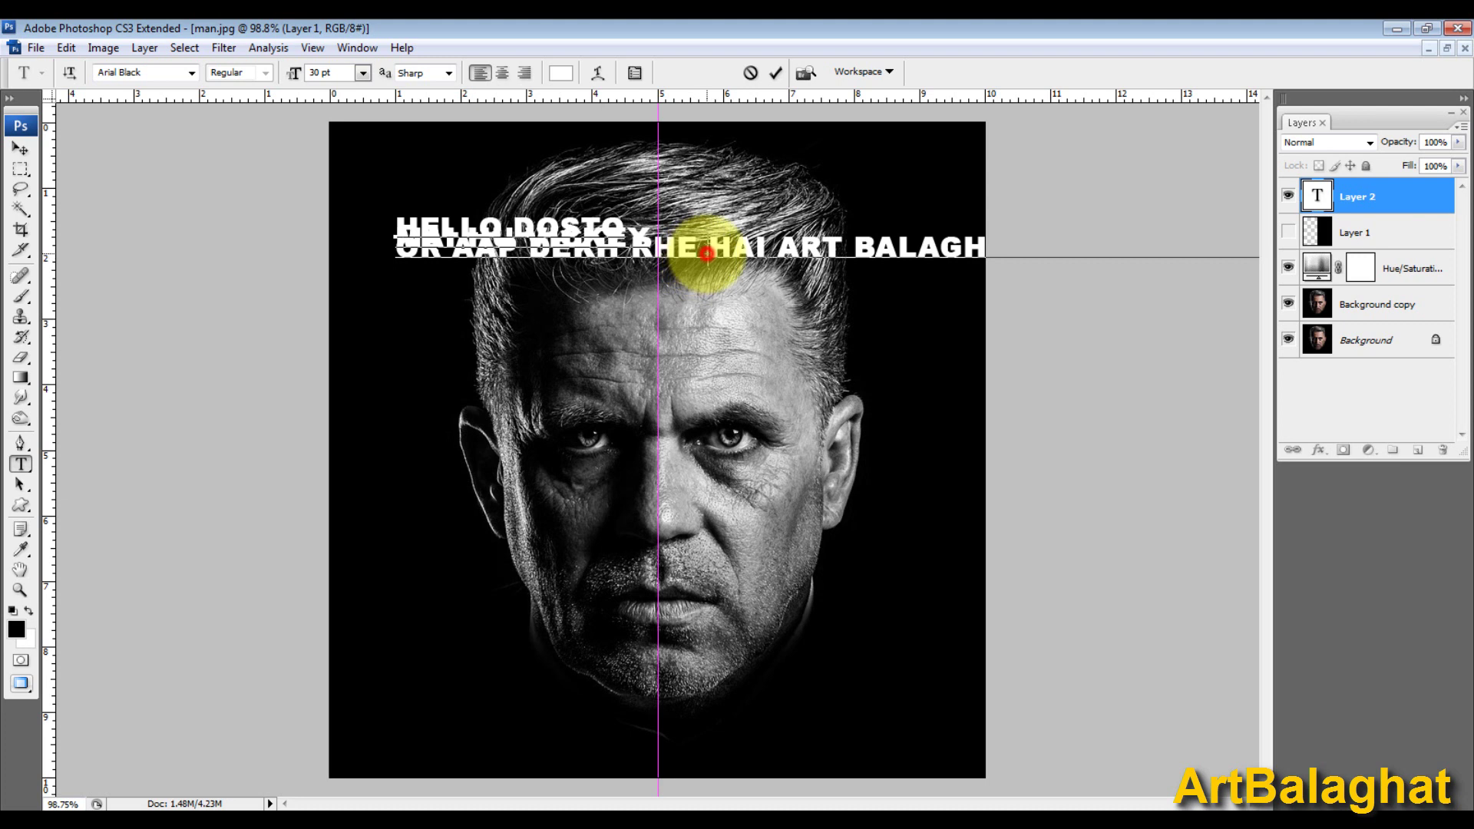
click(628, 248)
text(AT AAJ MAI AA)
key(Return)
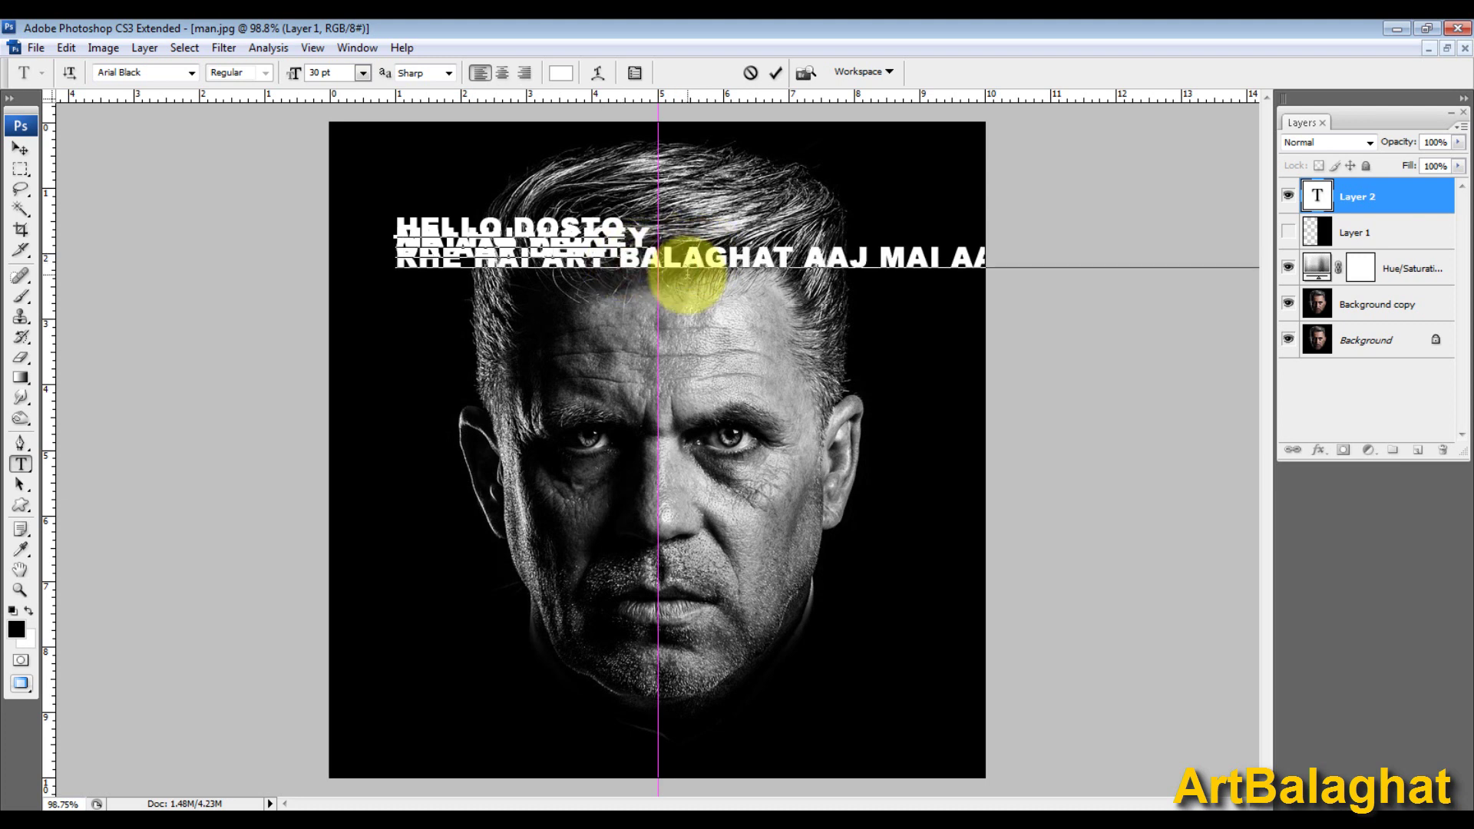
click(537, 269)
key(Return)
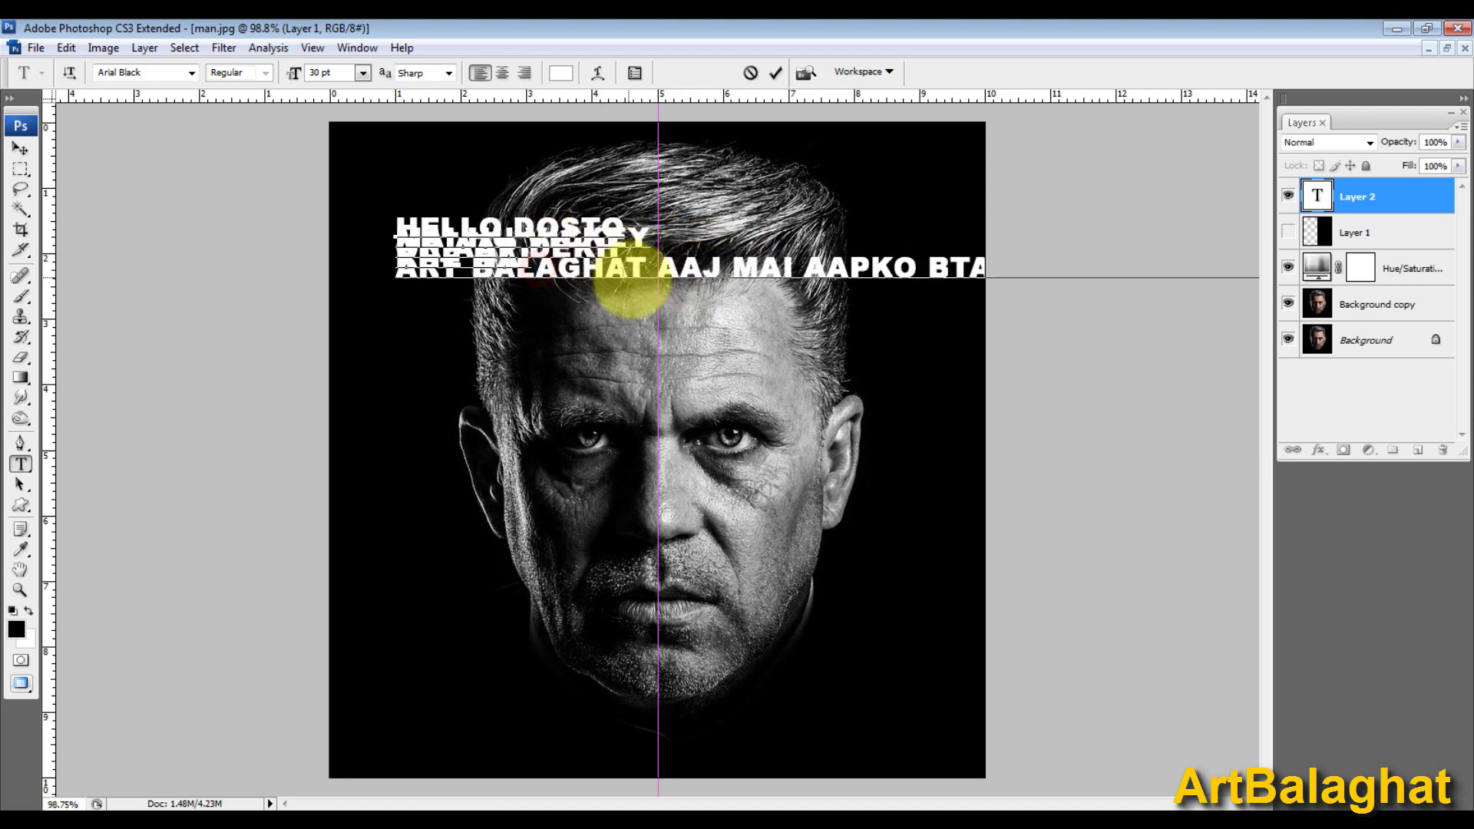
Step: Break lines at AAJ, BTAUNGA, TO, TEXT PORTRAIT, TUTORIAL and PHOTOSHOP
click(653, 275)
key(Return)
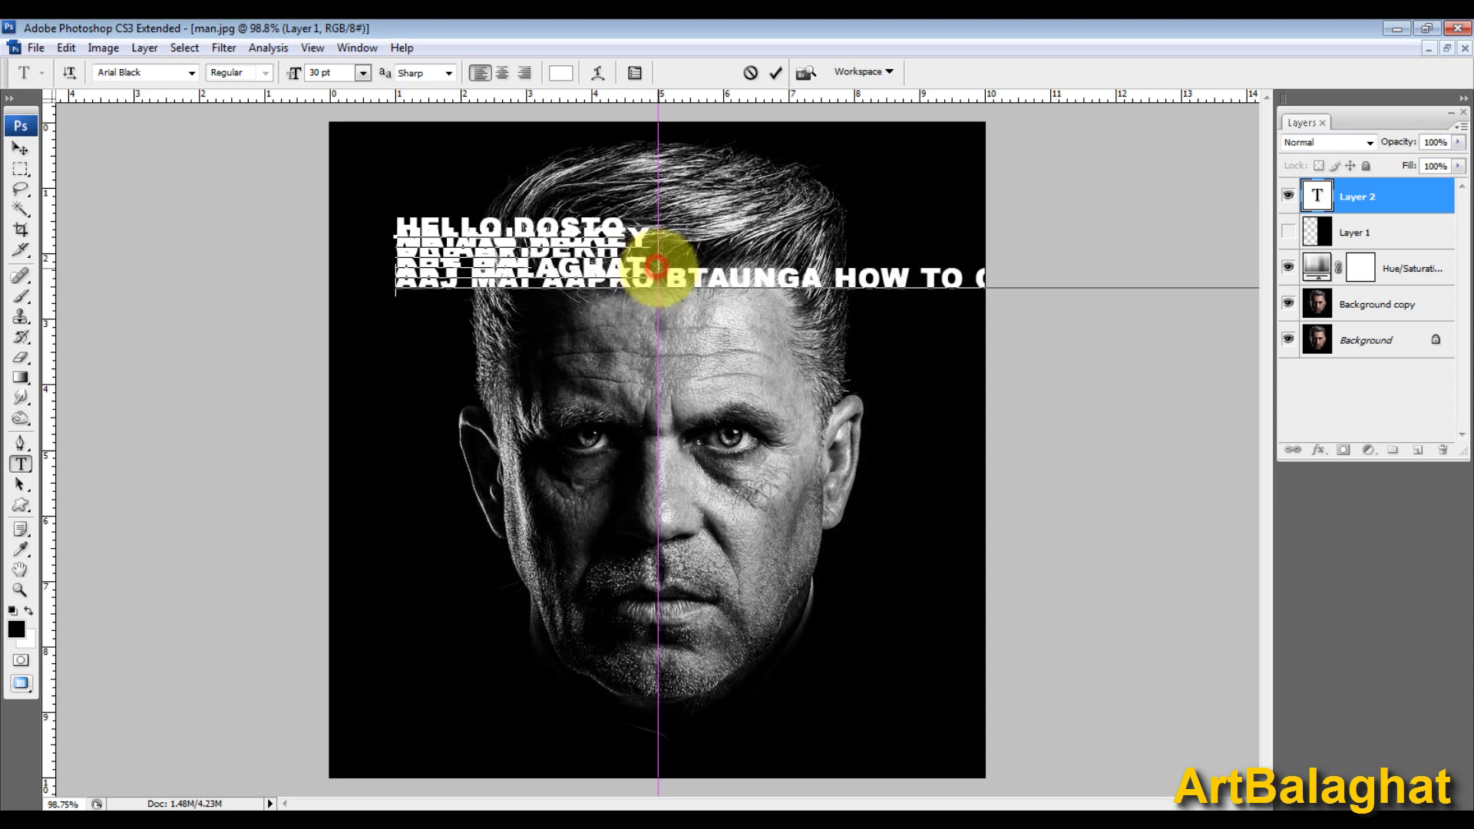
click(659, 277)
key(Return)
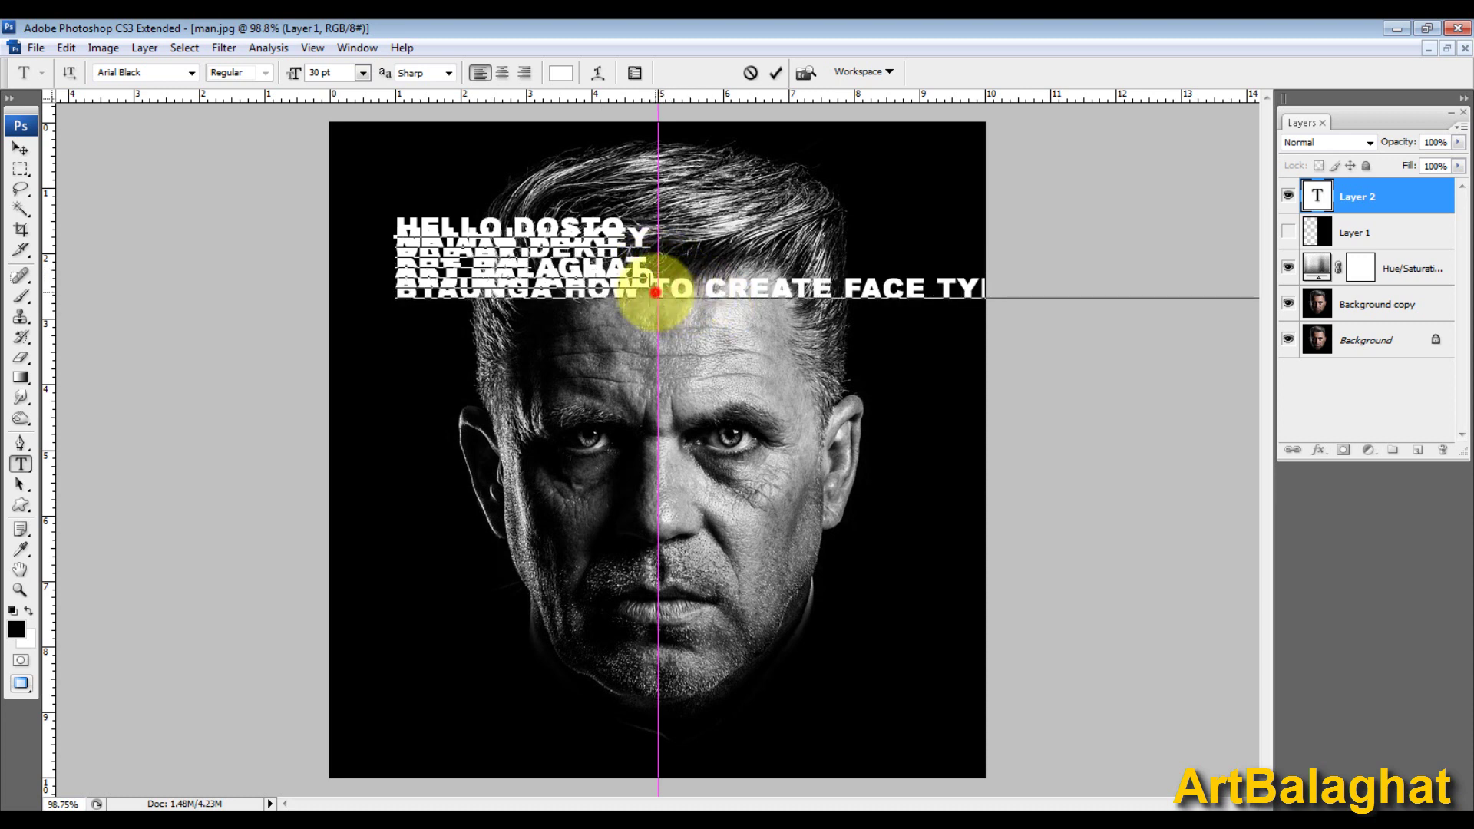
click(655, 292)
key(Return)
key(Return)
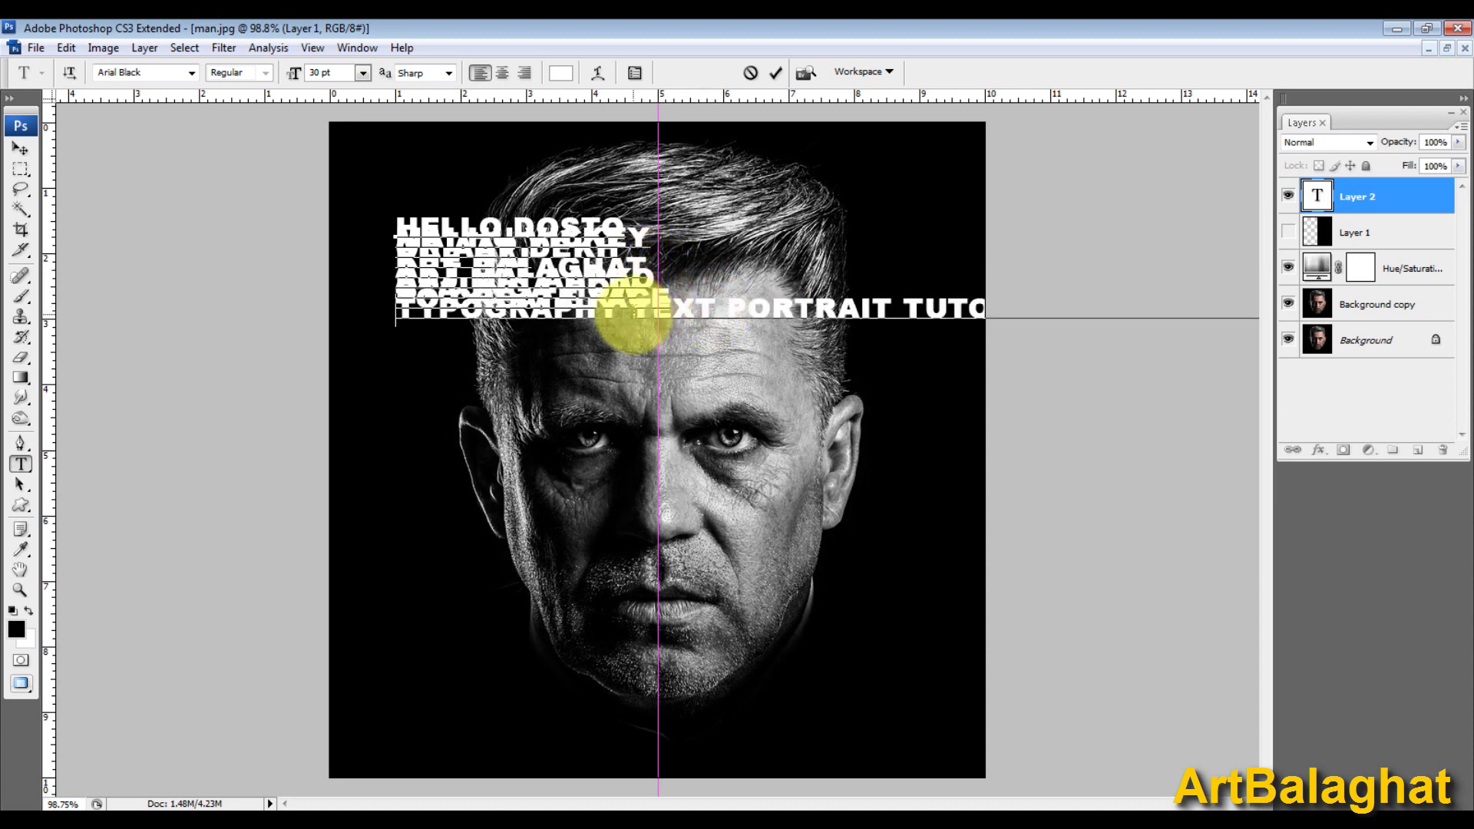
click(632, 316)
key(Return)
click(658, 322)
key(Return)
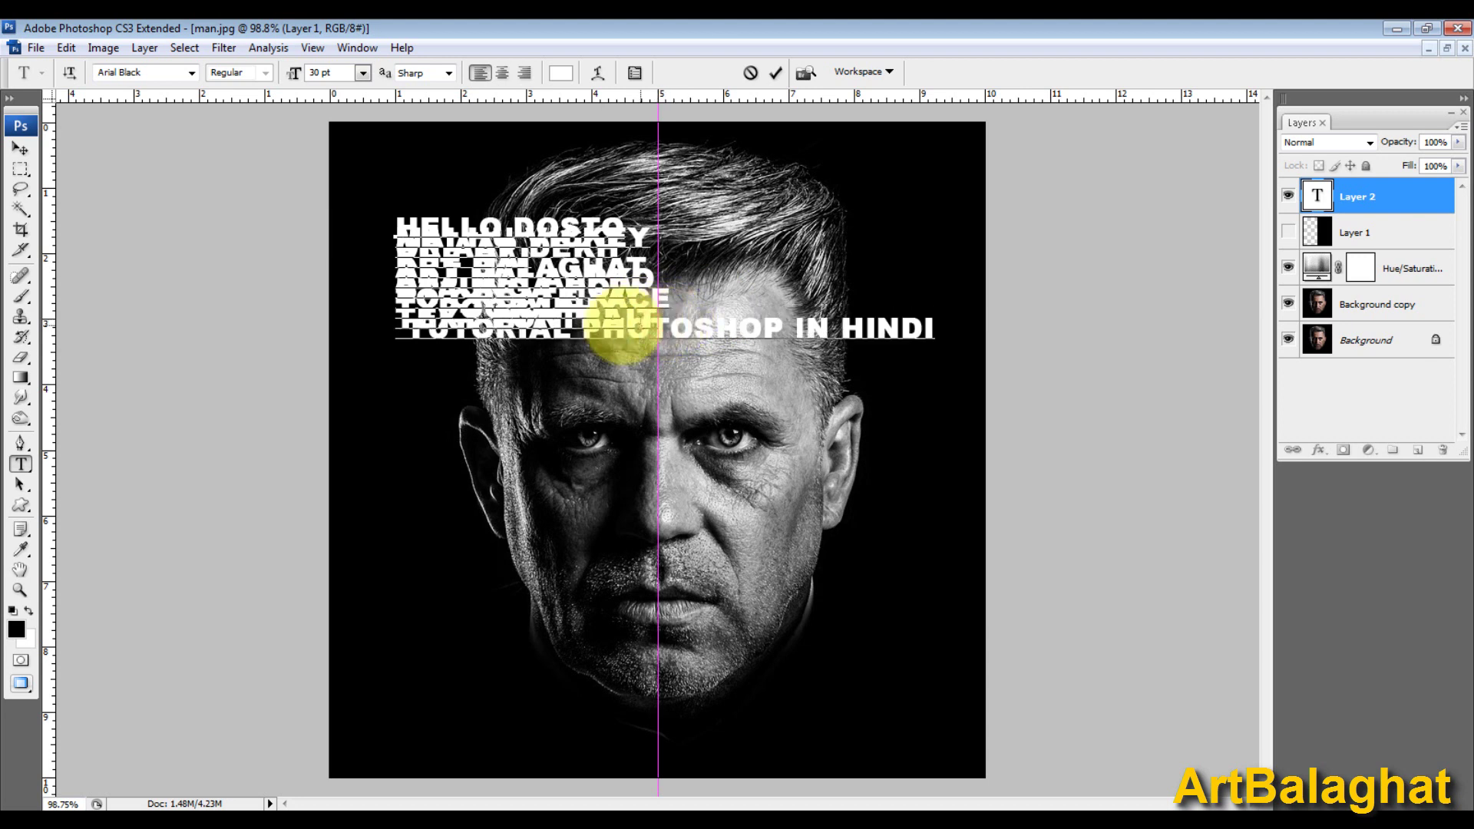
click(603, 330)
key(Return)
Step: Move the text block up to start at the centre guide and select all its lines
drag(764, 297, 908, 388)
key(ctrl+a)
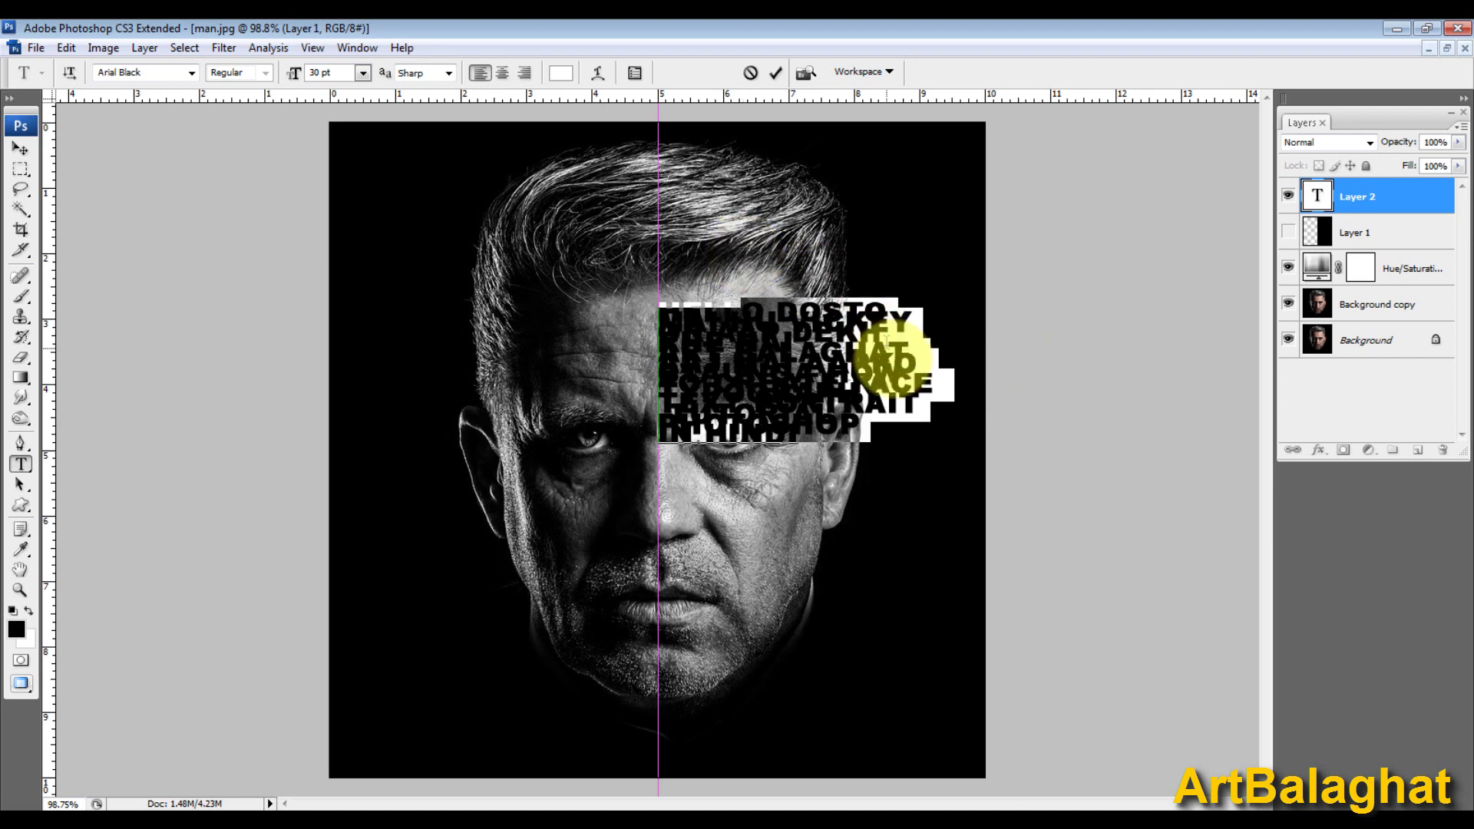
drag(892, 493, 898, 437)
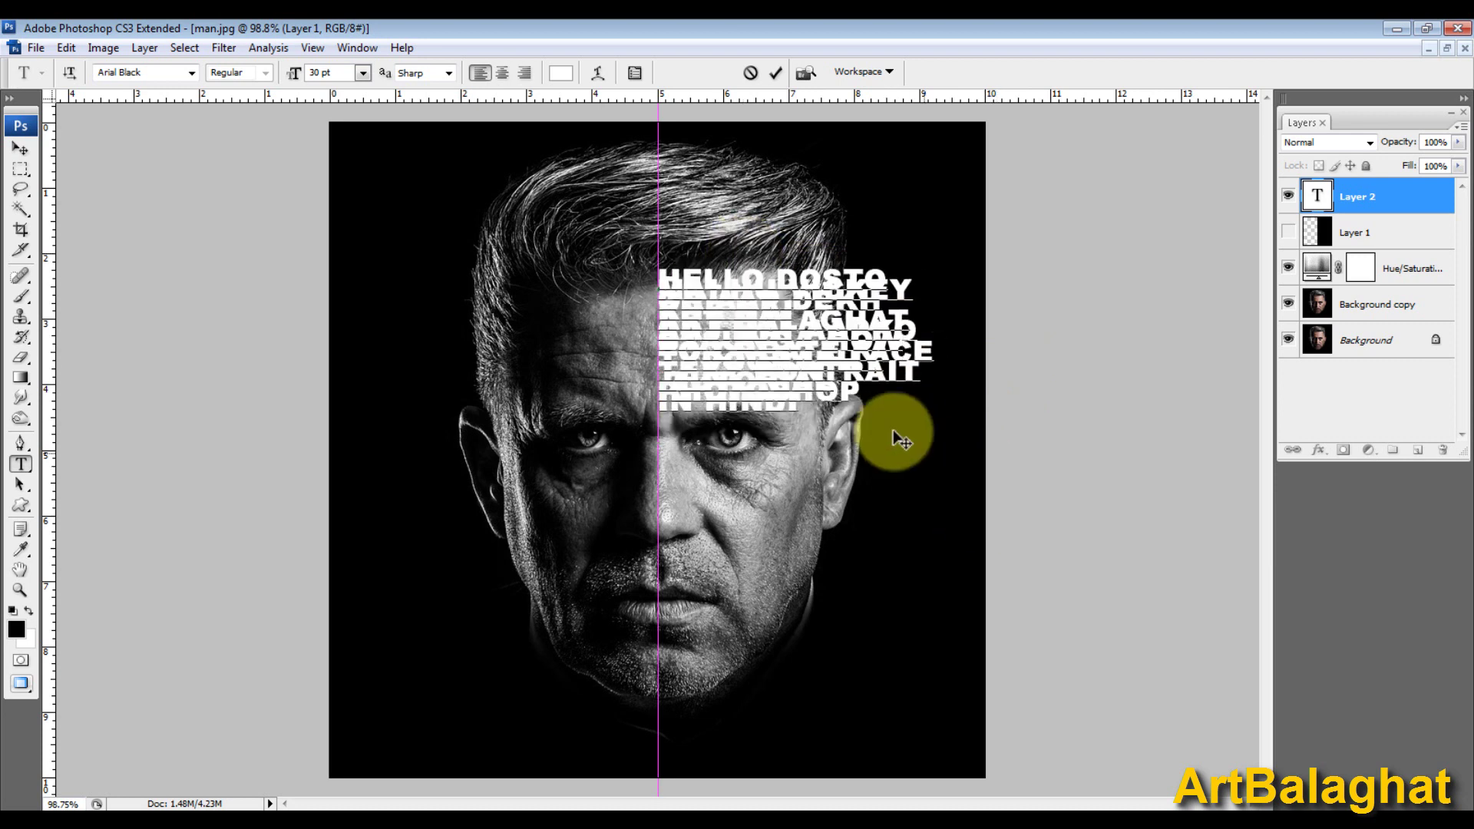
click(798, 407)
key(ctrl+a)
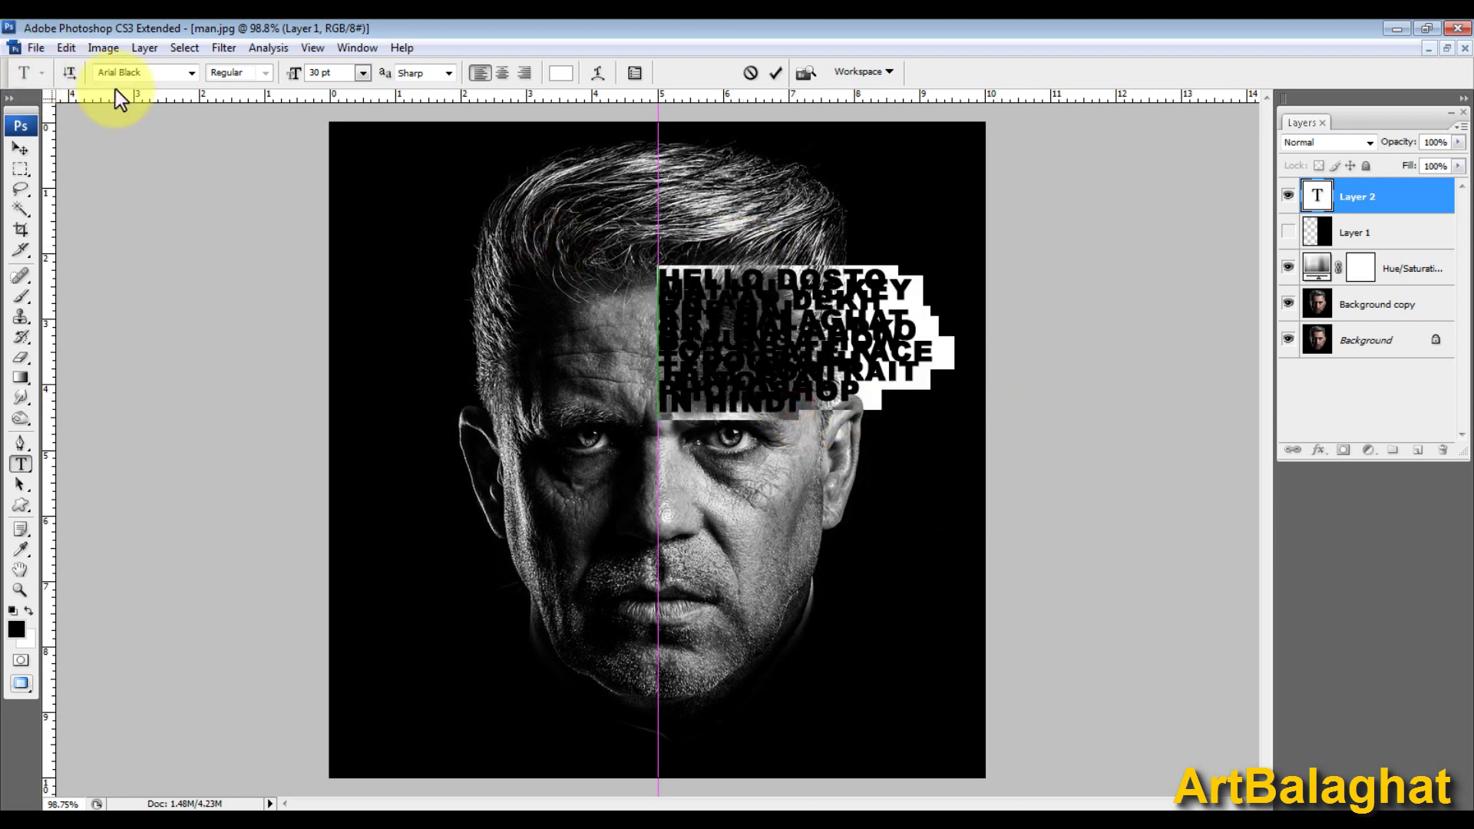
click(816, 313)
drag(798, 411, 626, 284)
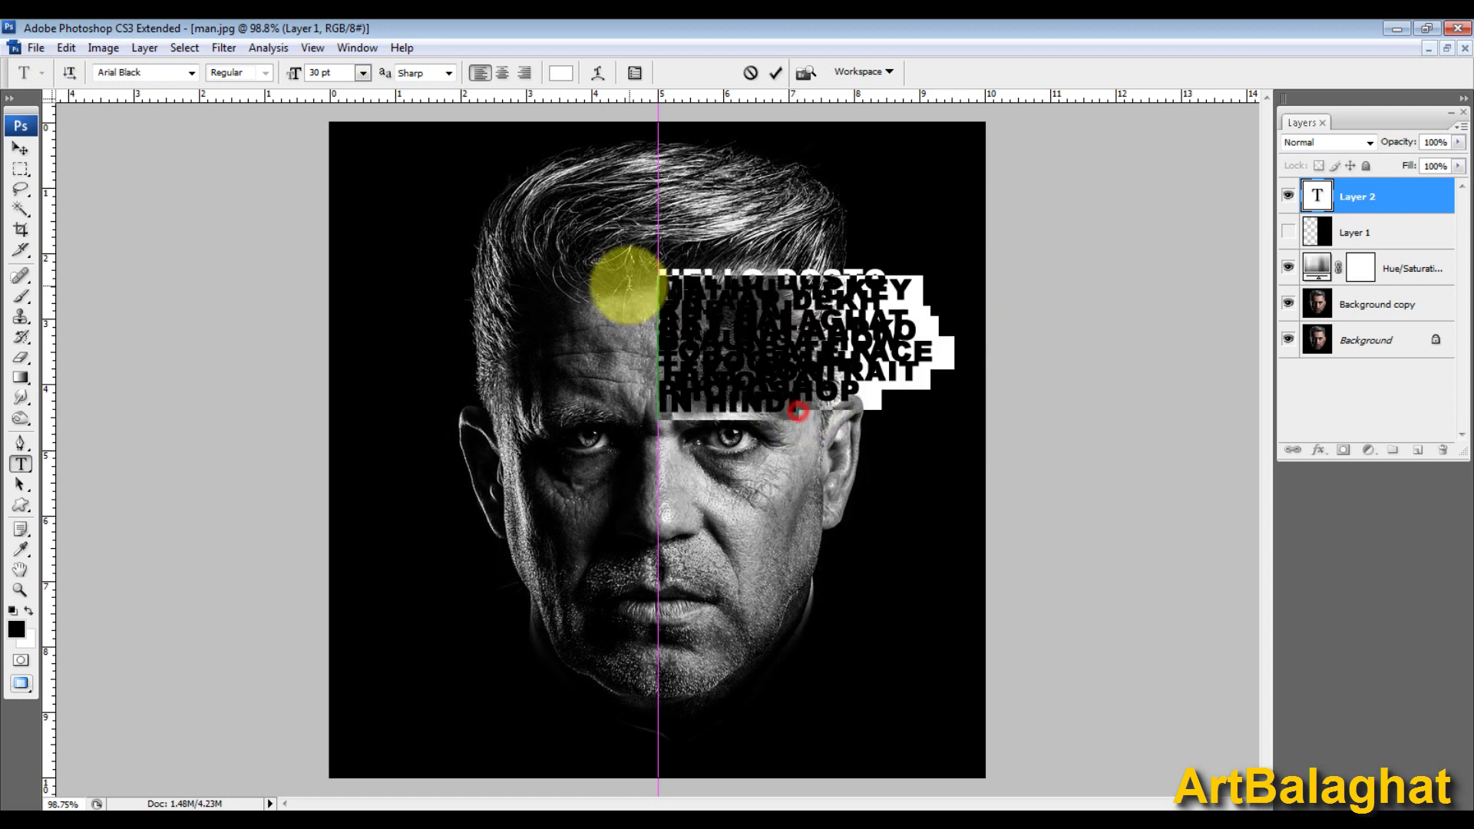
Step: Try scaling the text block, then set the text back to 30 pt
drag(946, 419, 1021, 562)
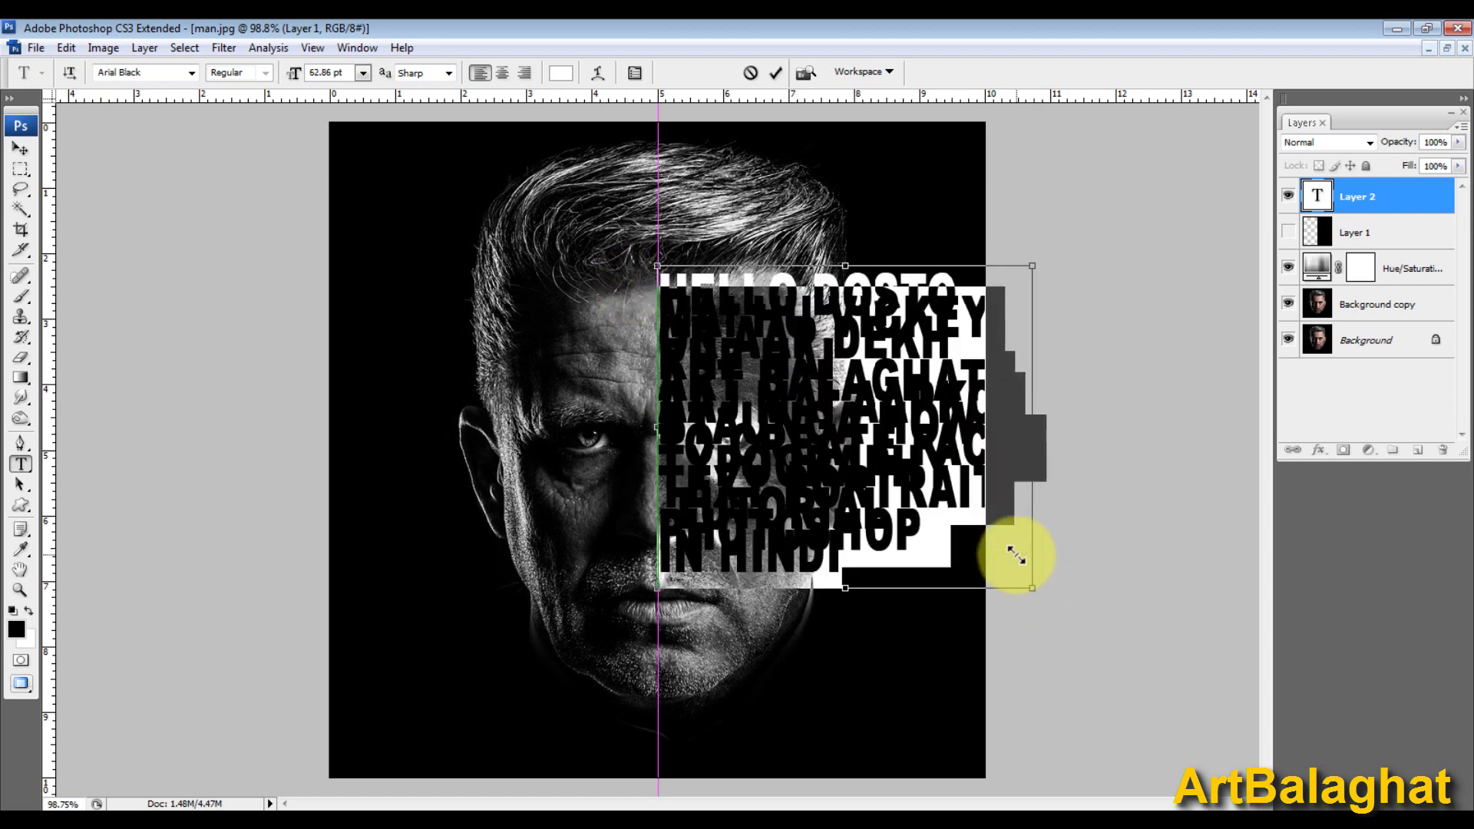
mouse_move(1014, 533)
mouse_down()
mouse_move(969, 448)
mouse_move(1008, 488)
mouse_up()
double_click(849, 342)
click(363, 72)
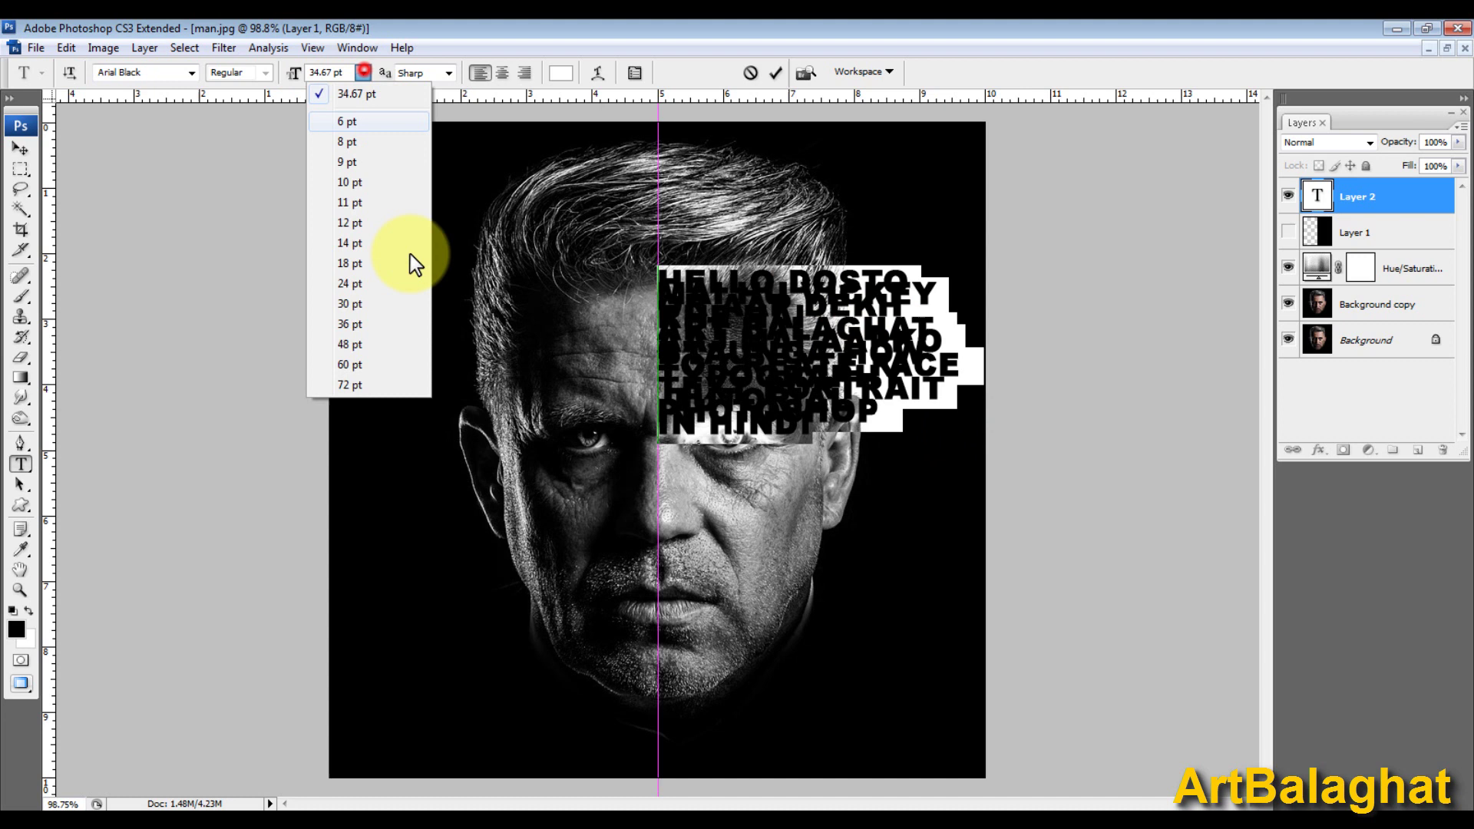
click(364, 304)
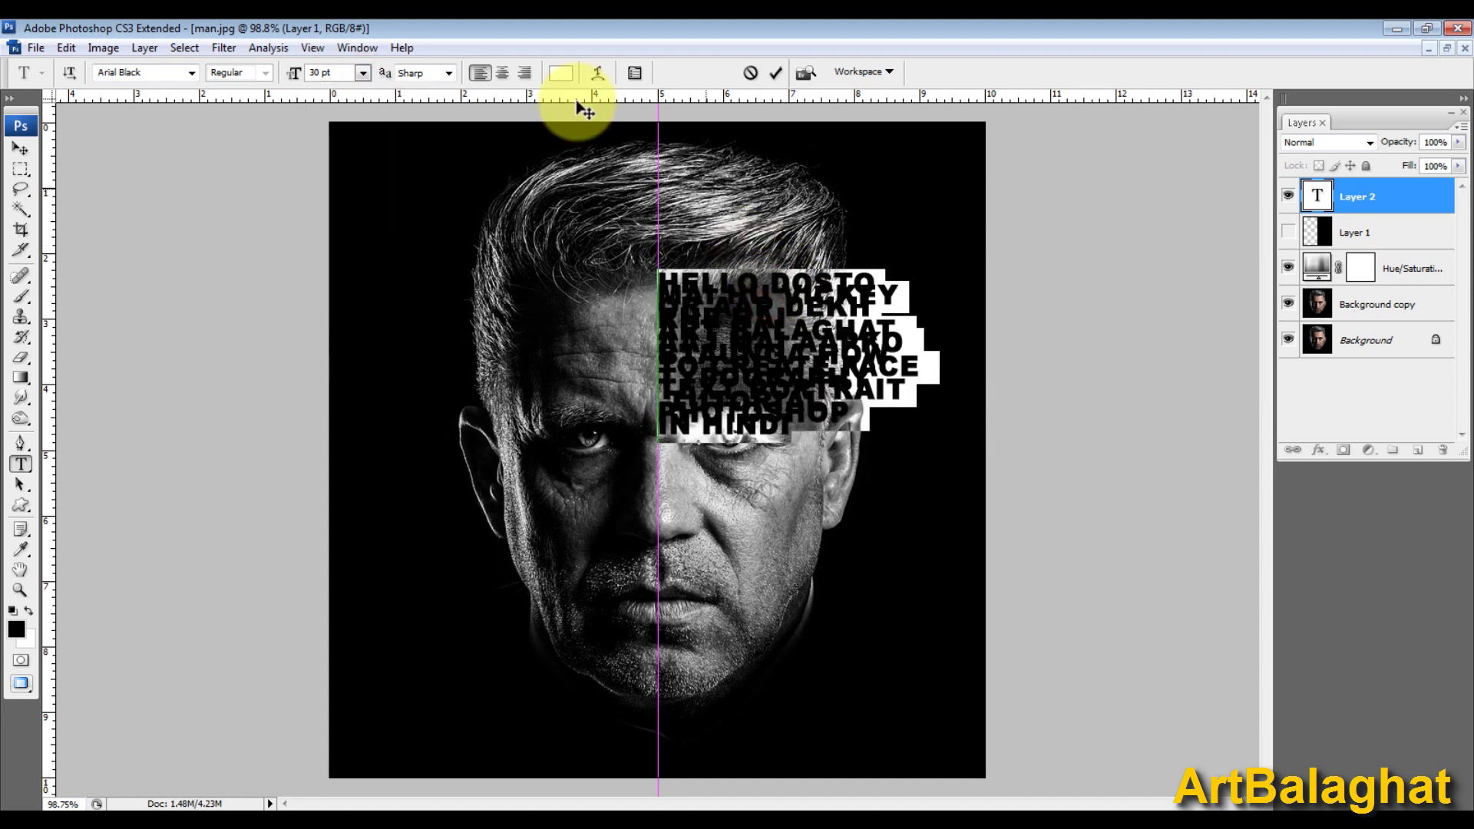
click(346, 46)
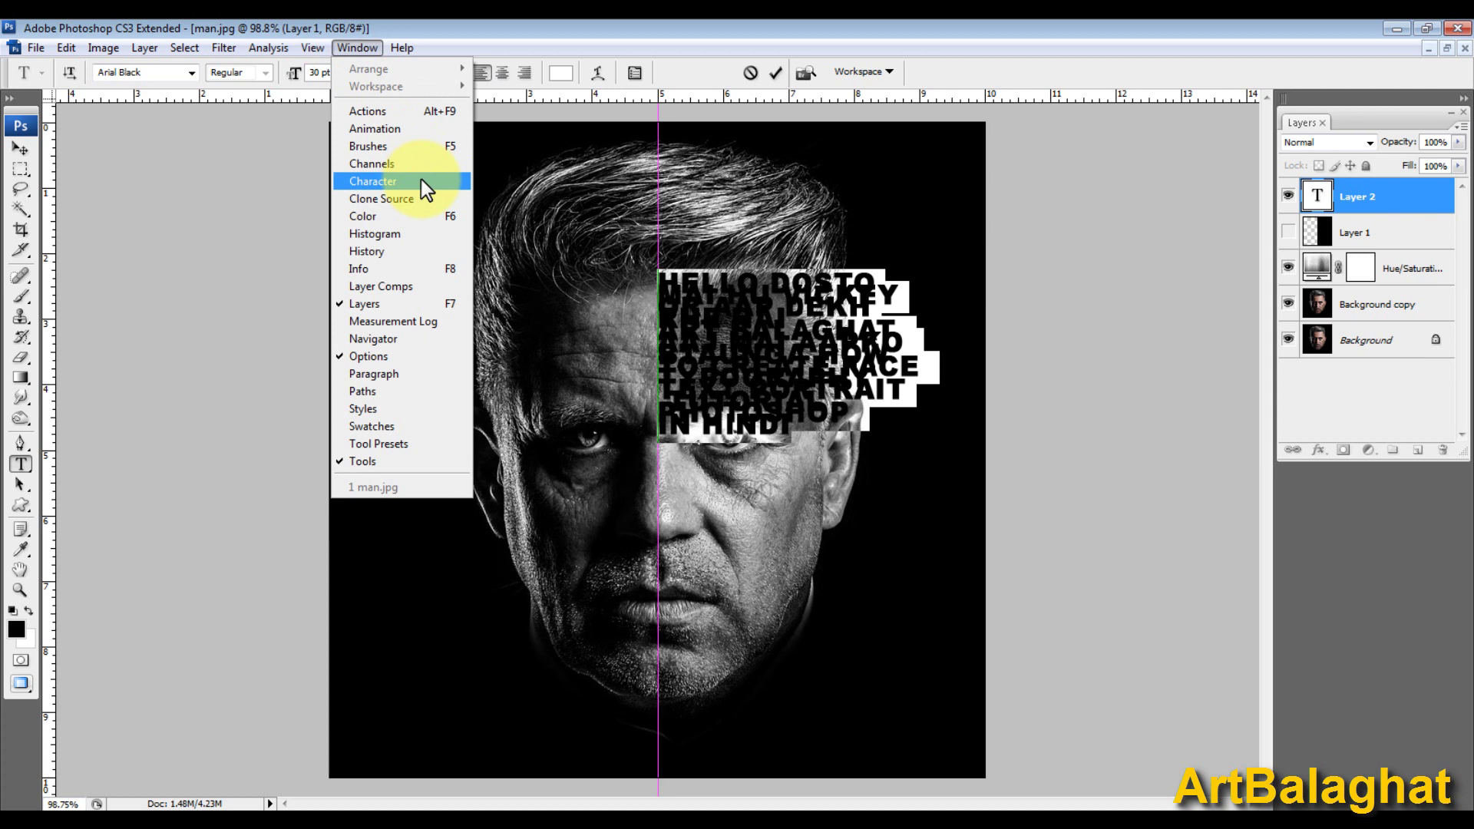
Step: Show the Character panel and move the text block back toward the face's centre
click(421, 179)
click(690, 310)
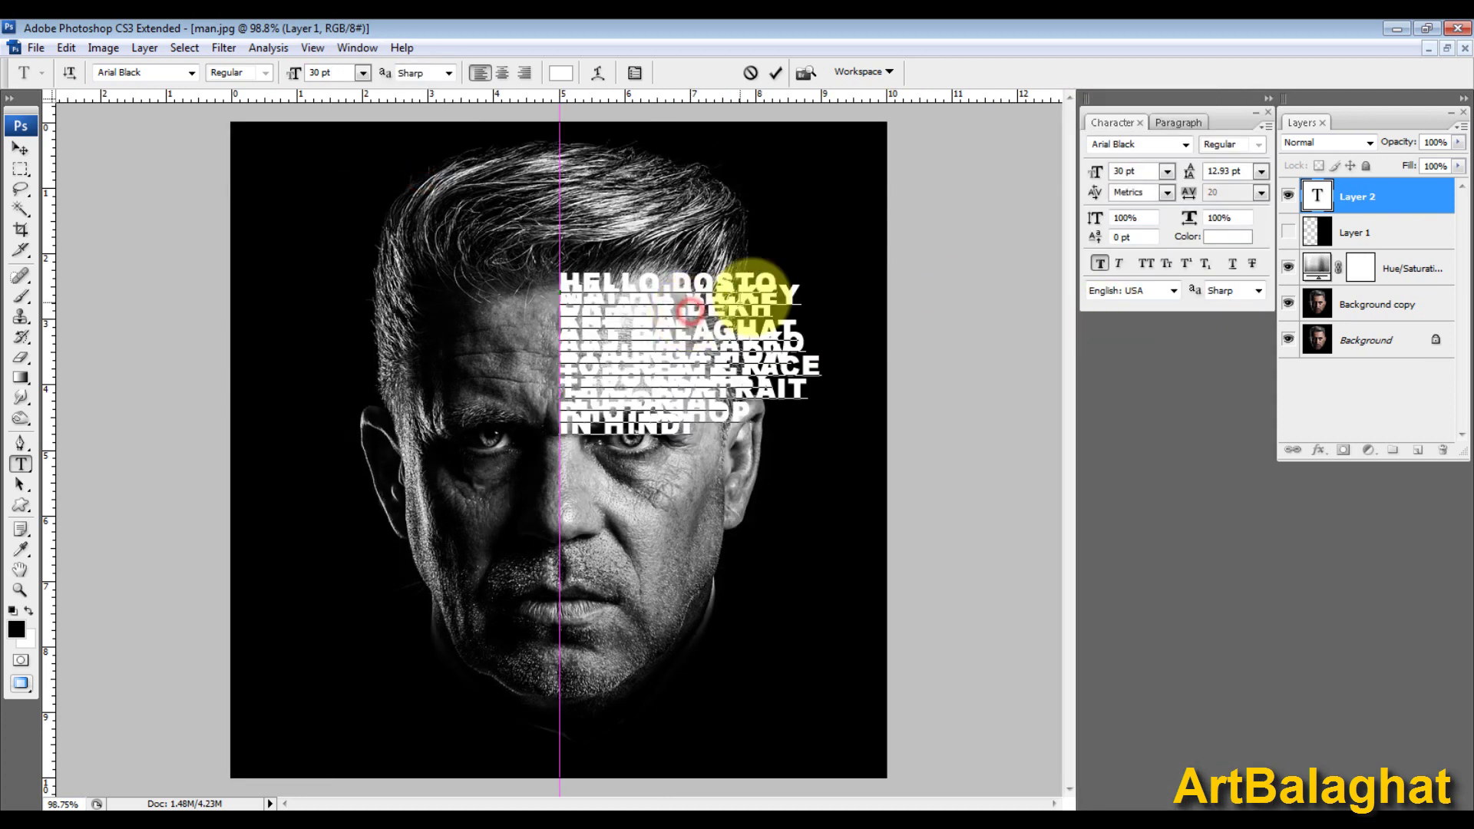
drag(689, 311, 455, 310)
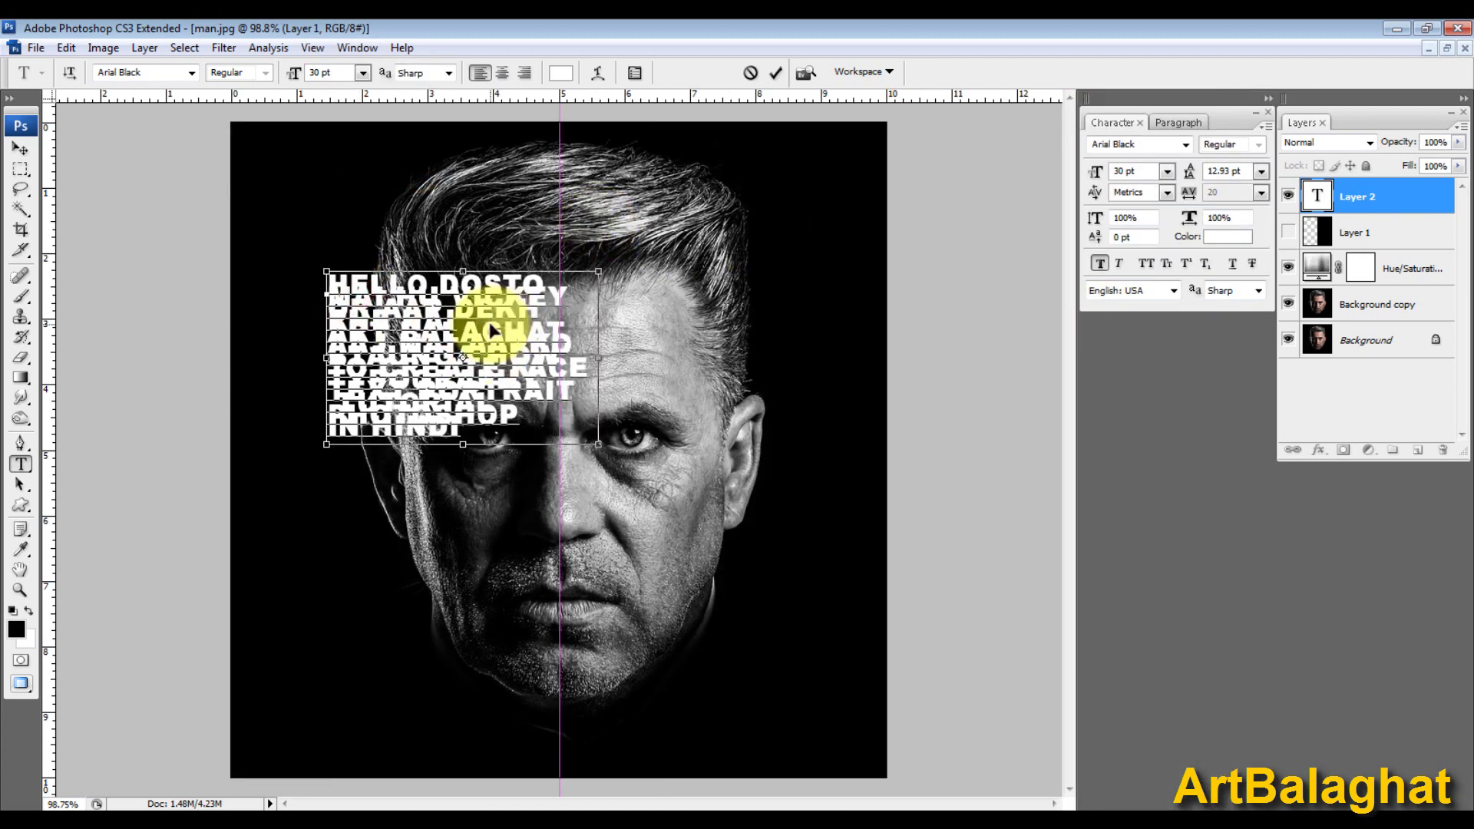
drag(491, 330, 552, 322)
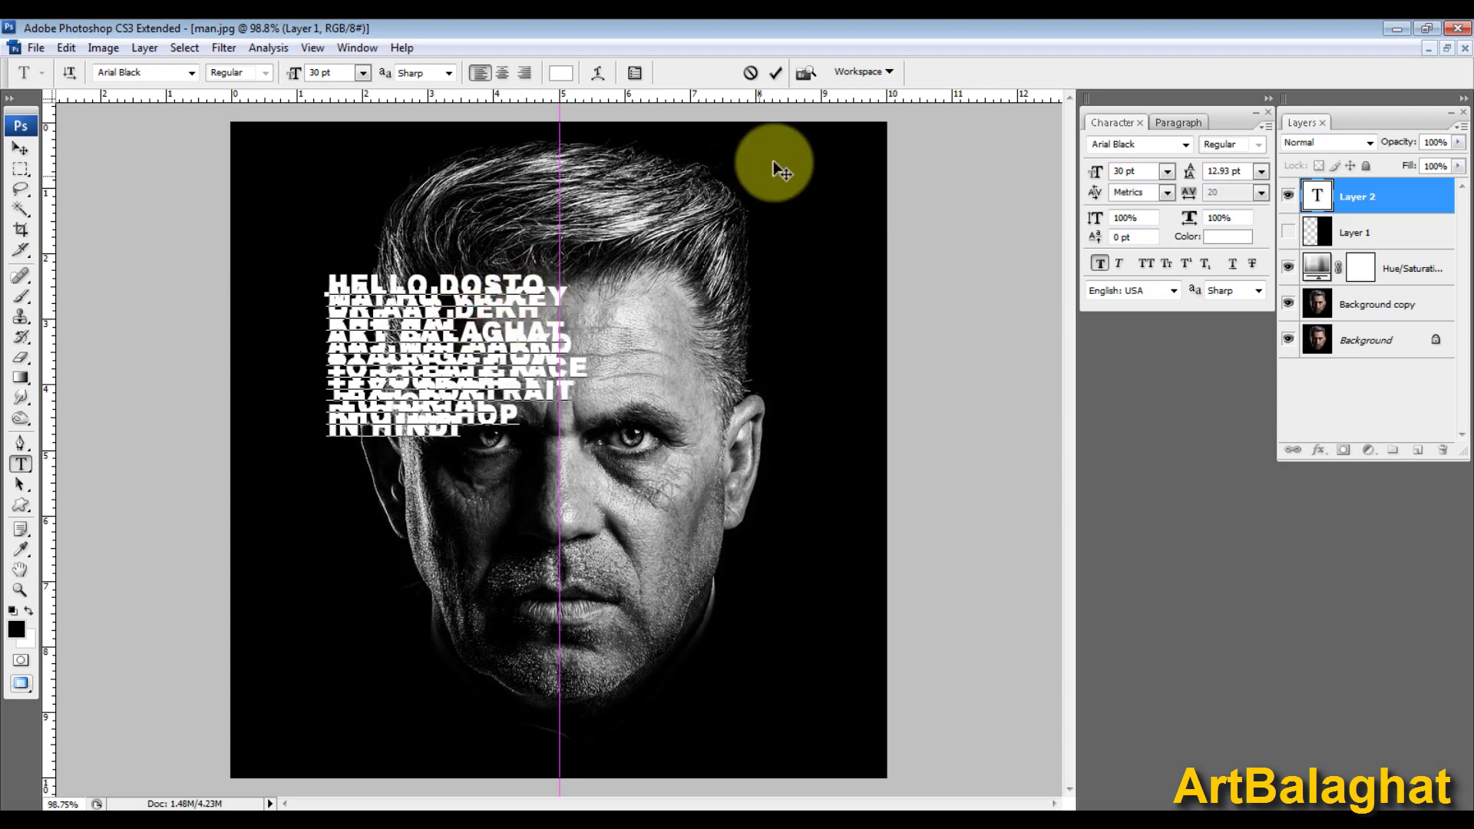
Step: Give all text -20 tracking, 110% vertical scale, 123% horizontal scale and 30.93 pt leading
click(388, 231)
key(ctrl+a)
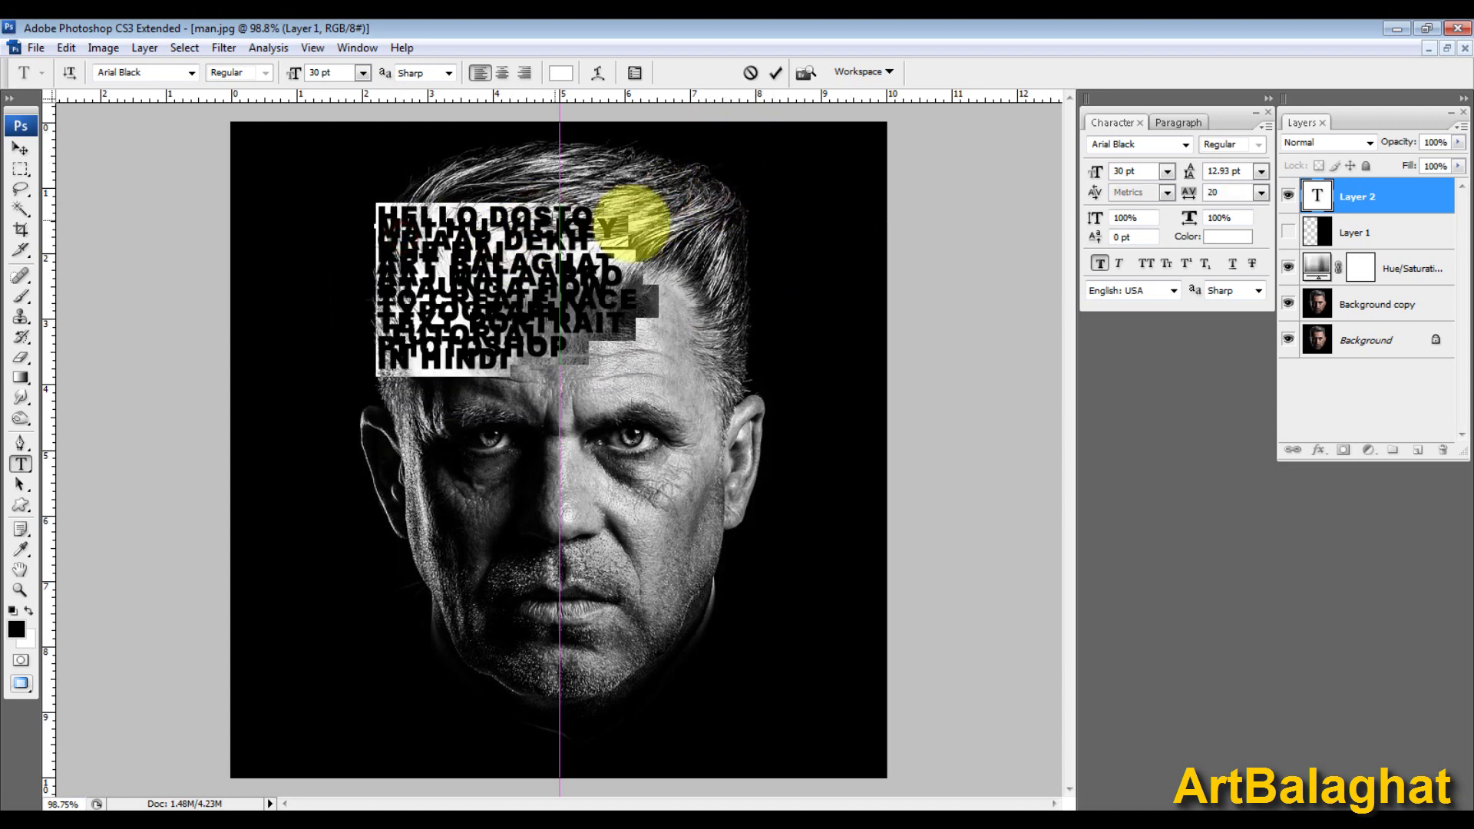
drag(1186, 201, 1191, 195)
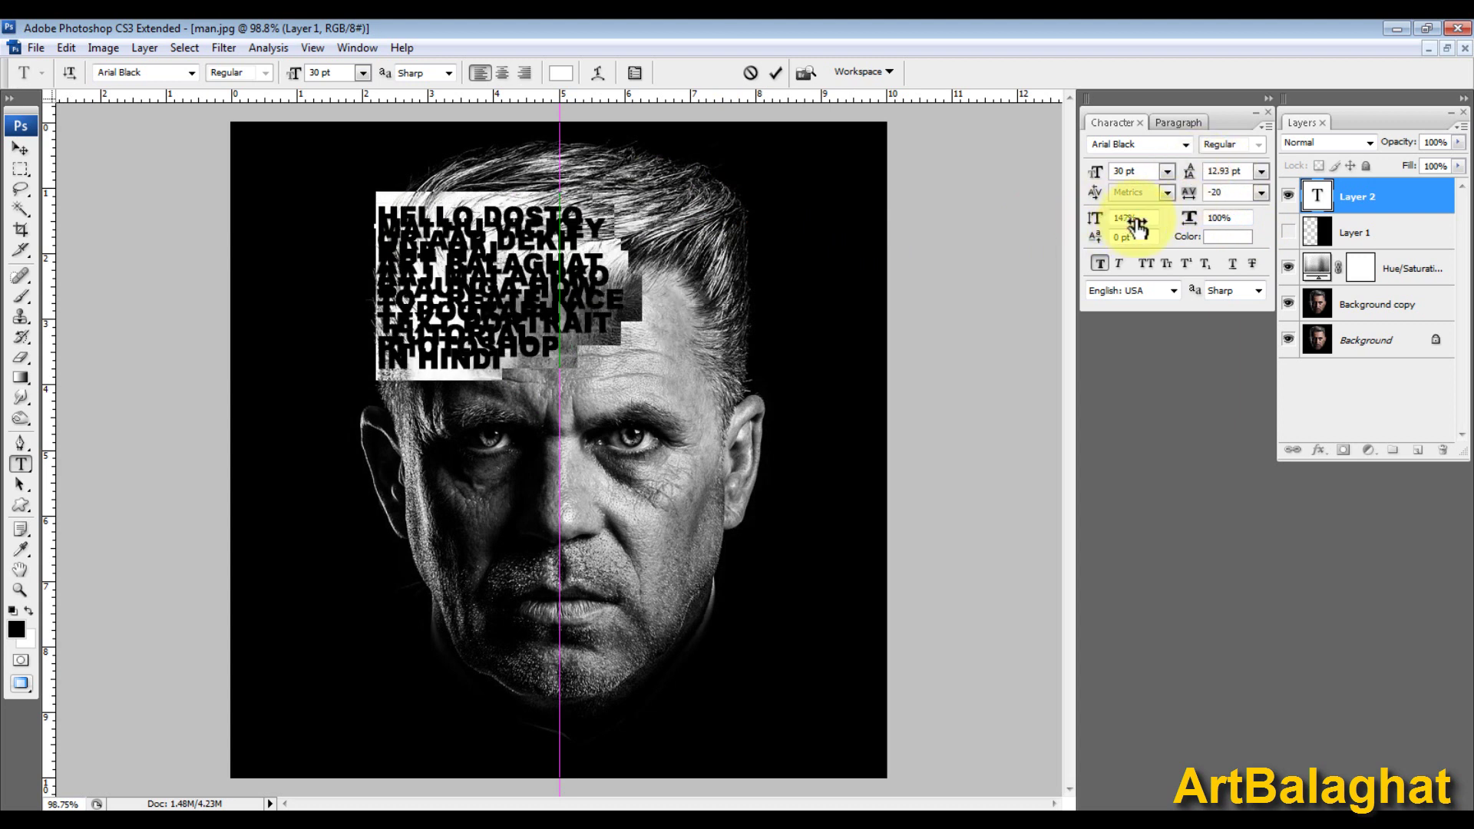
drag(1139, 225, 1098, 225)
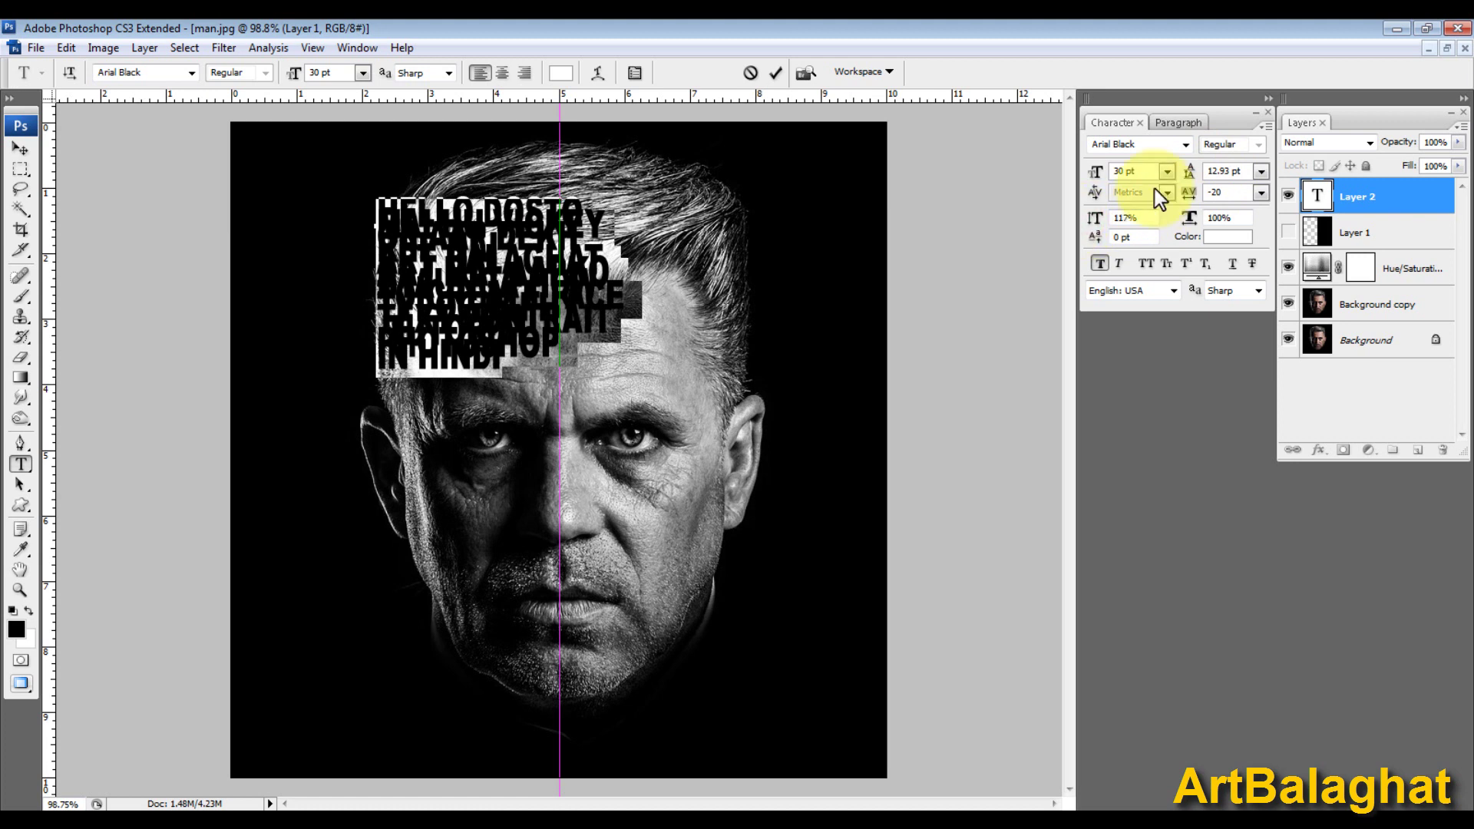
drag(1189, 172, 1206, 176)
drag(1073, 225, 1090, 228)
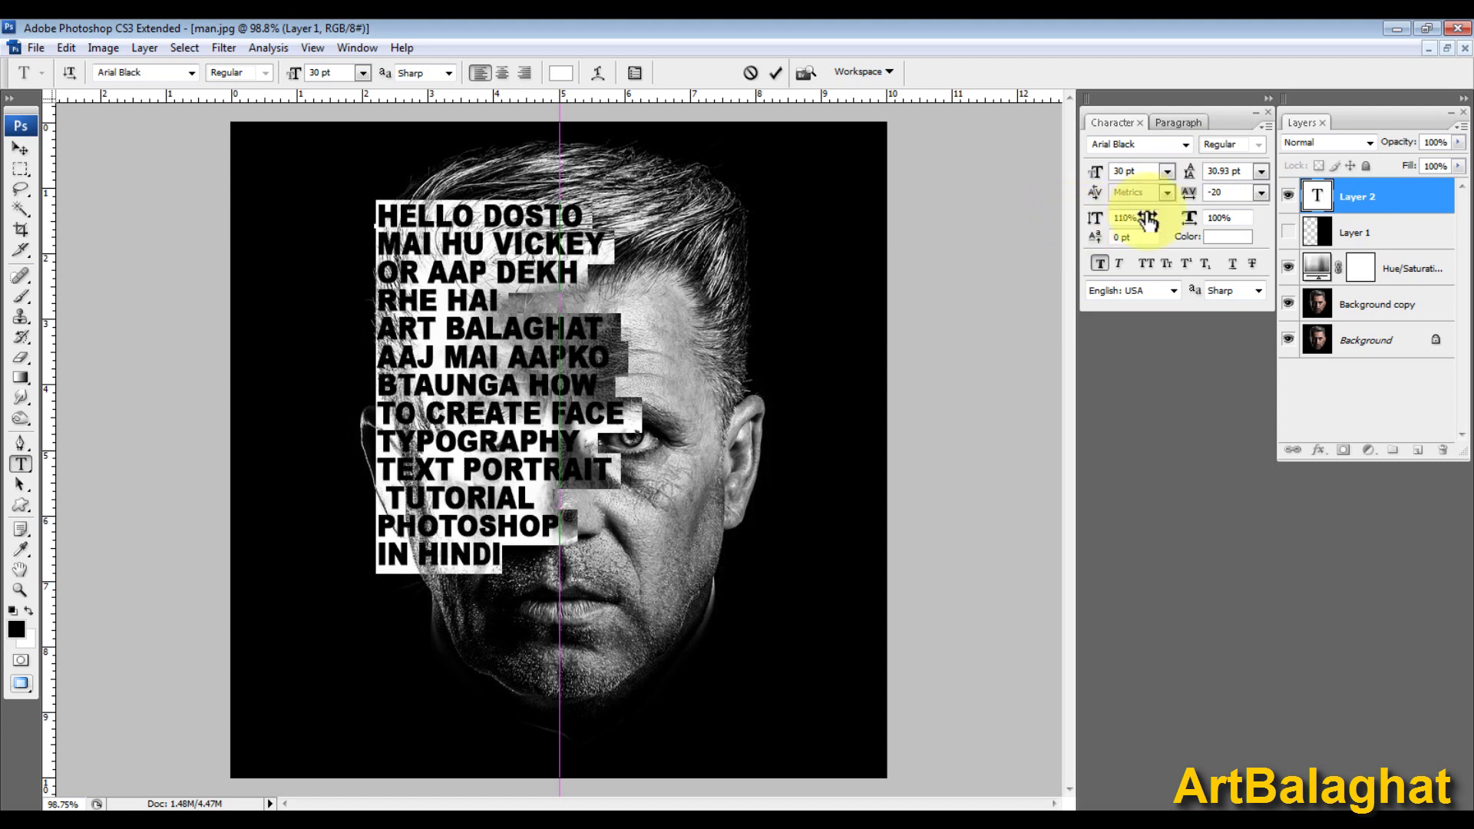
drag(1195, 176, 1195, 178)
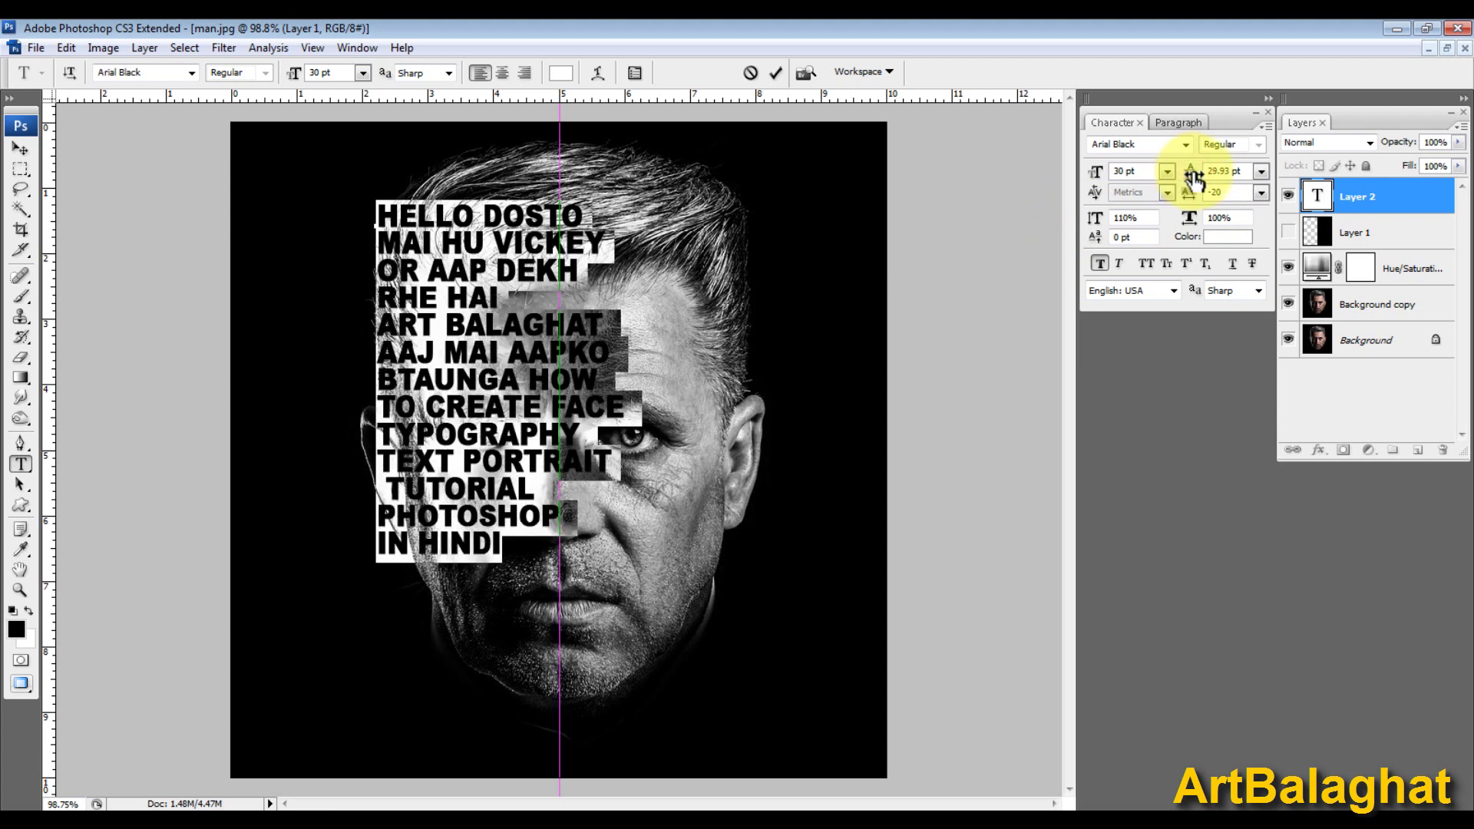
mouse_move(1195, 178)
mouse_down()
mouse_move(1206, 223)
mouse_move(1189, 228)
mouse_move(1200, 223)
mouse_up()
click(809, 284)
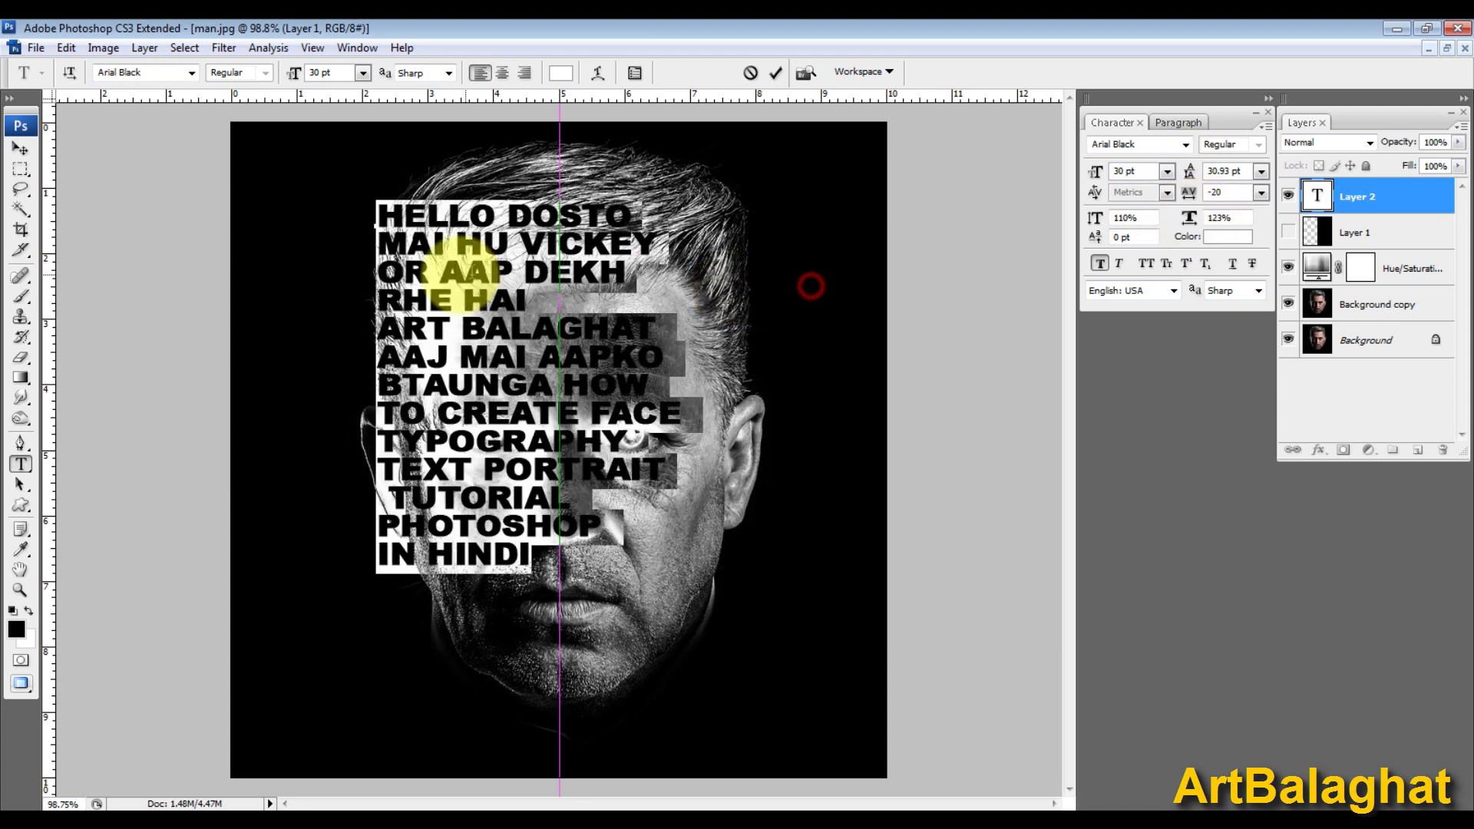
Step: Move the text onto the face's right half and show the black Layer 1
click(21, 148)
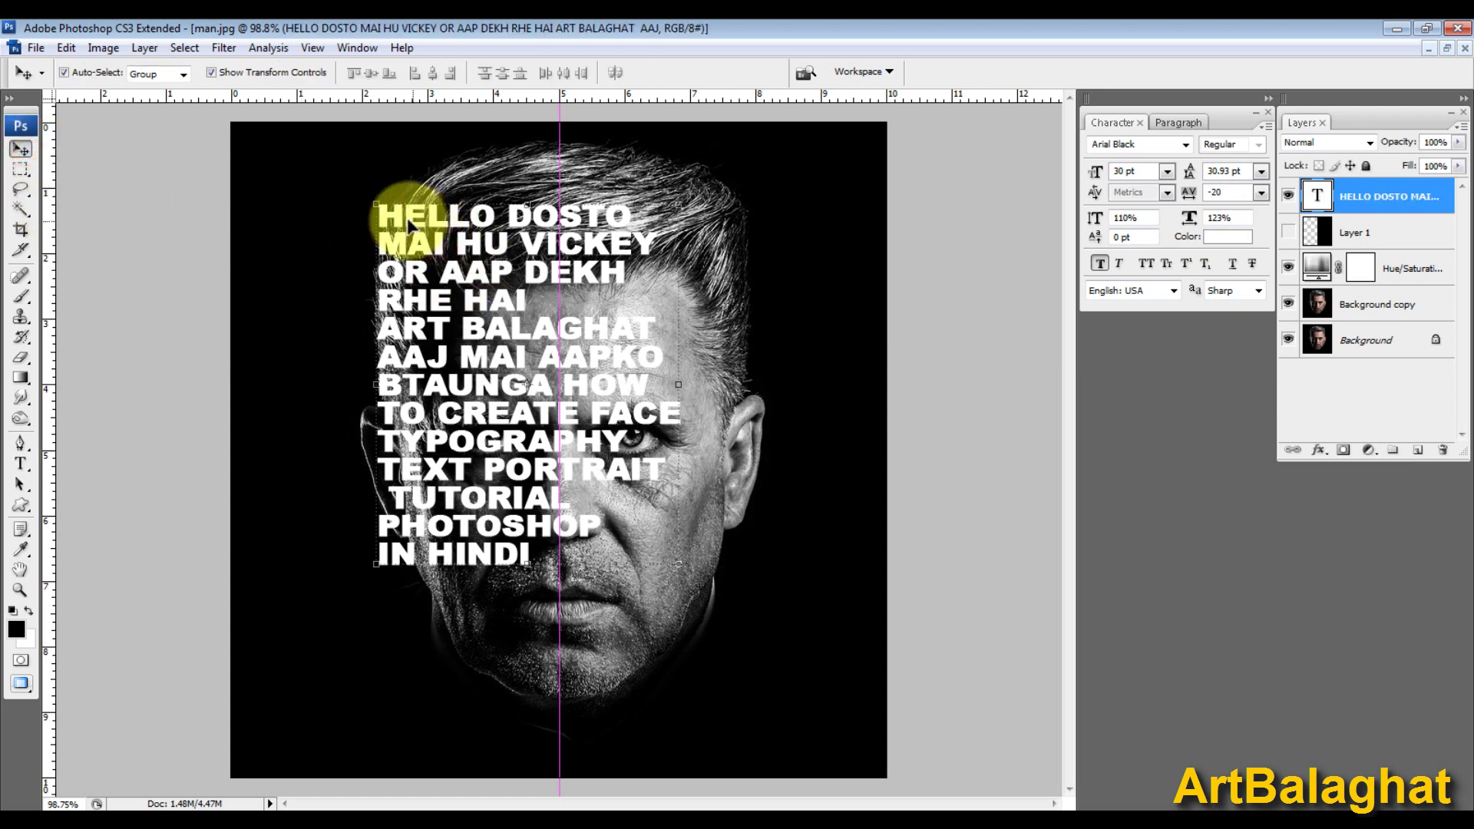
drag(415, 227, 598, 172)
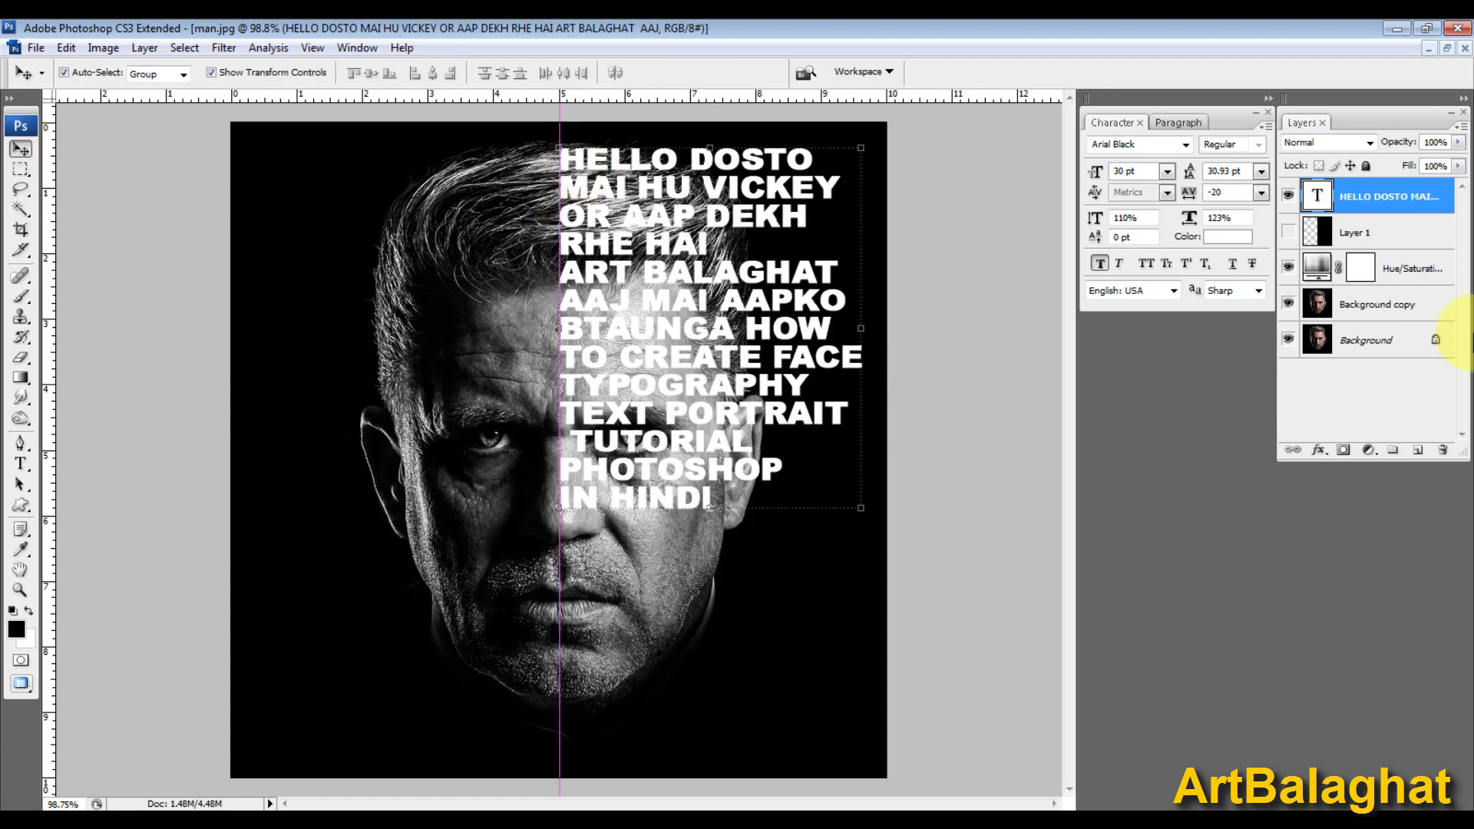
click(1316, 234)
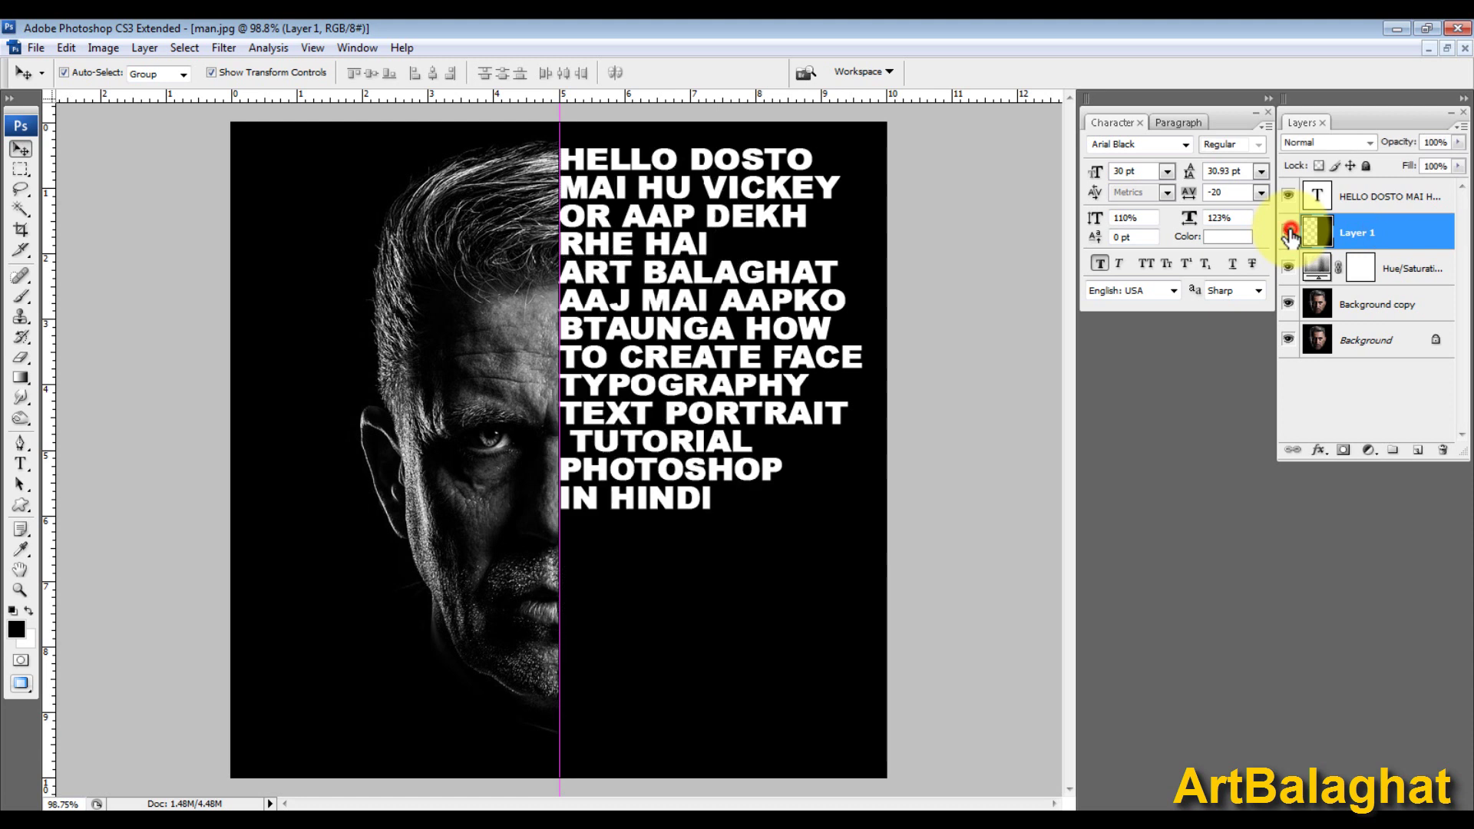
click(1344, 201)
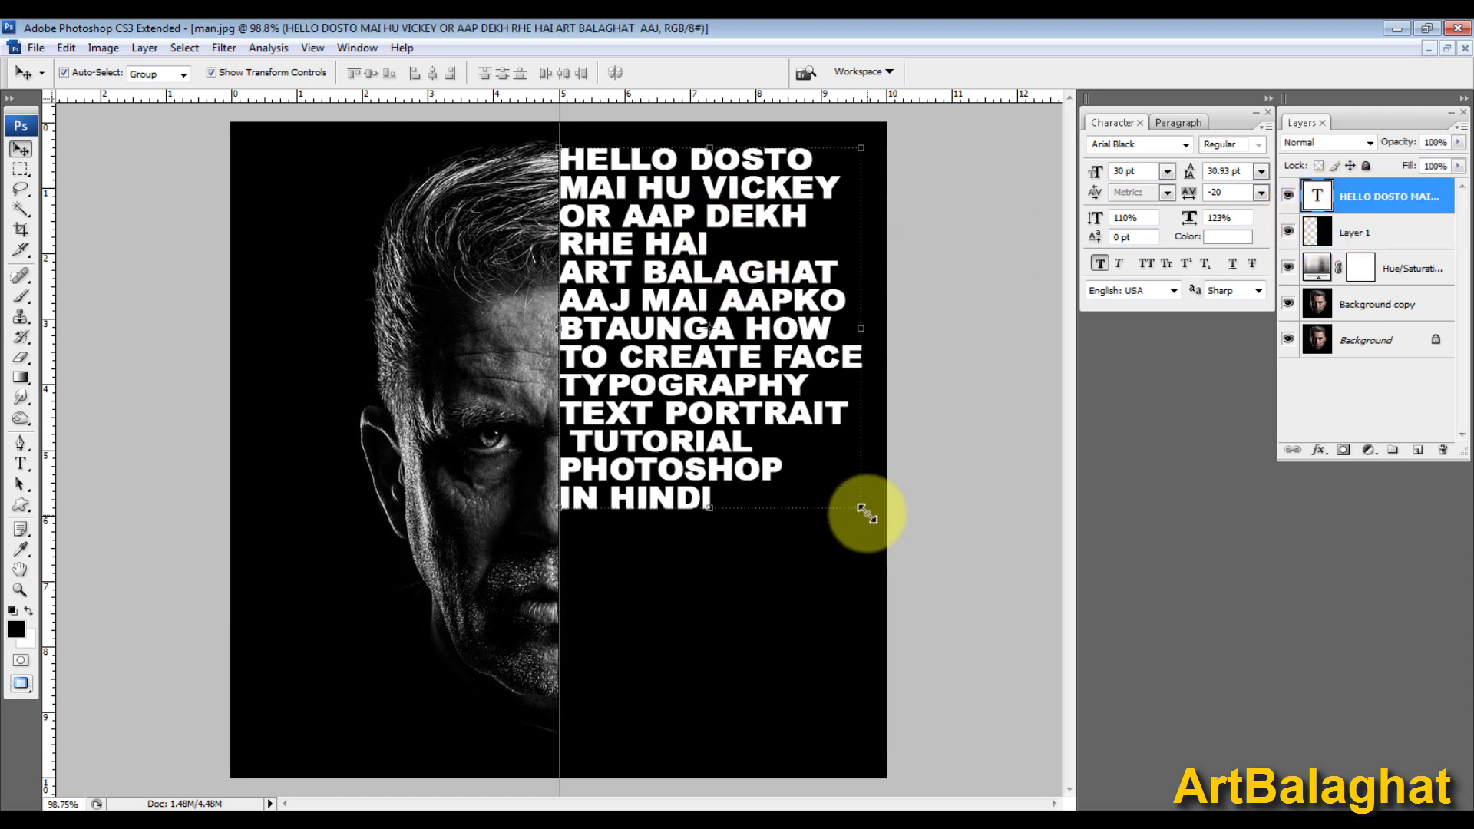
Step: Scale the text up to about 153% with its corner on the centre guide
drag(861, 509, 1041, 715)
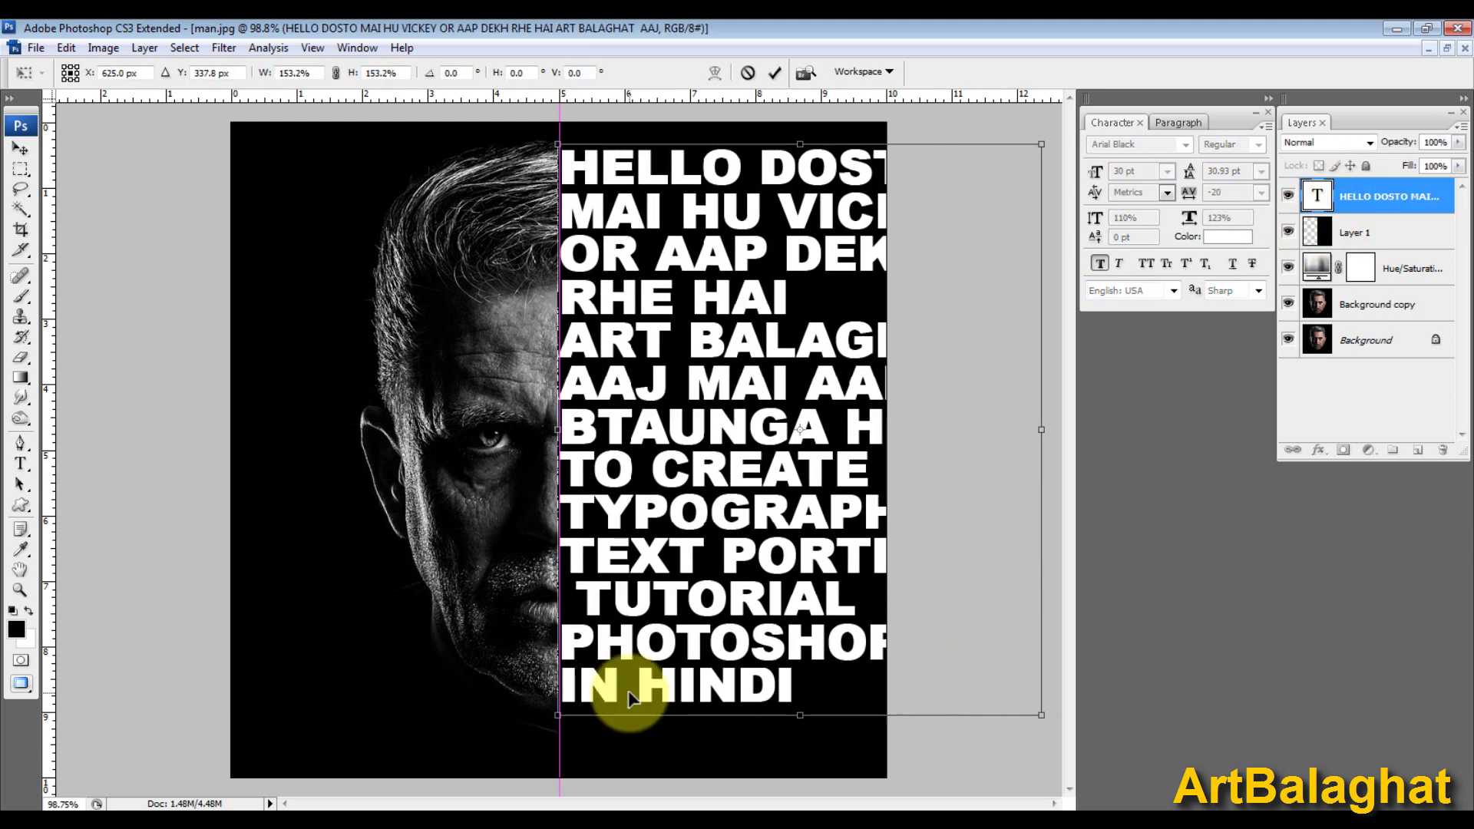
drag(465, 642, 731, 764)
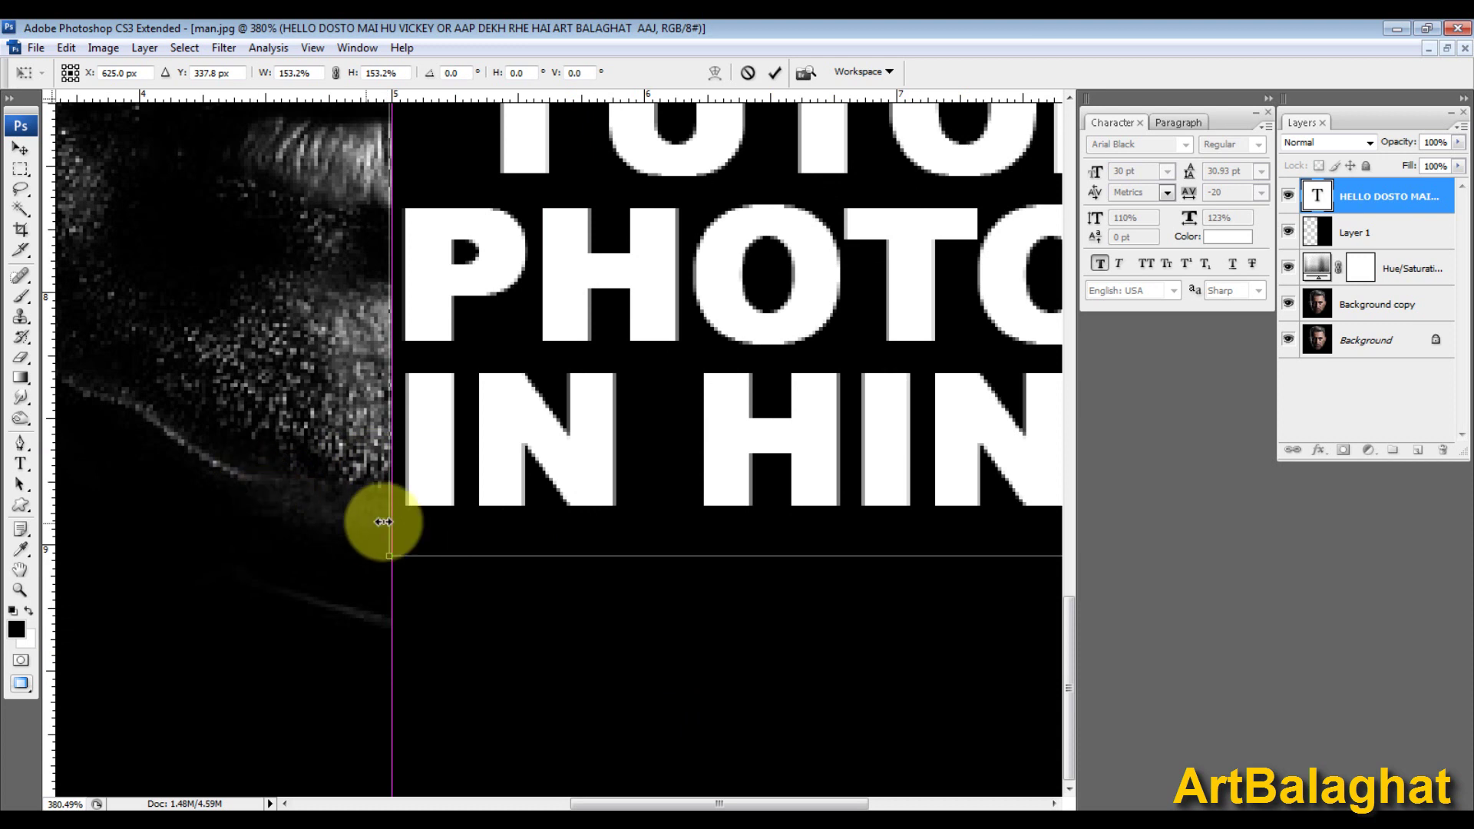
drag(388, 559, 395, 538)
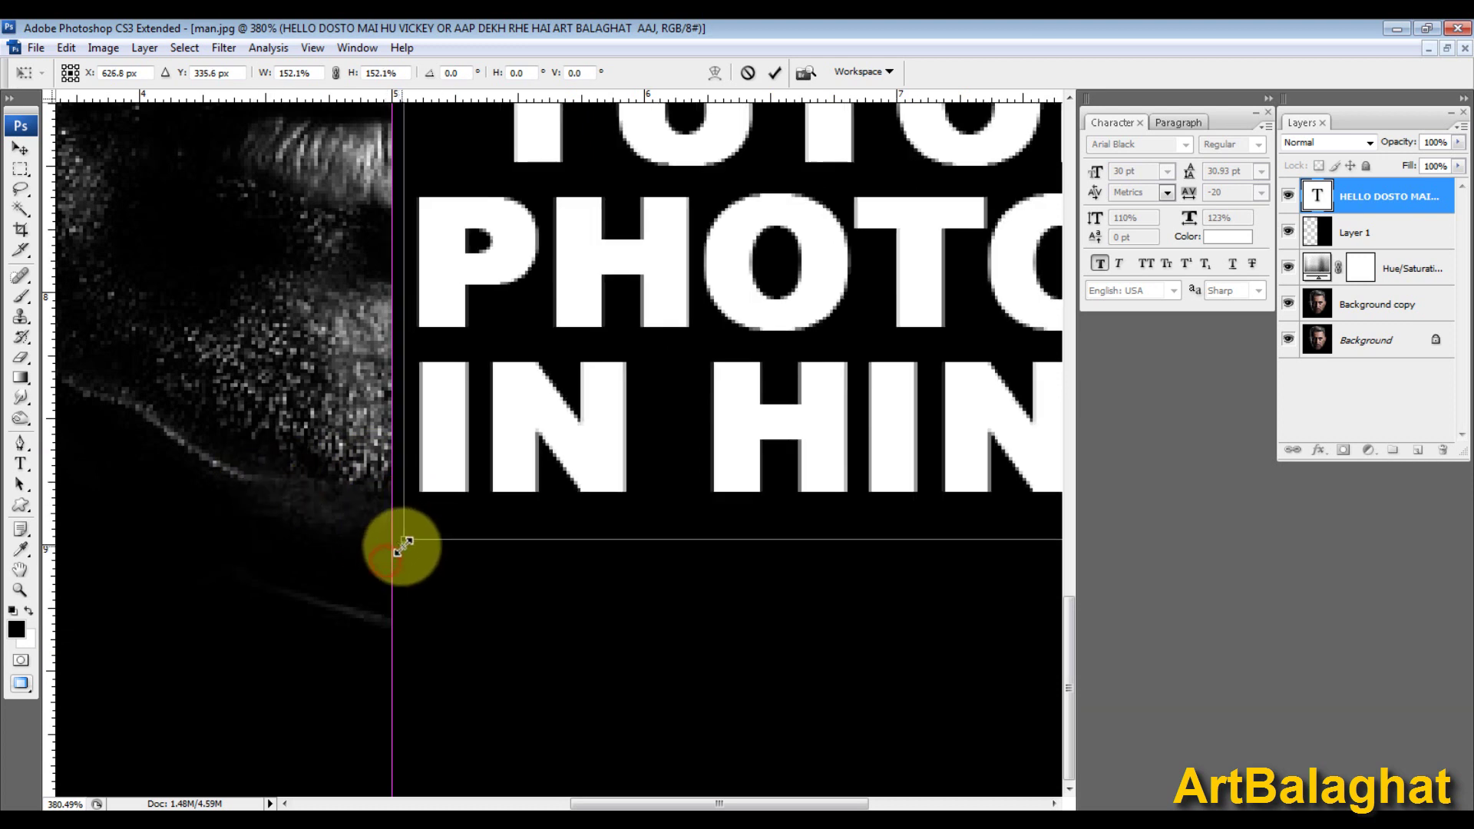
drag(500, 470, 476, 463)
key(Return)
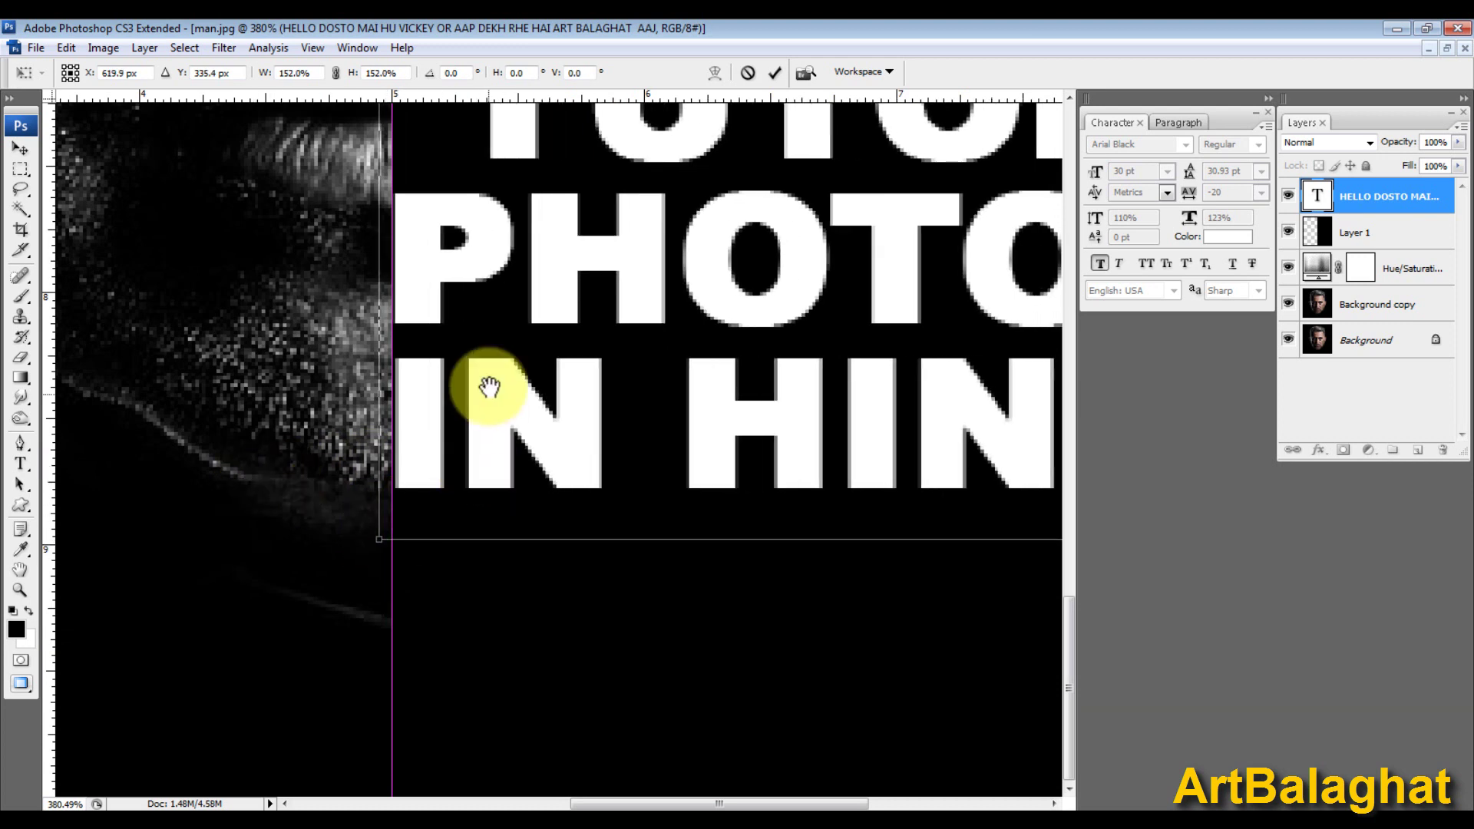
key(ctrl+0)
Step: Nudge the text slightly right and adjust its left edge to fit
drag(516, 286, 773, 443)
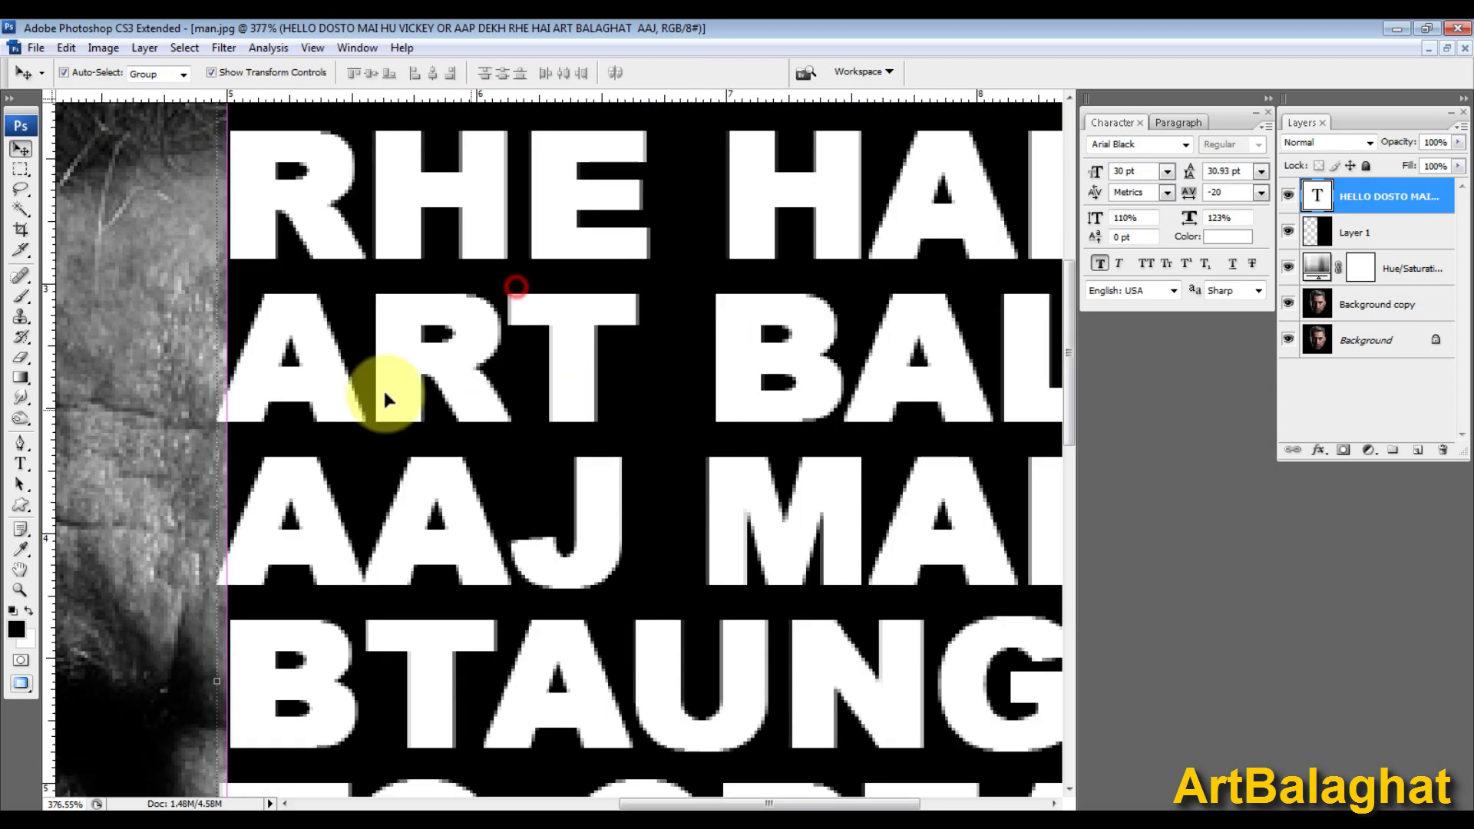
key(Right)
key(Right)
key(Right)
key(Right)
key(Right)
key(ctrl+0)
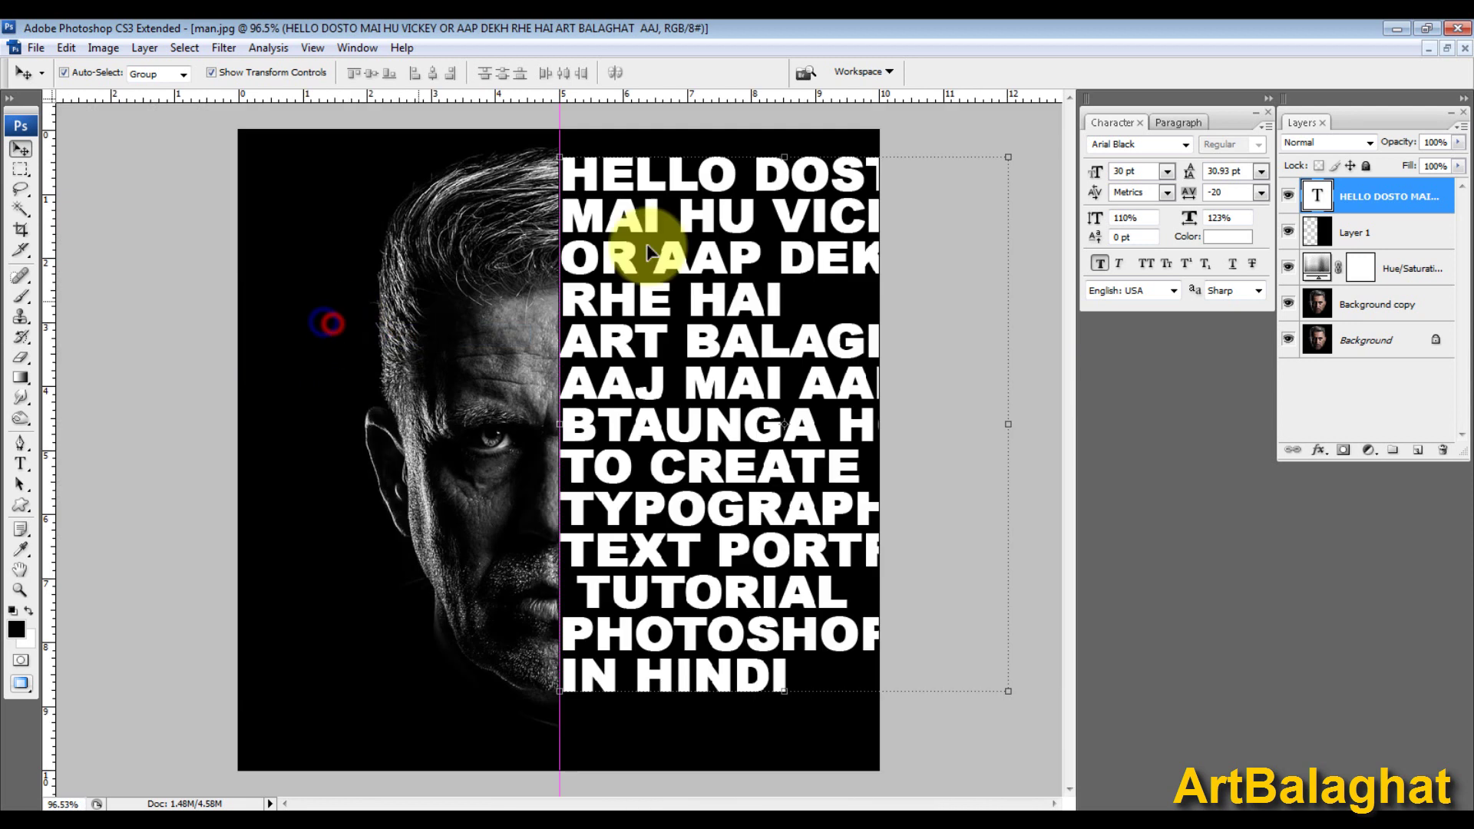
drag(522, 141, 685, 399)
drag(608, 355, 561, 246)
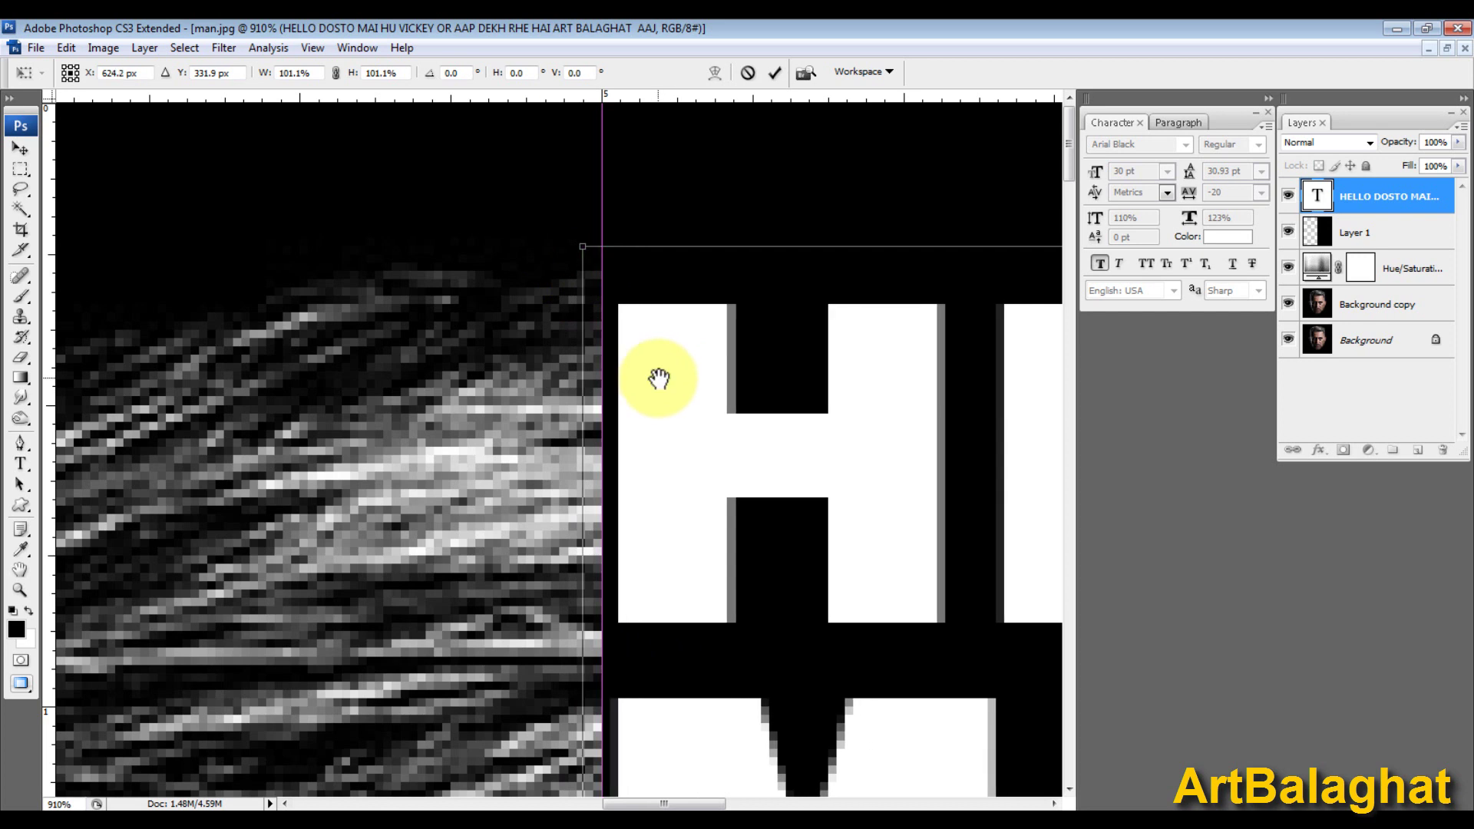
key(ctrl+0)
mouse_move(552, 364)
mouse_down()
mouse_move(592, 459)
mouse_move(584, 413)
mouse_up()
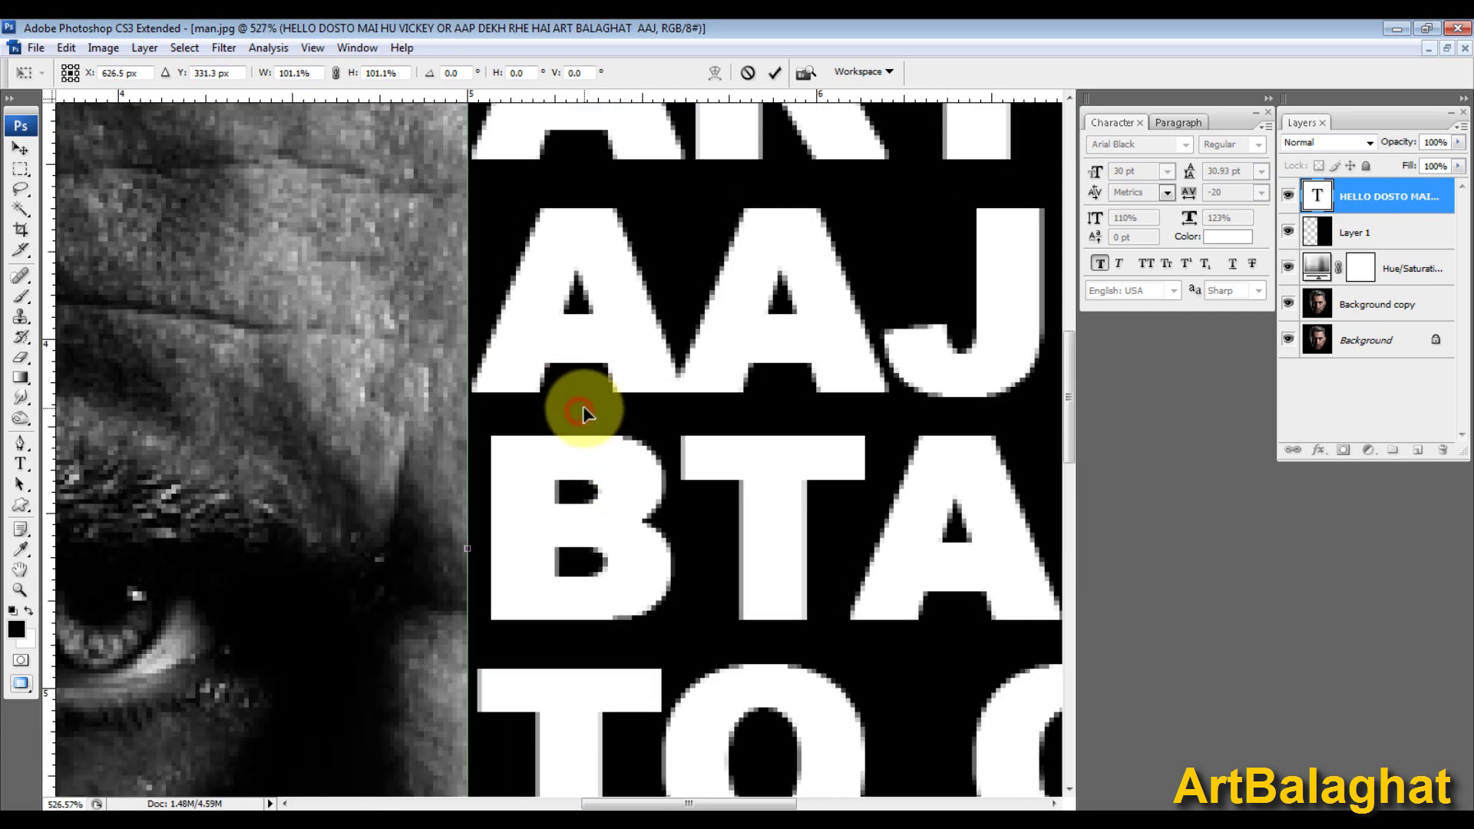
key(Return)
key(ctrl+0)
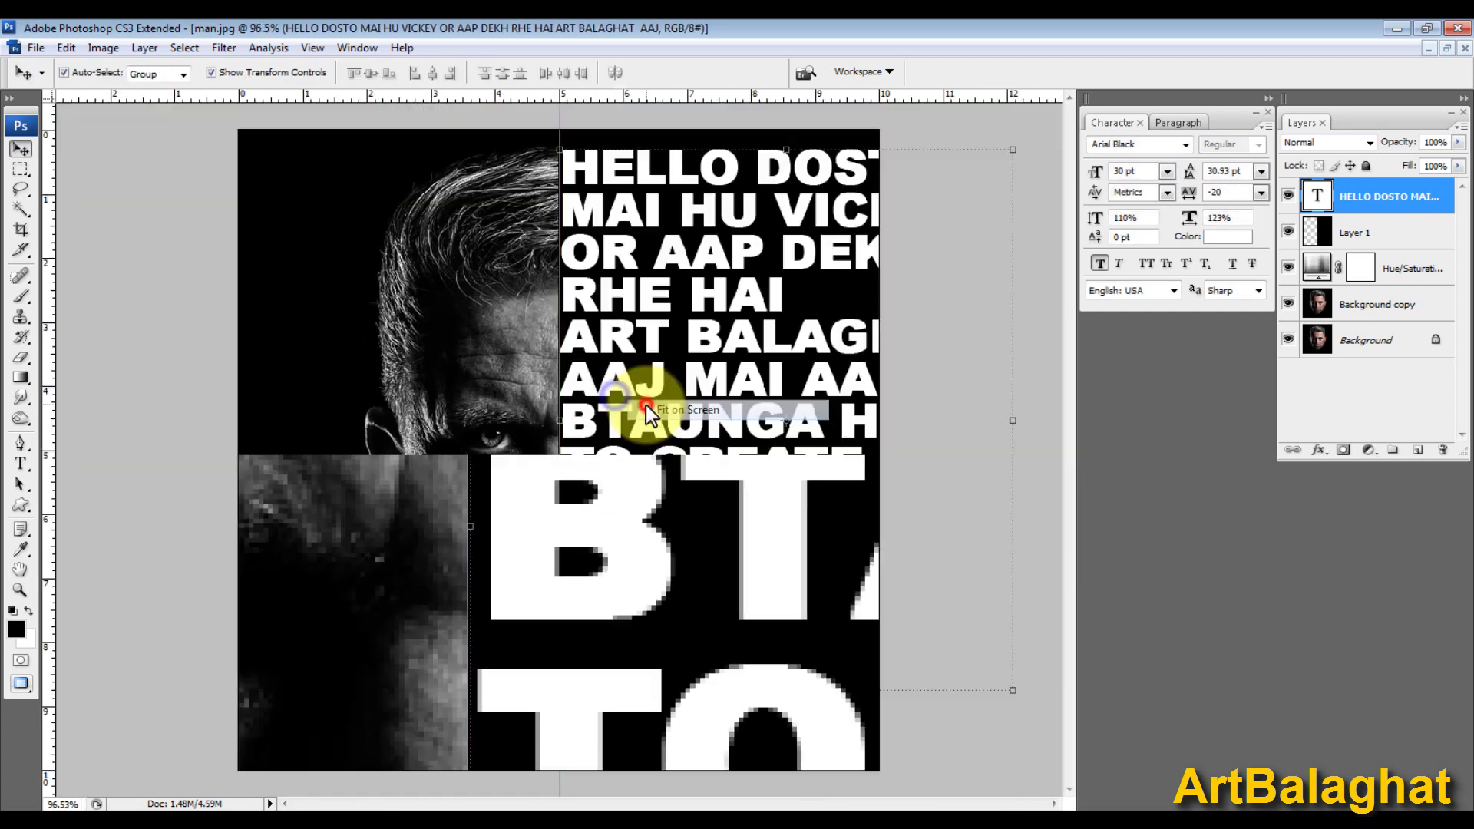
Step: Remove the extra space before TUTORIAL and close the Character panel
click(837, 260)
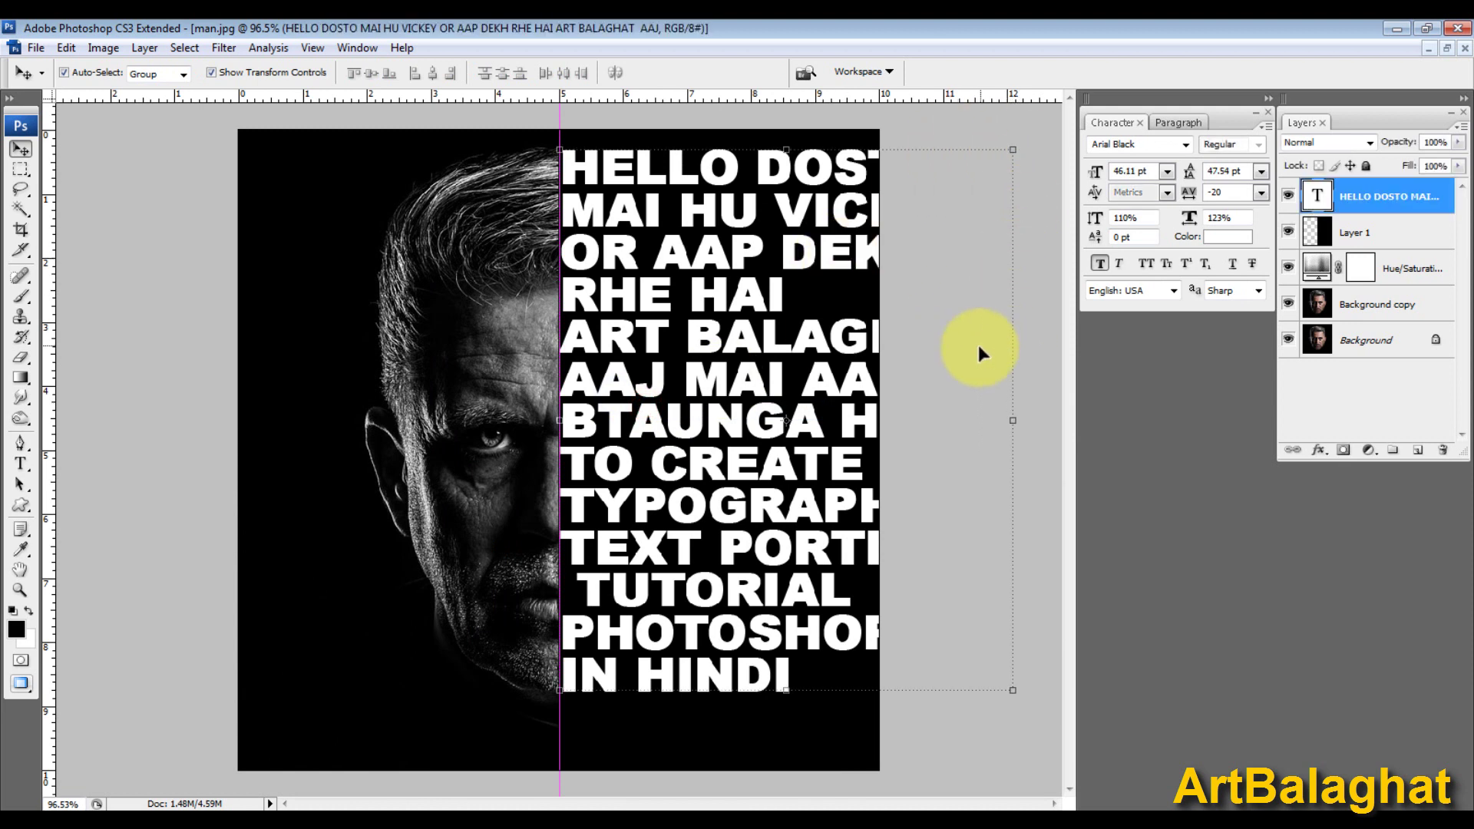
key(t)
click(594, 607)
key(BackSpace)
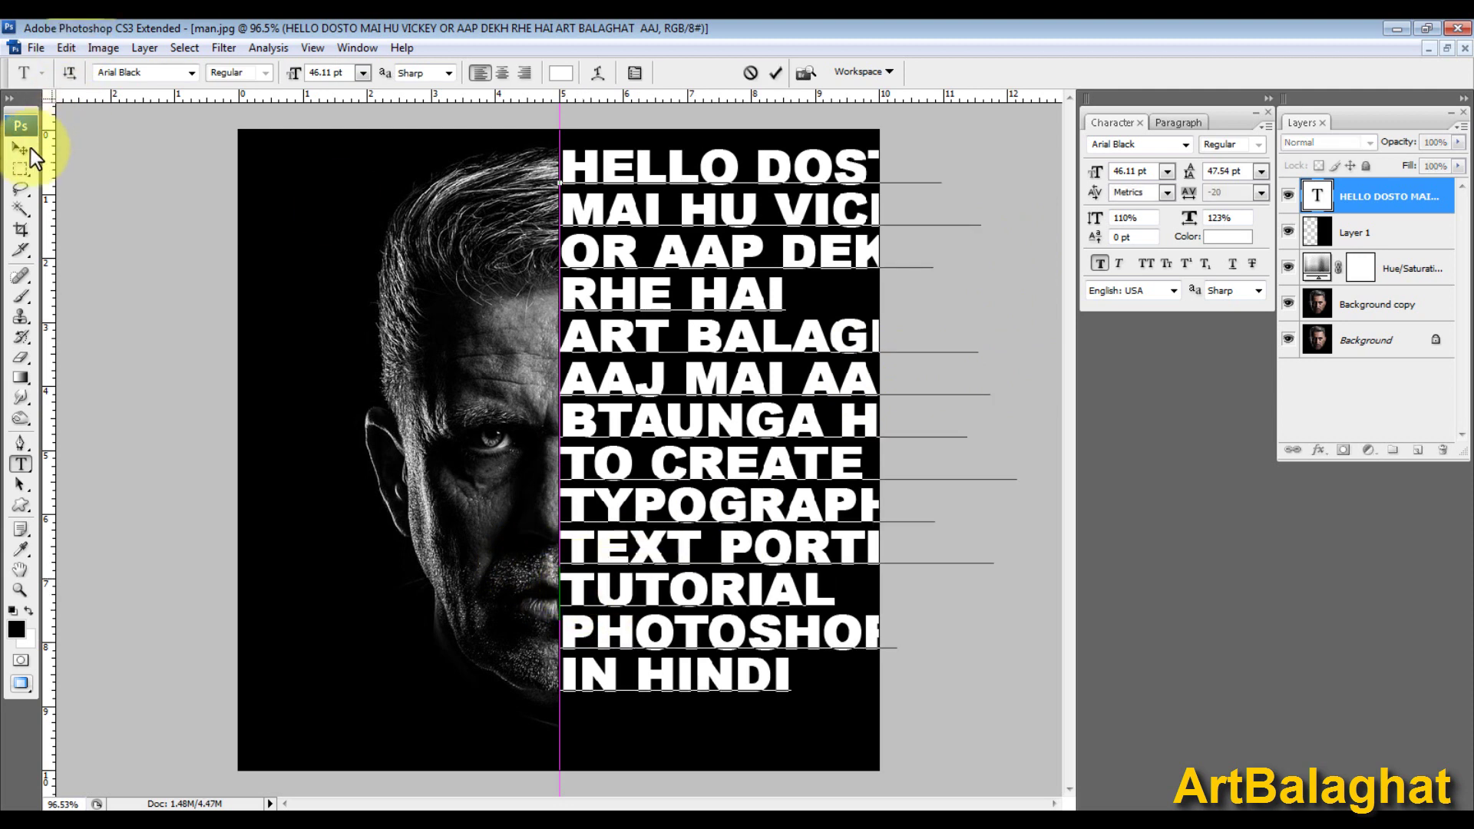
click(27, 148)
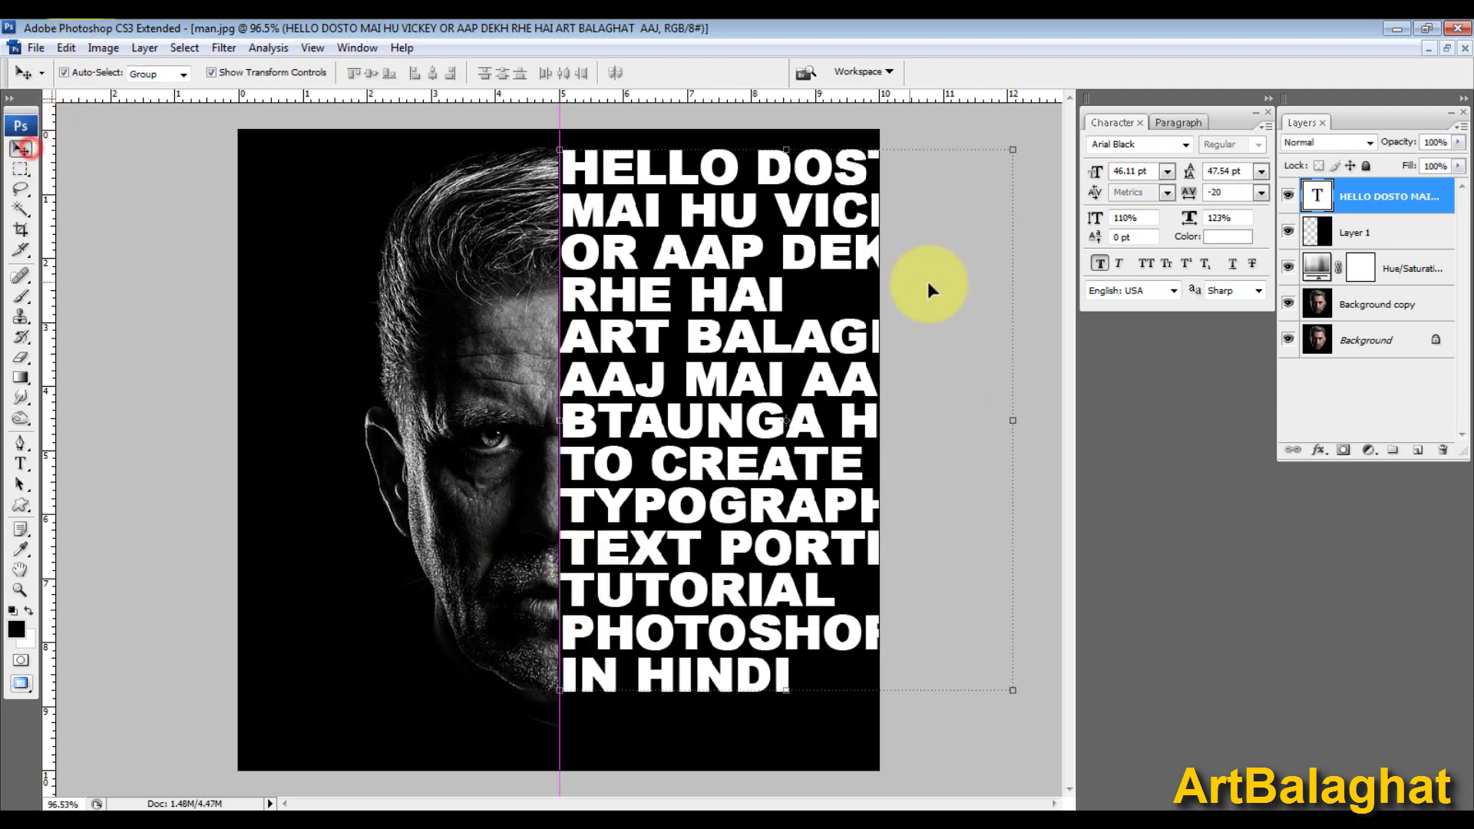
click(1268, 112)
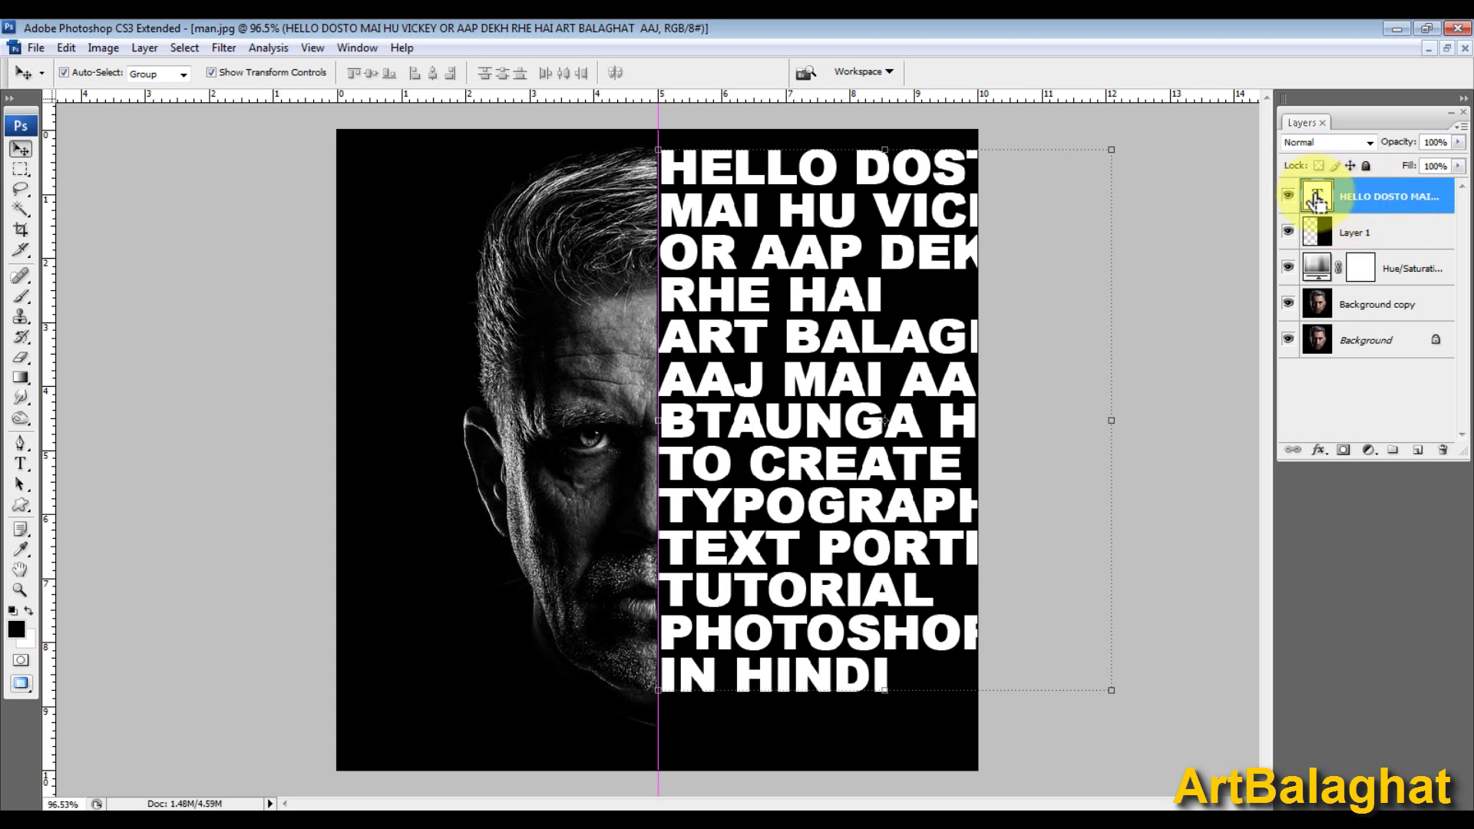
ctrl+click(1316, 198)
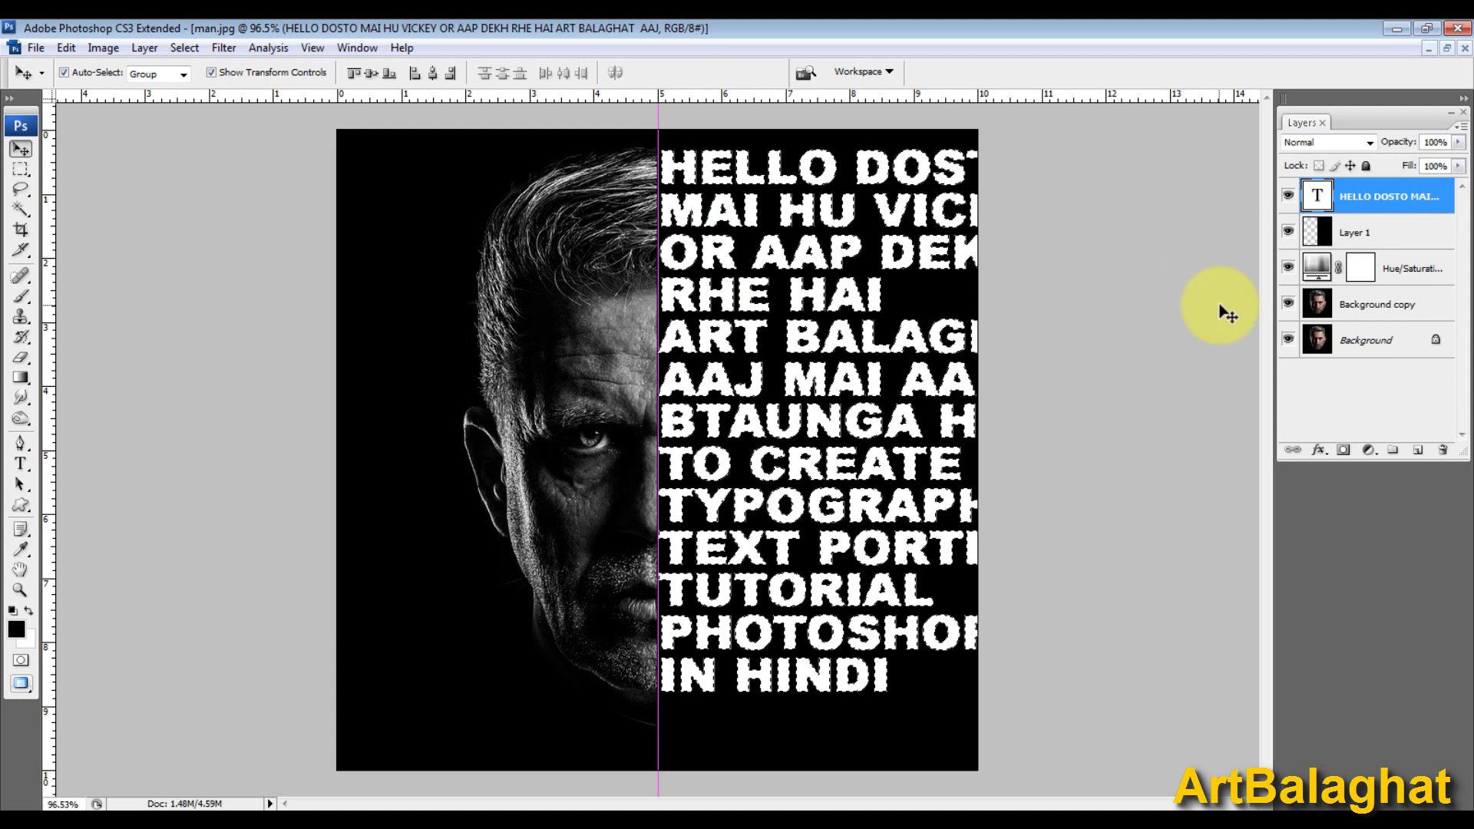
drag(1386, 193, 1444, 453)
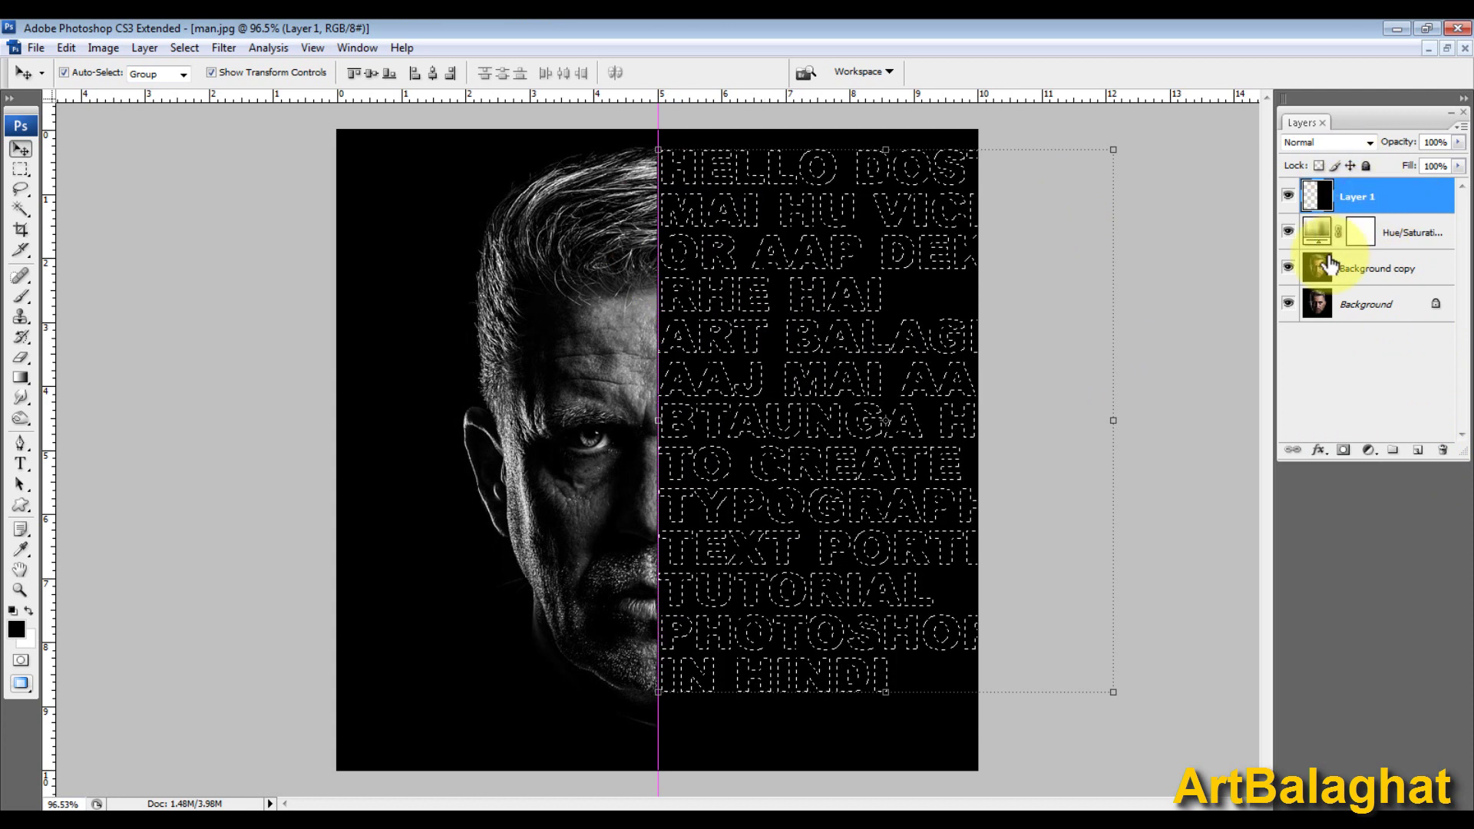
click(66, 48)
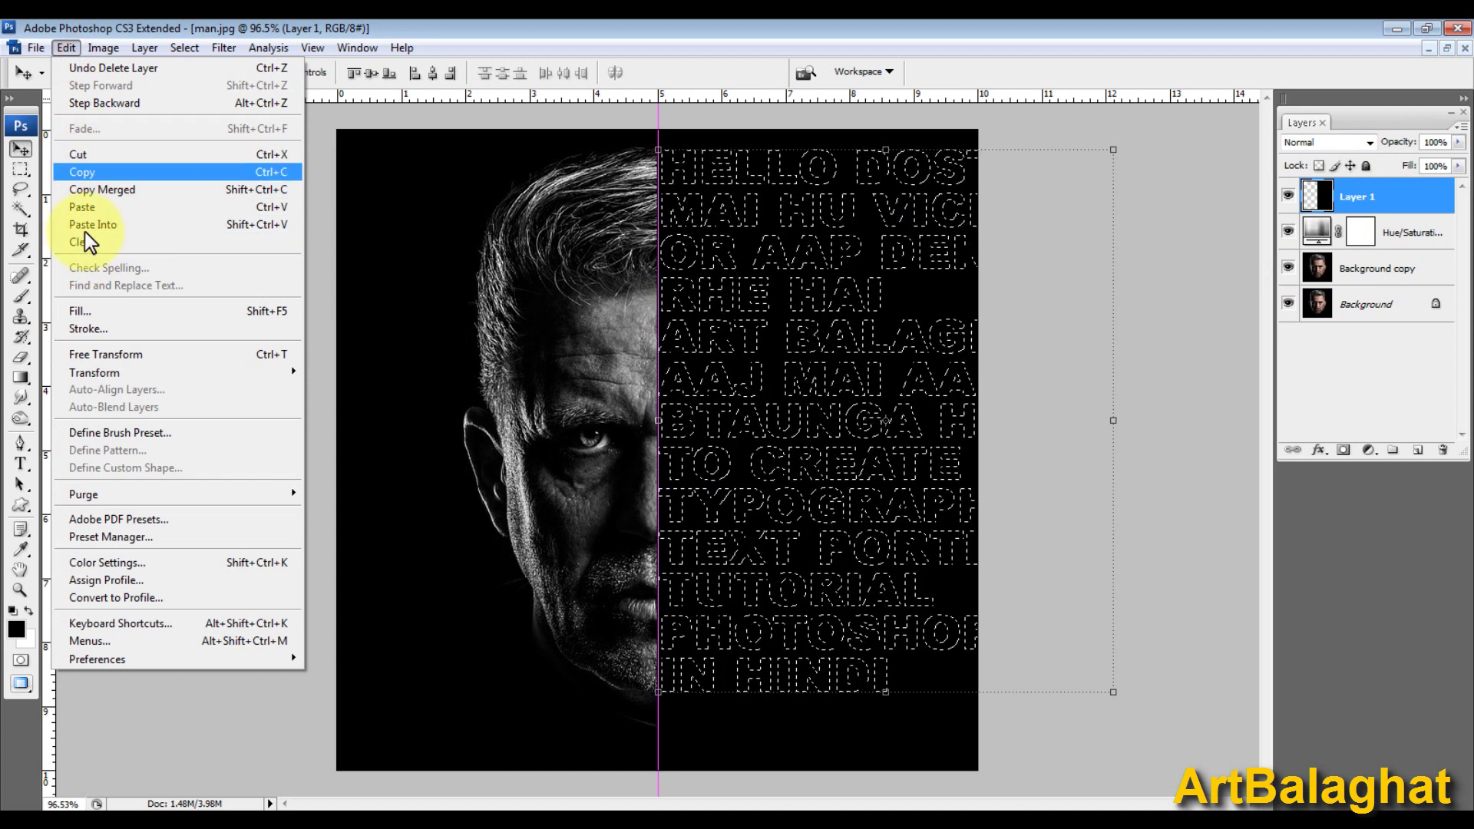
click(107, 245)
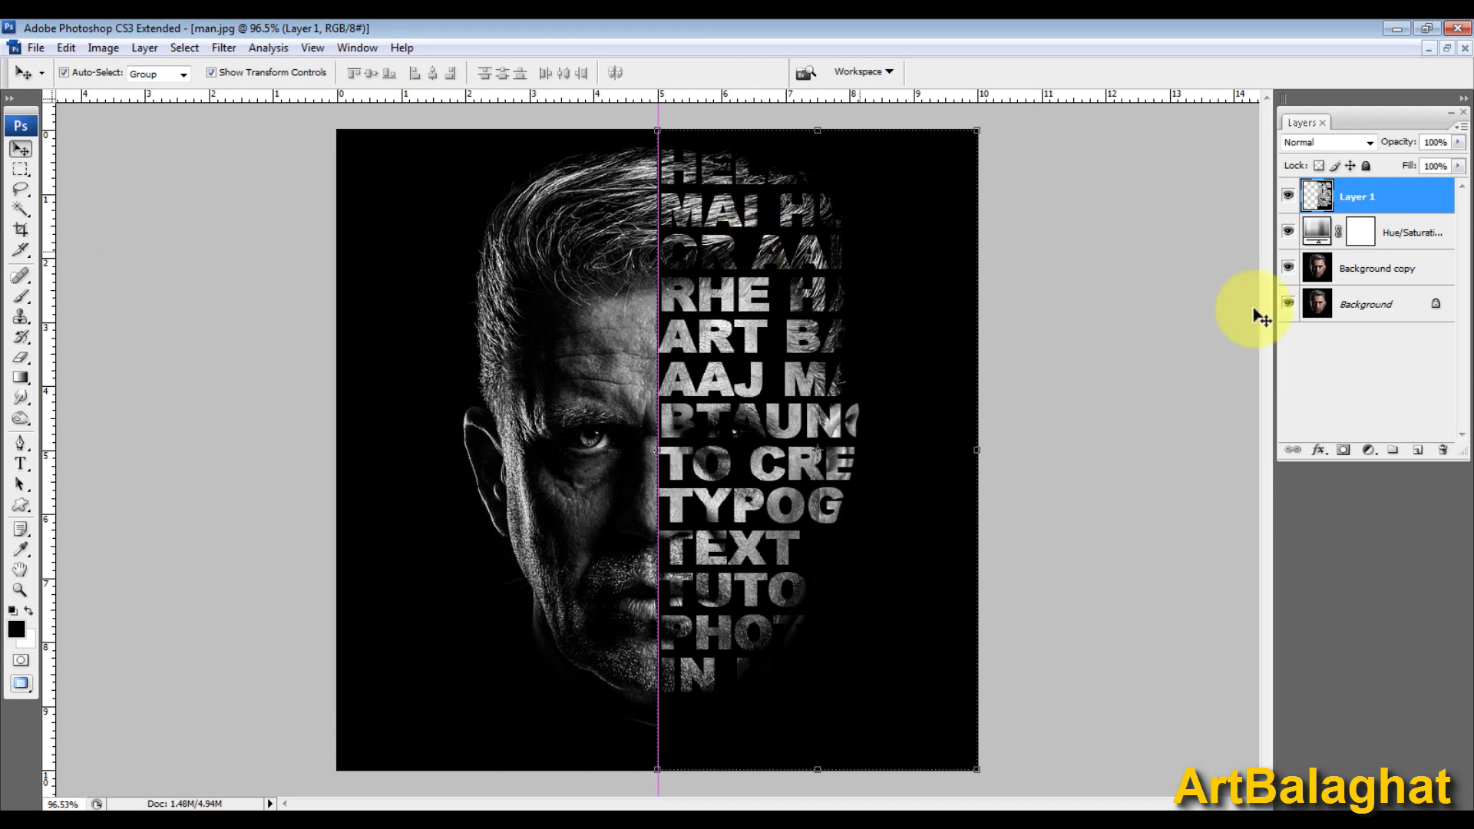
key(ctrl+z)
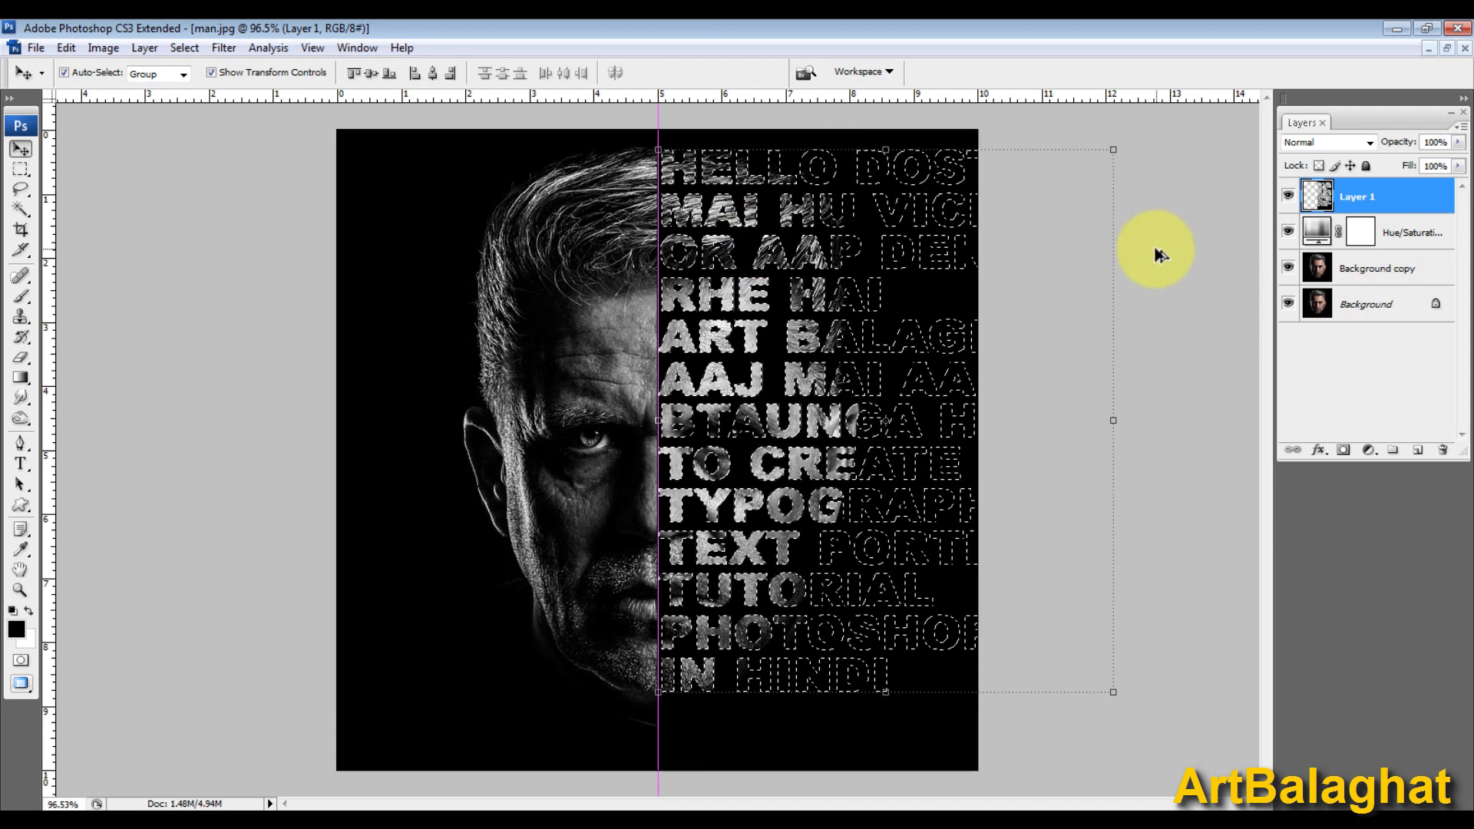
key(ctrl+z)
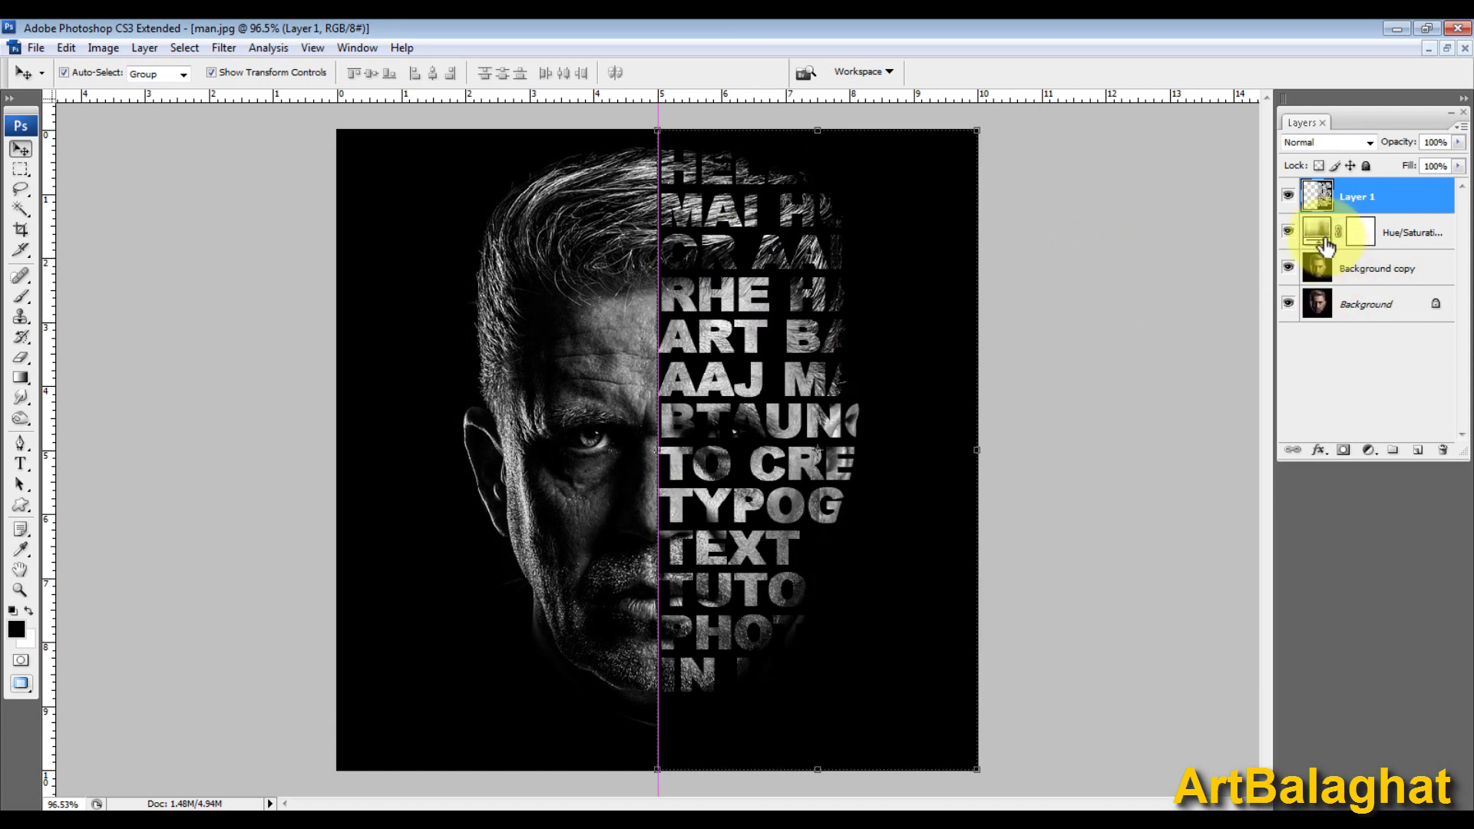
key(ctrl+alt+z)
key(ctrl+alt+z)
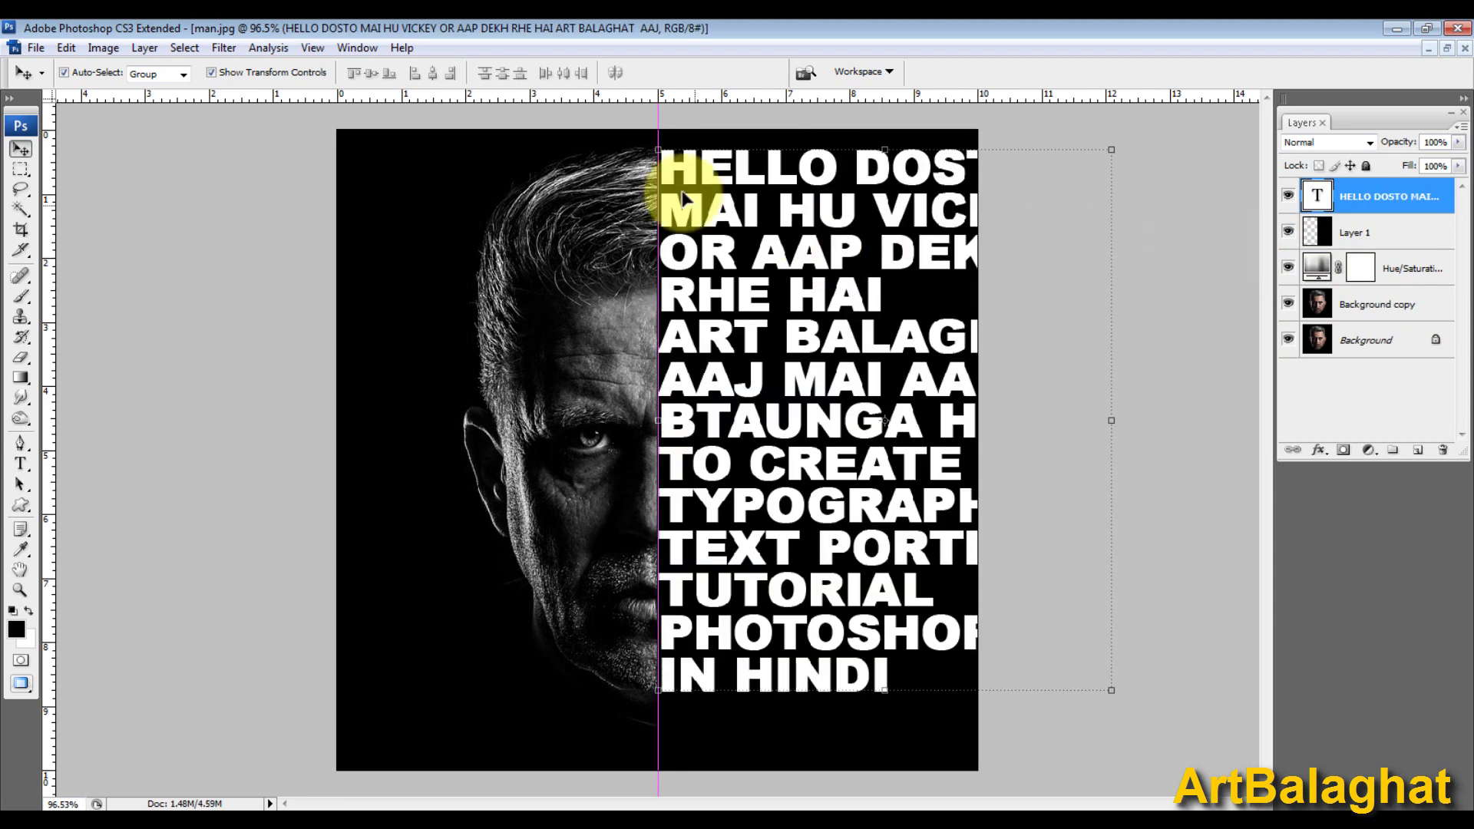
Step: Shrink the text block to about 89% width and nudge it into position
drag(693, 175, 693, 181)
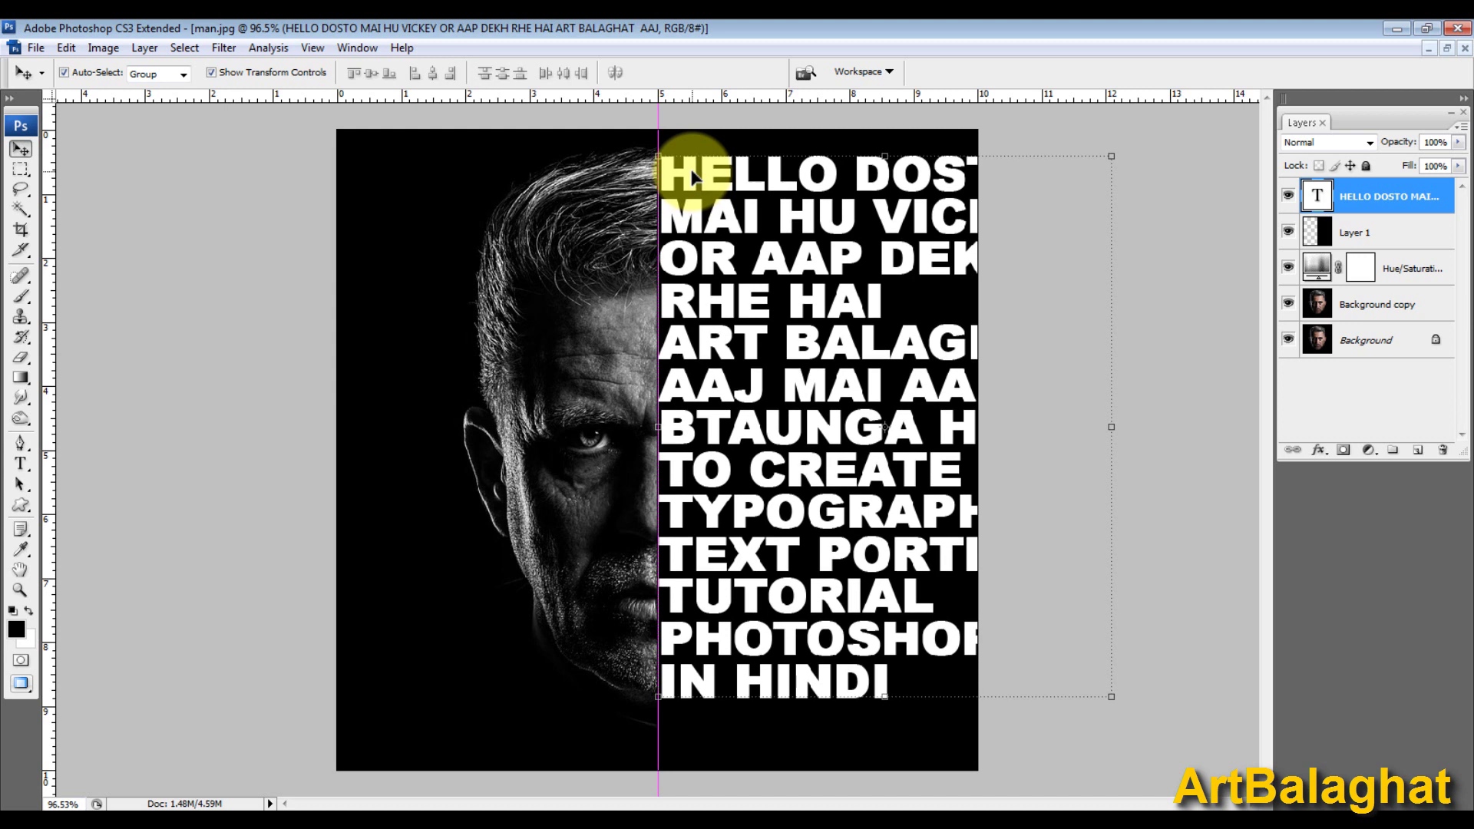
click(1119, 705)
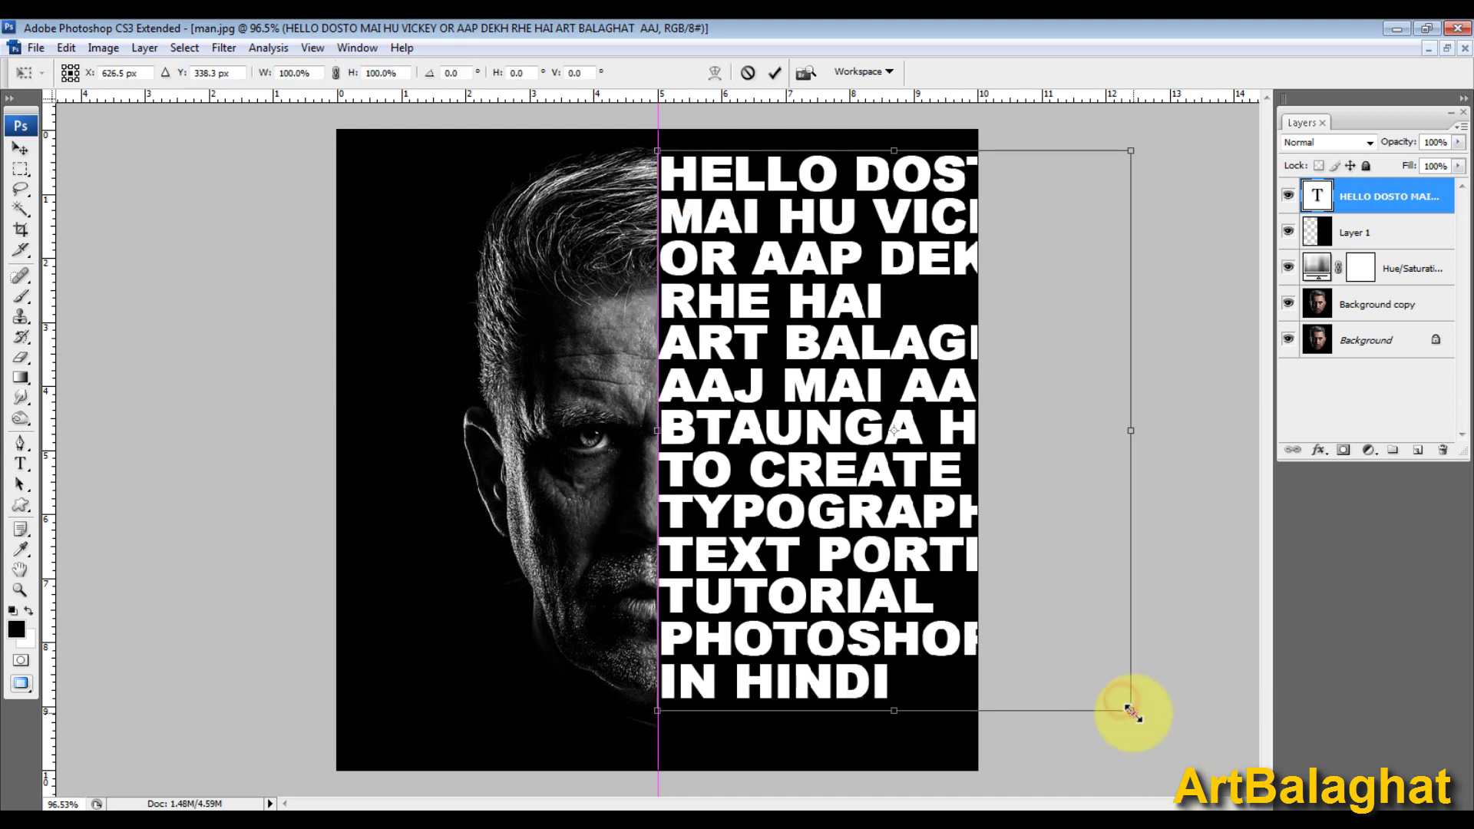
drag(1131, 710, 1090, 698)
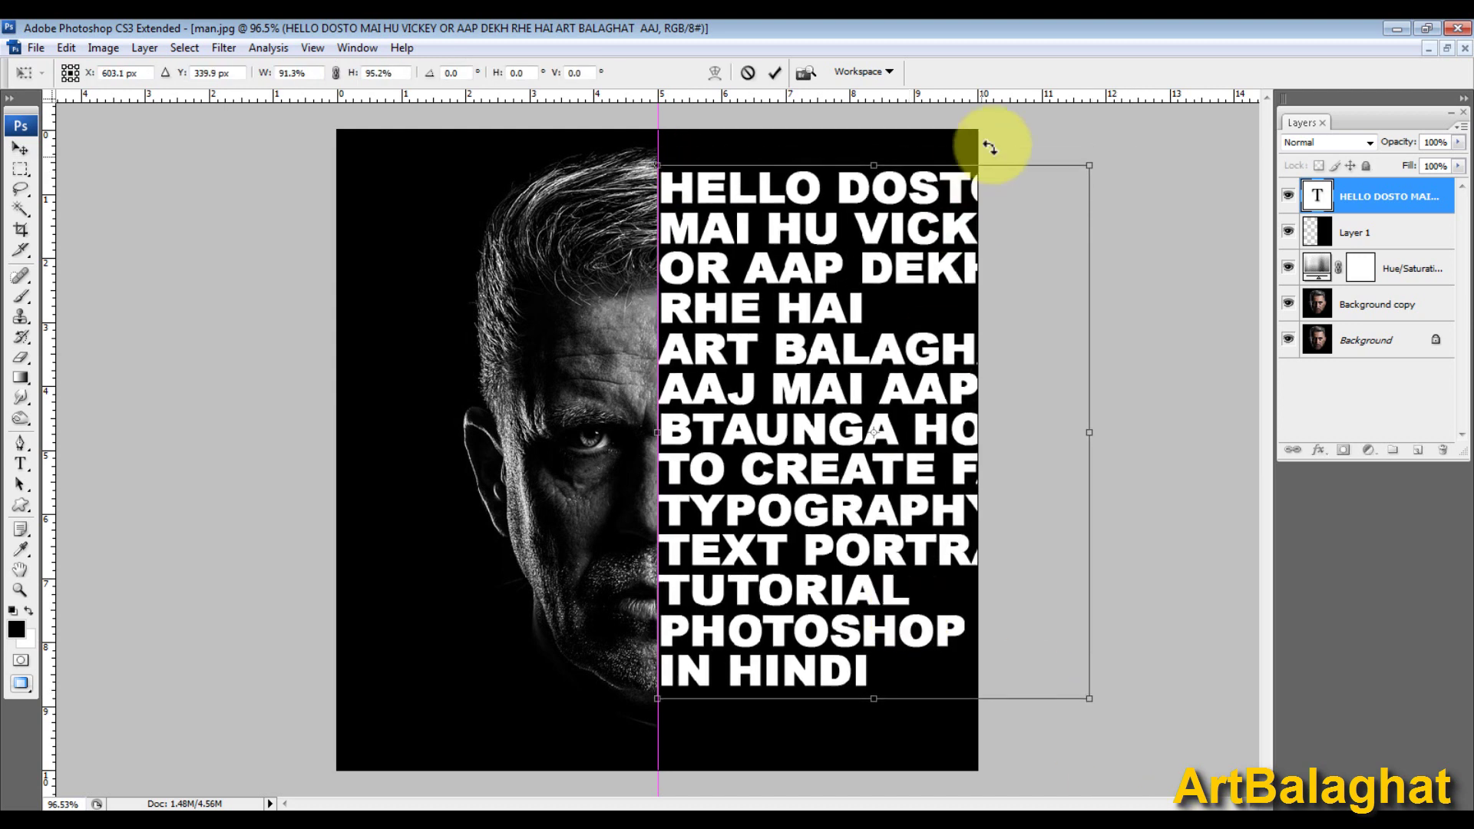
drag(1090, 165, 1080, 146)
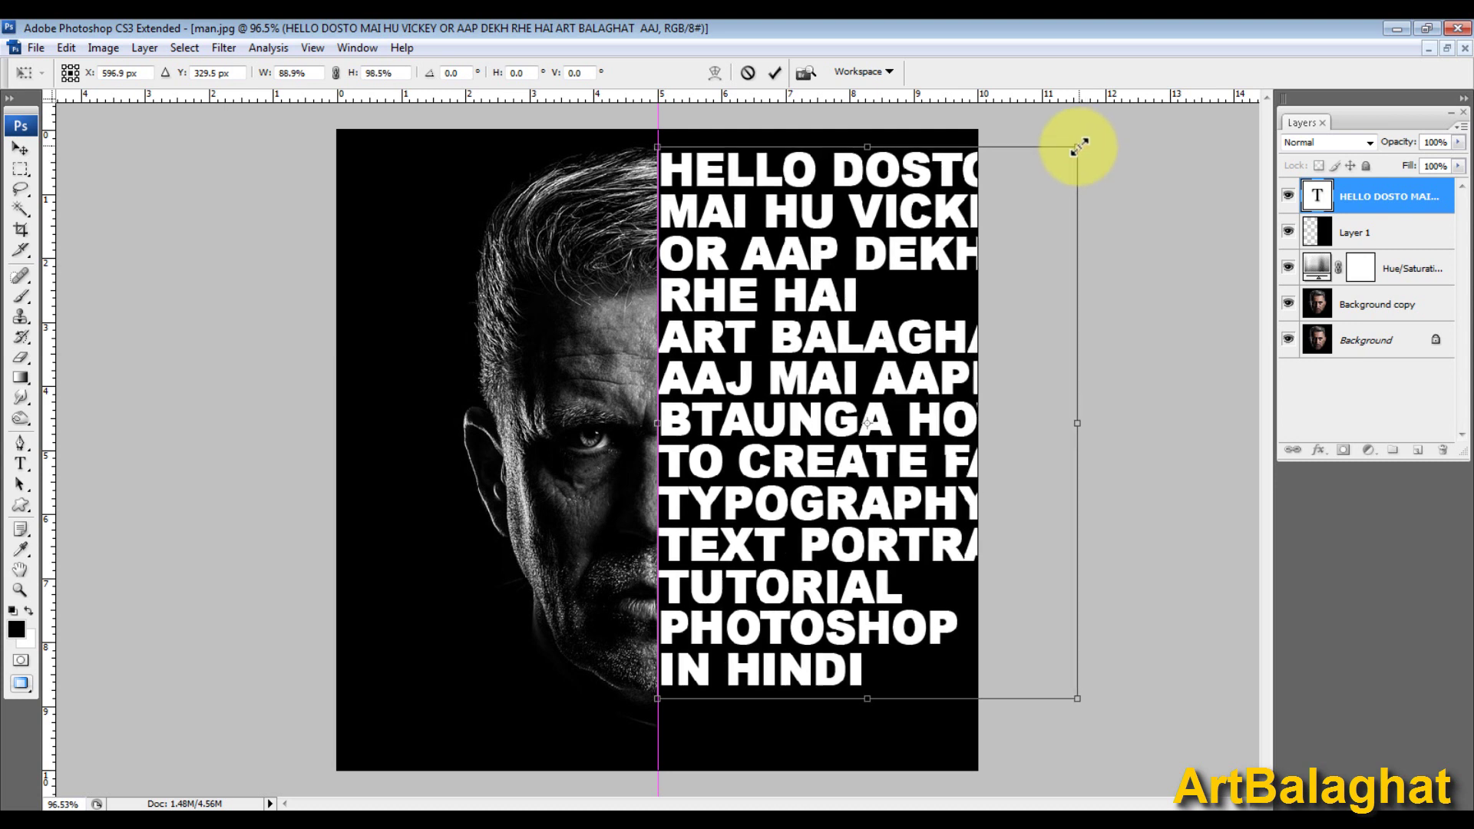
double_click(927, 321)
drag(912, 358, 912, 360)
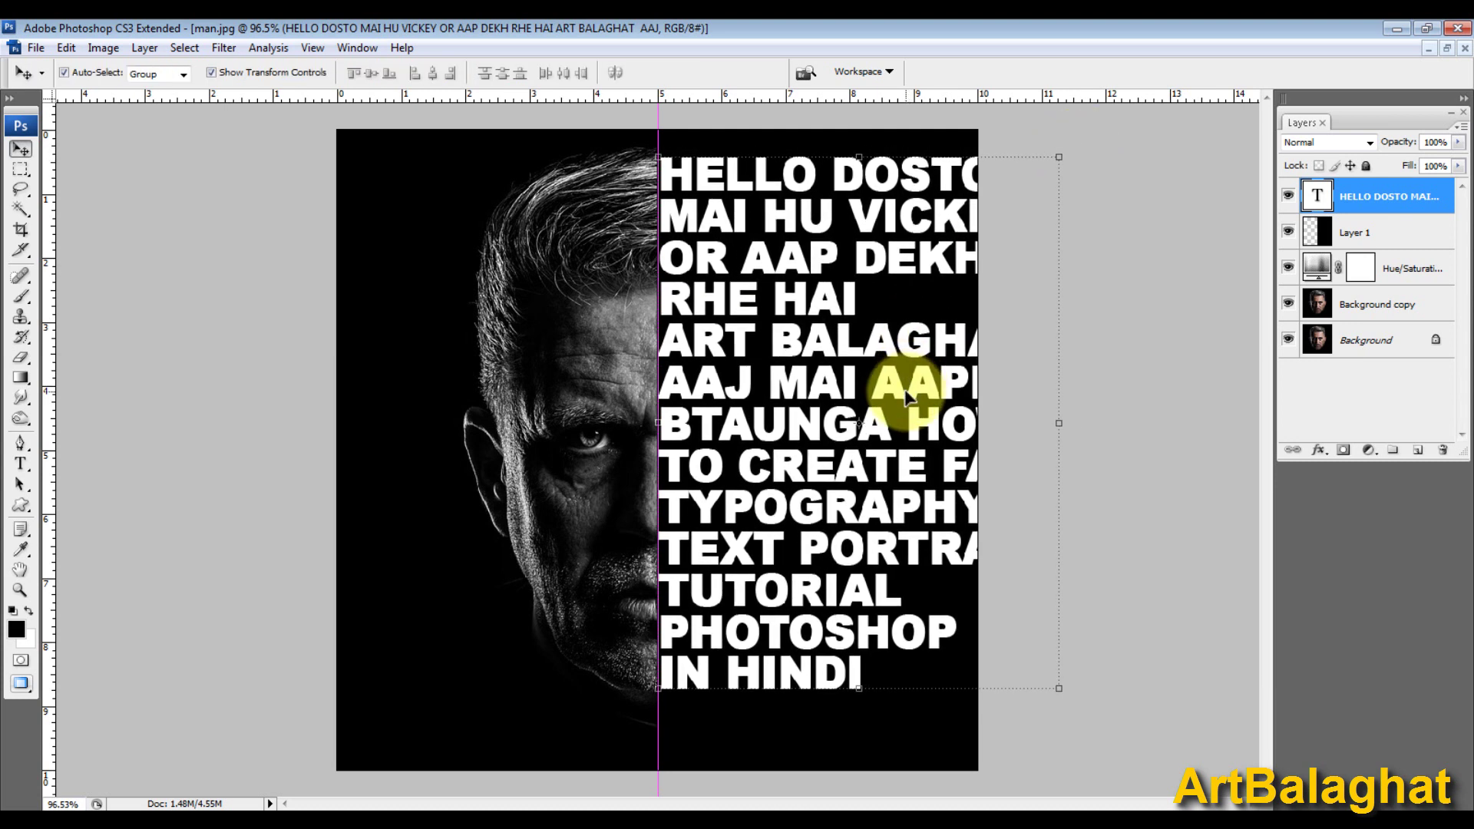
click(881, 257)
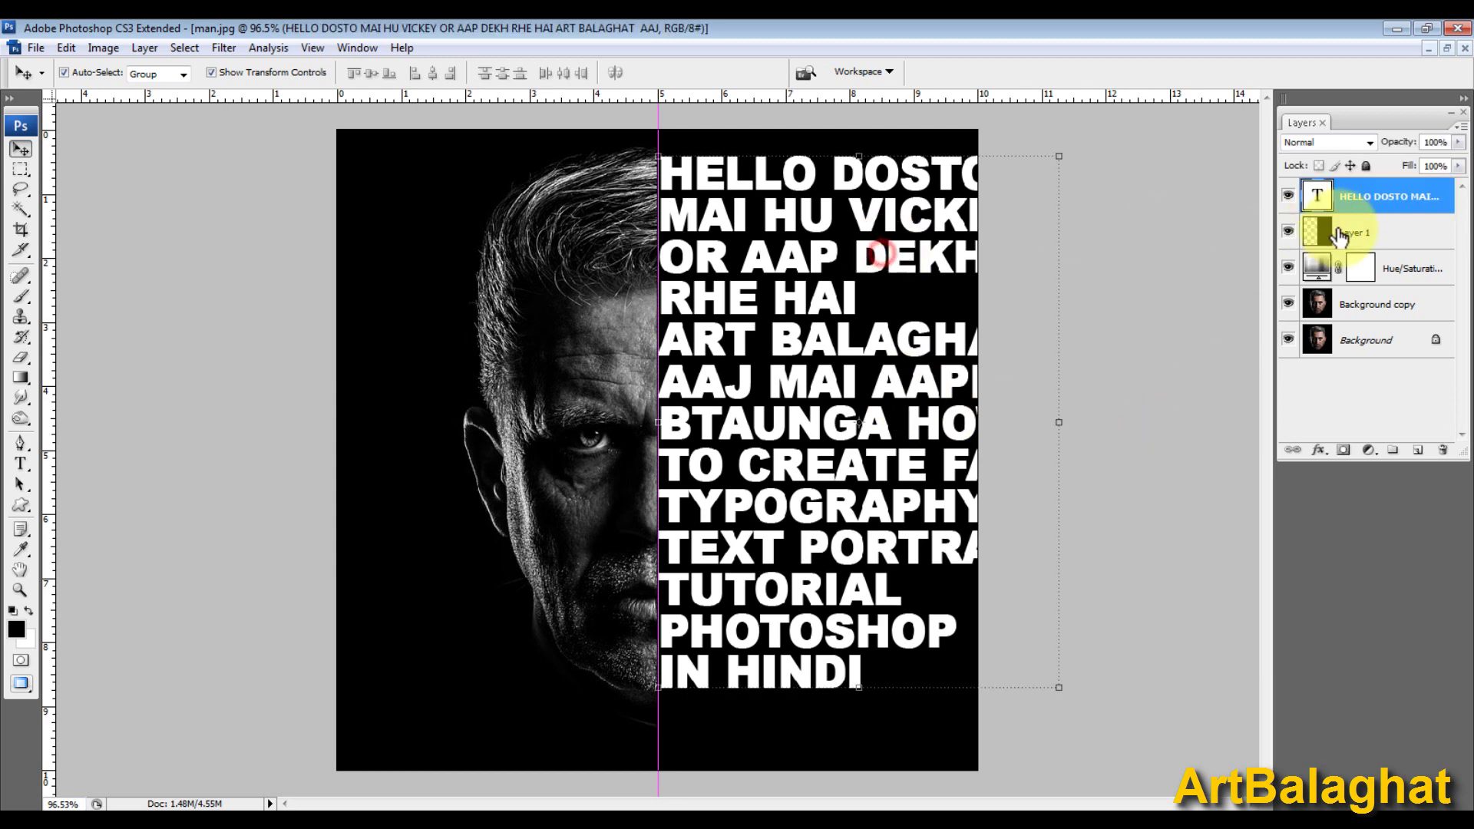
Step: Clear black Layer 1 inside the text's letter selection, hiding the text layer
ctrl+click(1317, 201)
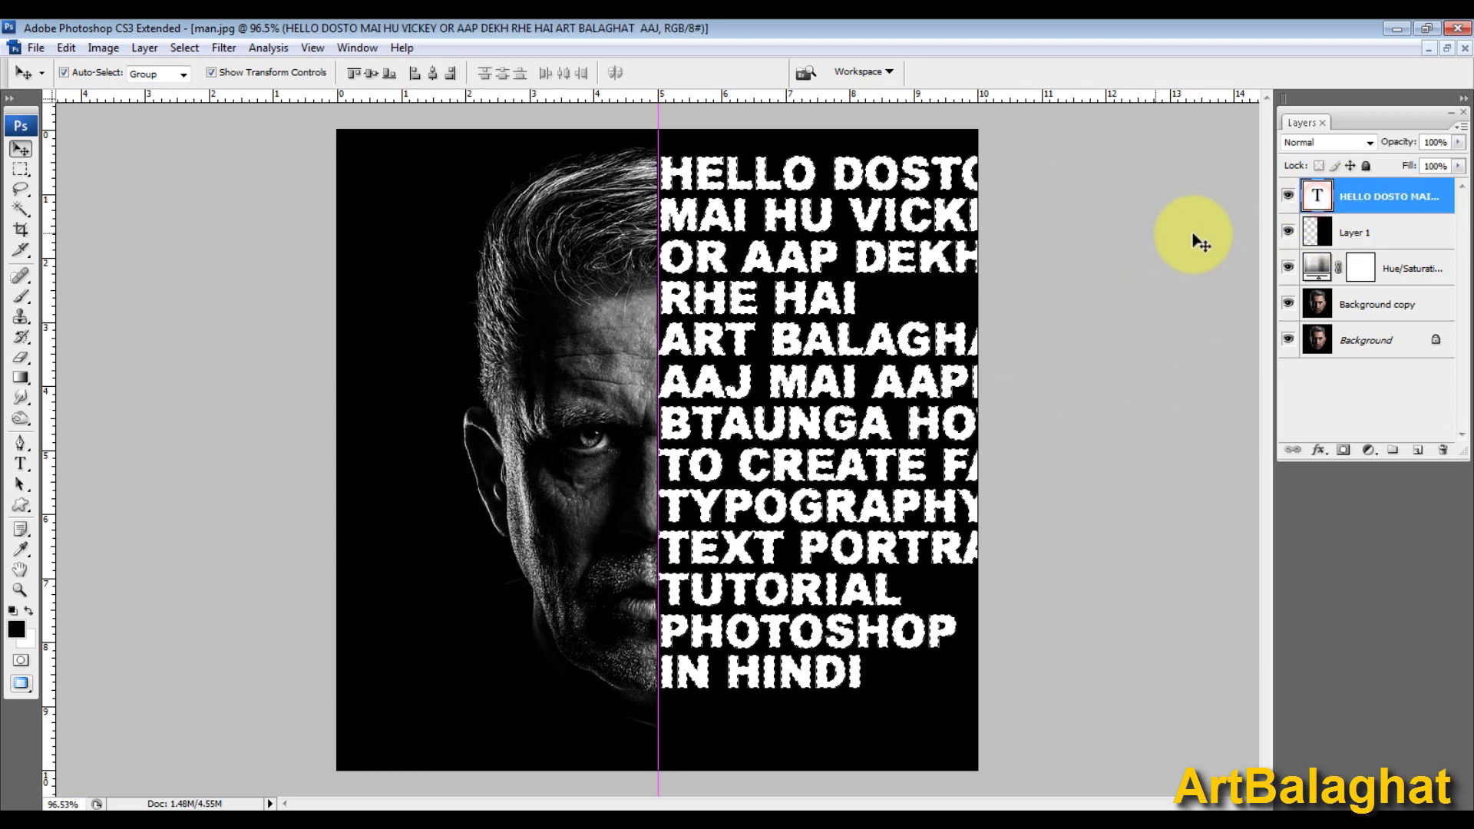
click(1288, 196)
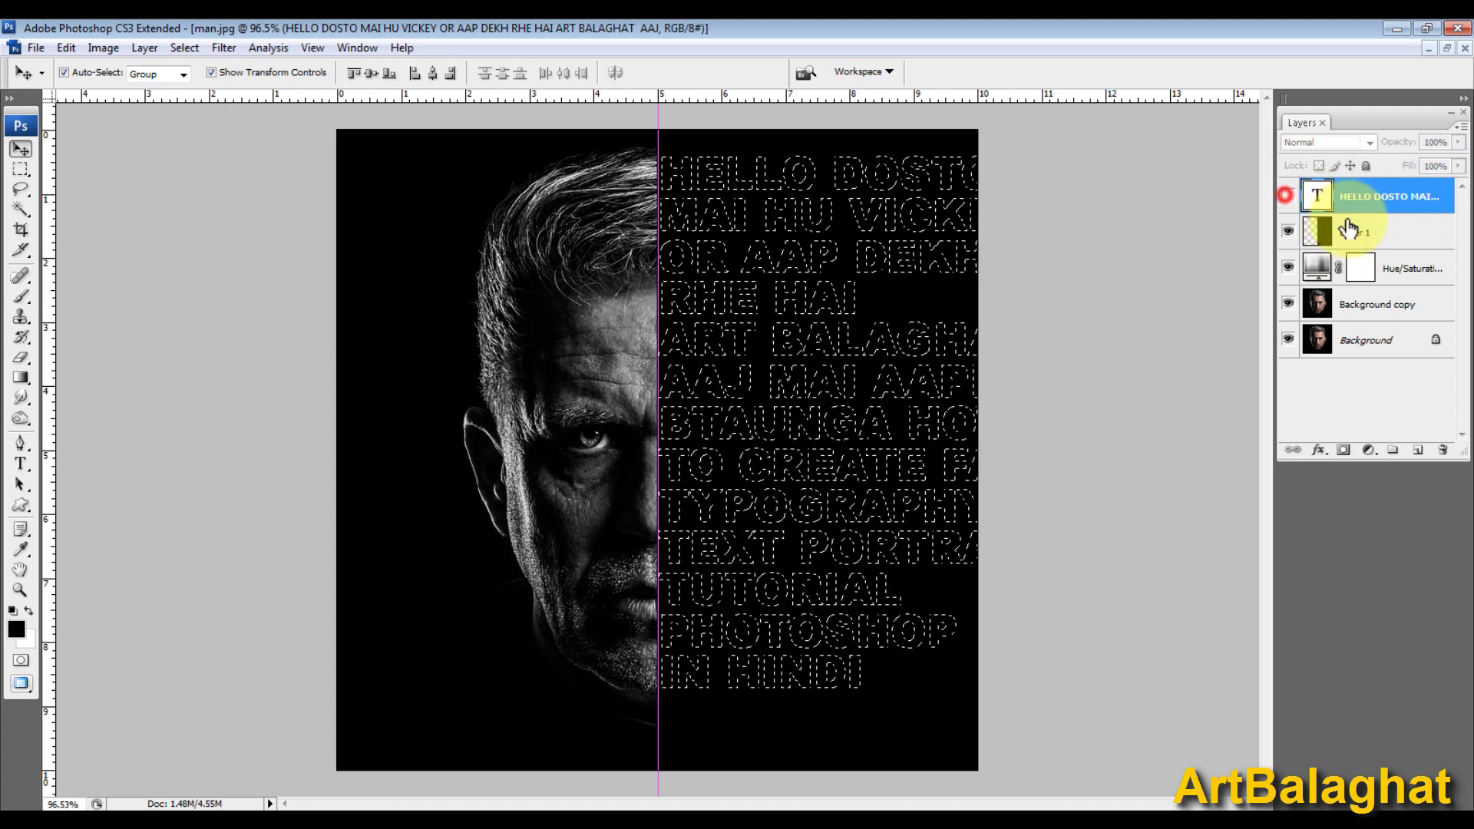
click(1357, 232)
click(66, 48)
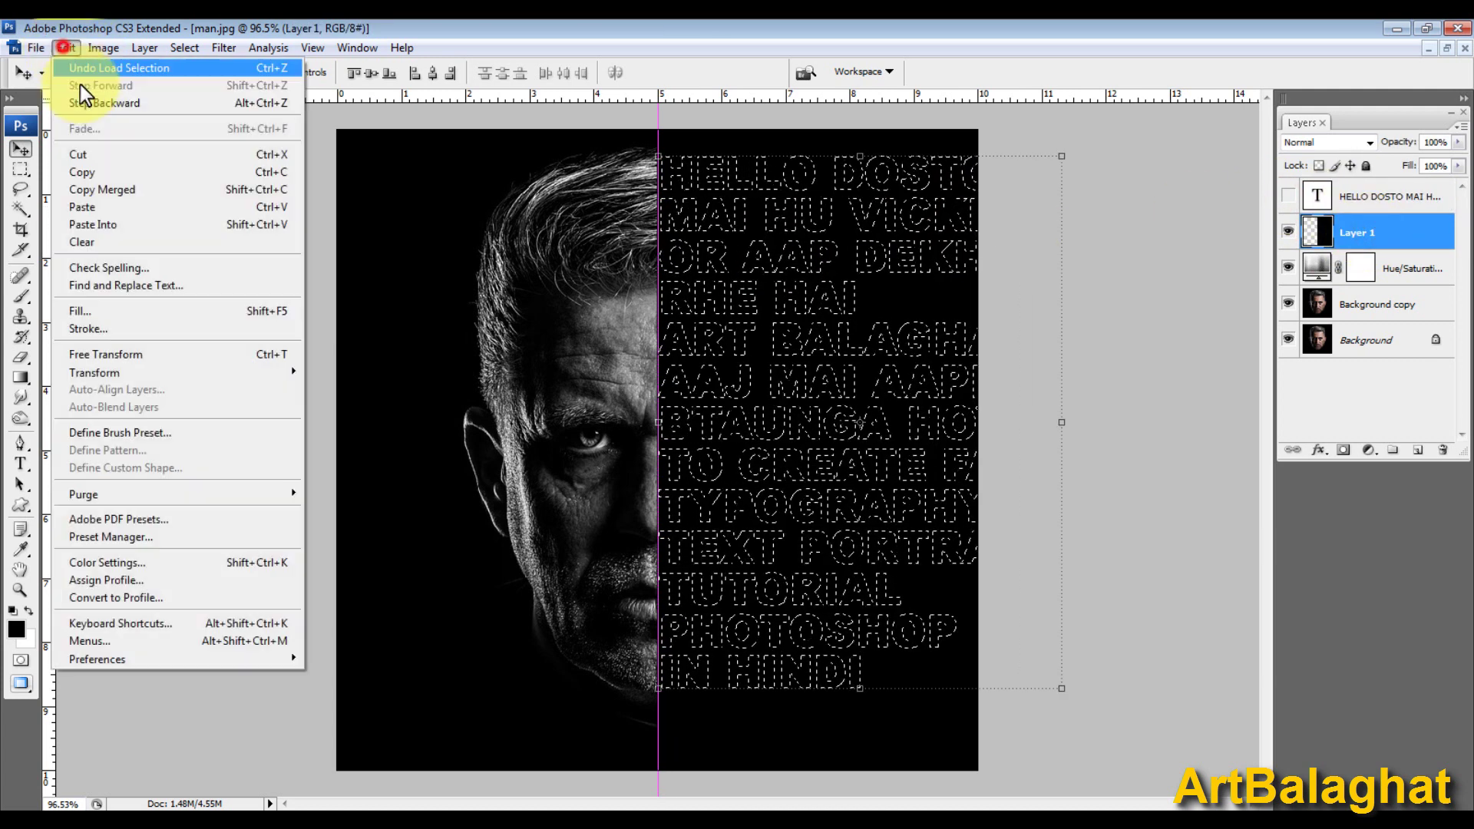
click(85, 151)
Step: Fit the image on screen and select the Hue/Saturation adjustment layer
ctrl+click(527, 187)
right_click(764, 330)
click(777, 336)
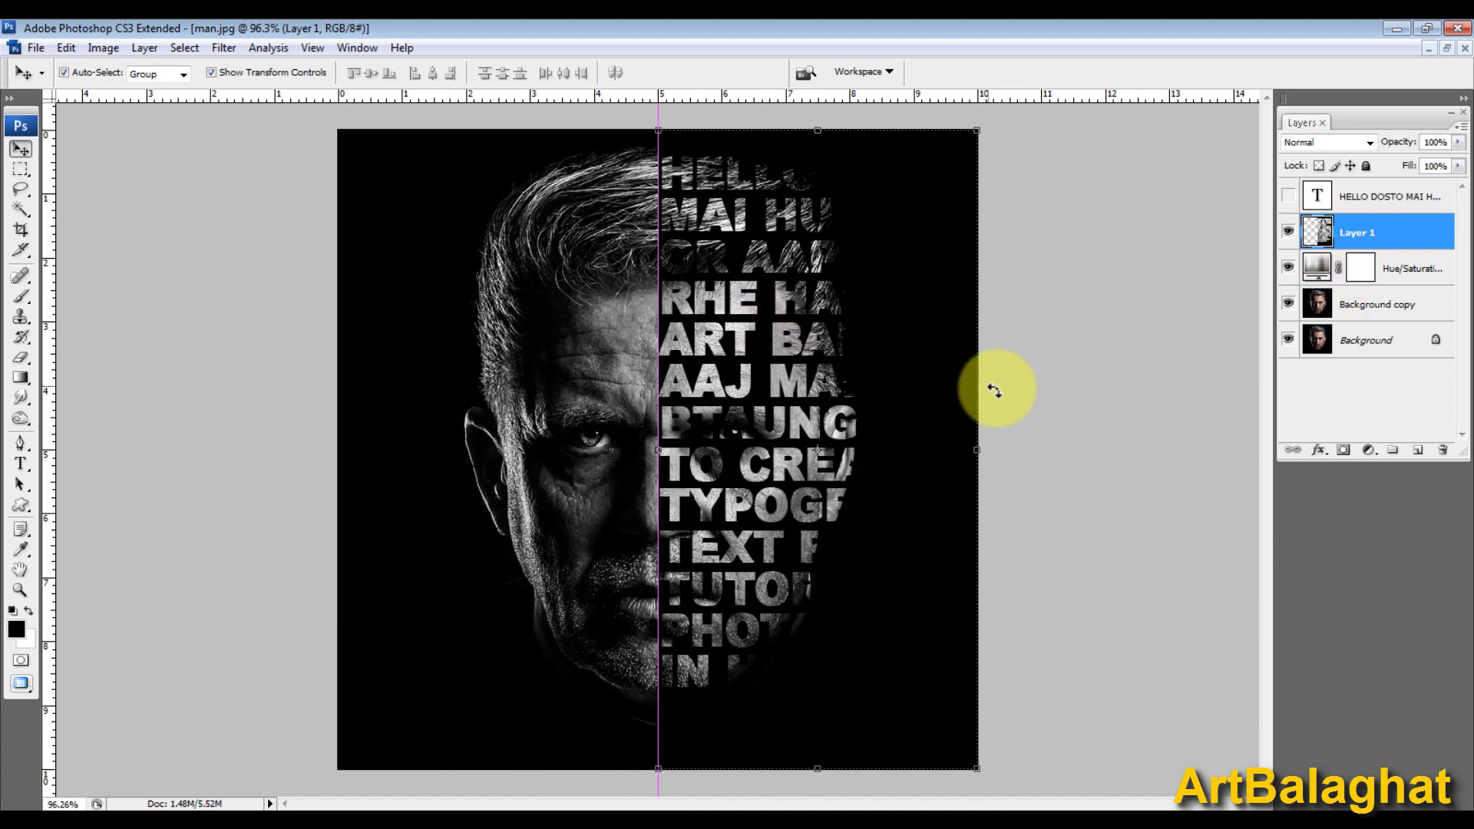
drag(625, 236, 527, 214)
key(ctrl+z)
click(566, 274)
right_click(565, 275)
click(644, 189)
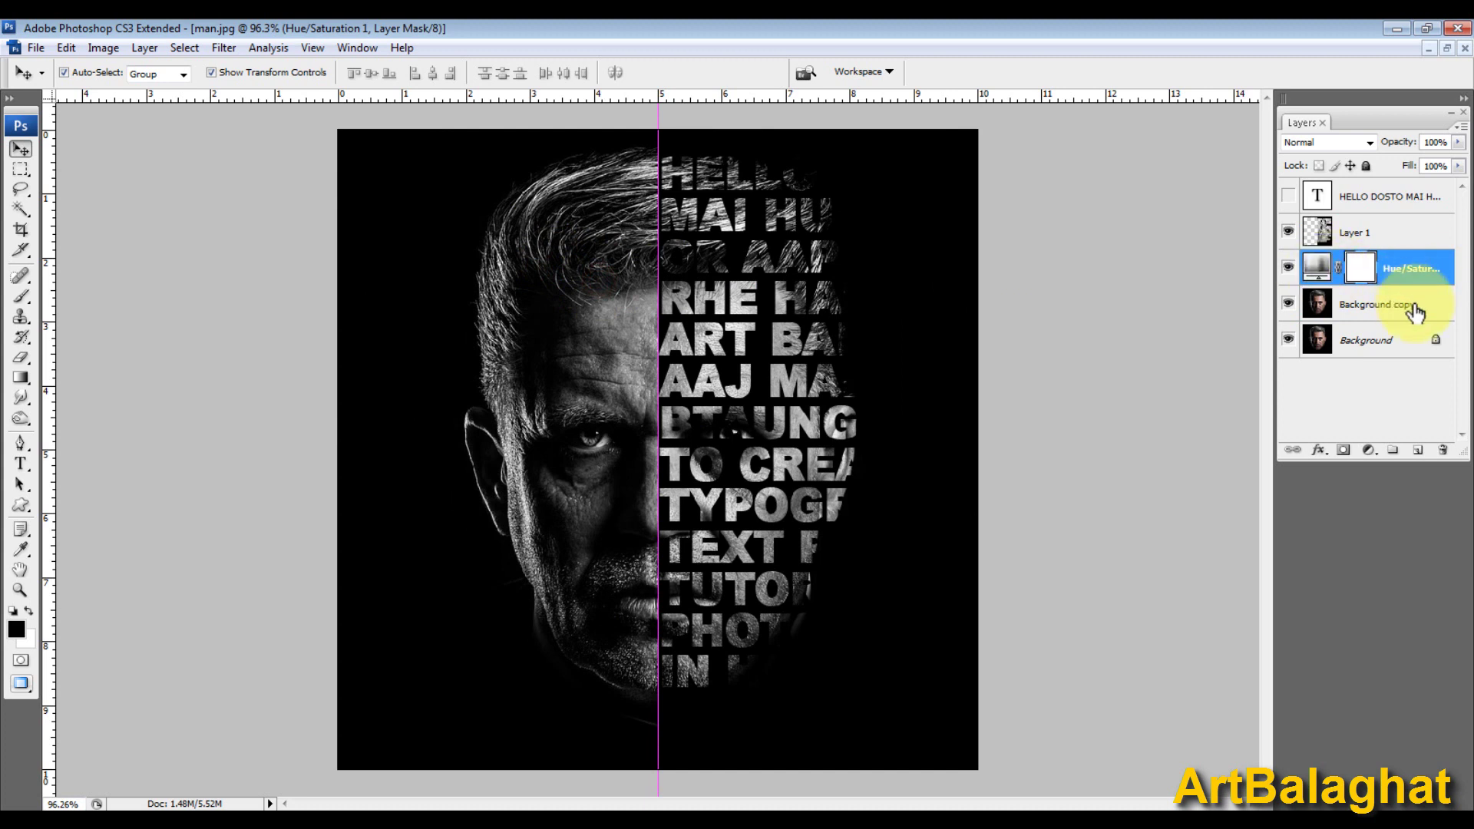
Step: Merge Hue/Saturation 1 with Background copy and check the resulting grayscale face layer
shift+click(1429, 301)
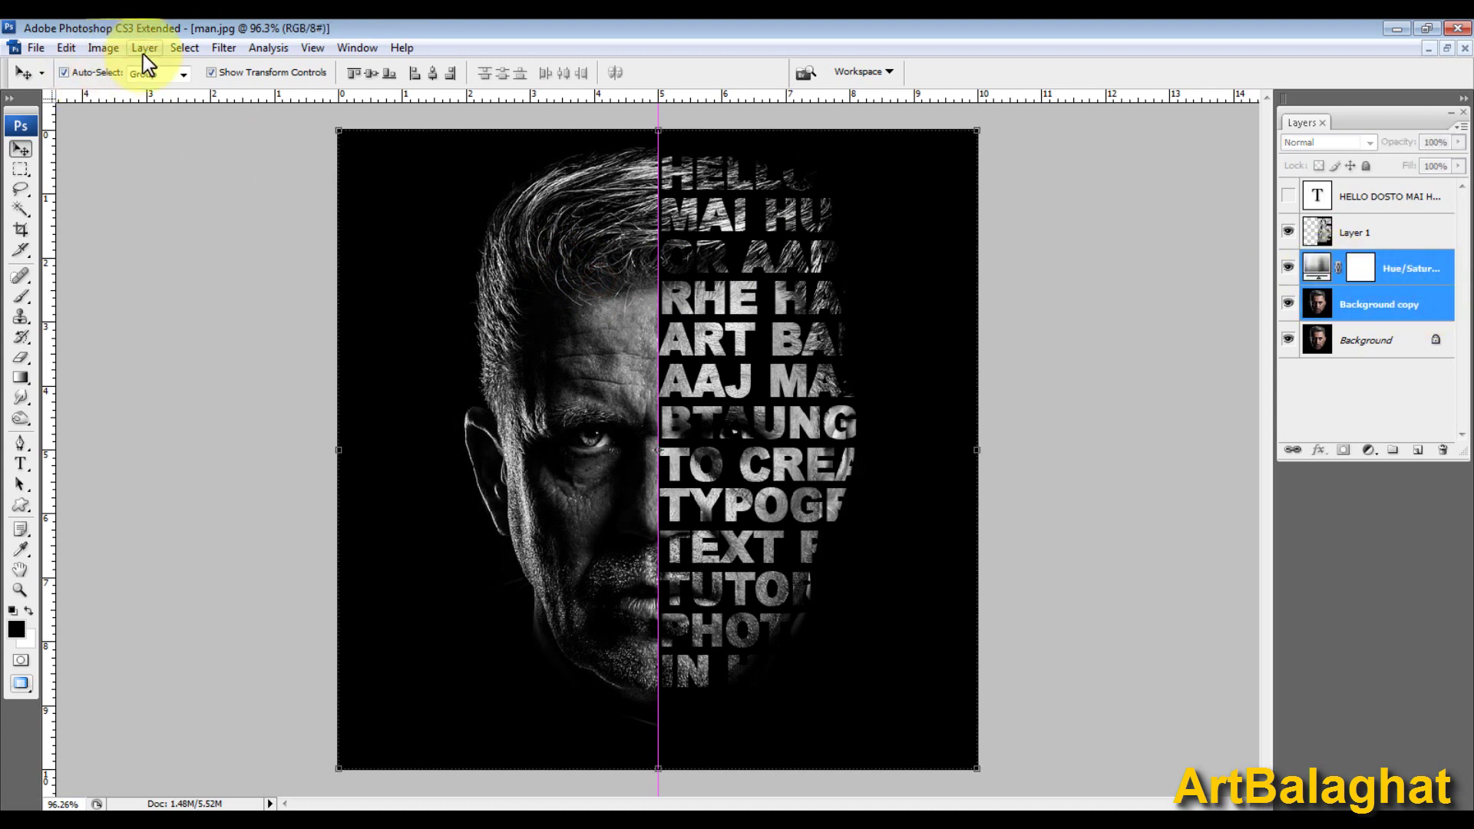
click(144, 47)
click(282, 650)
drag(586, 323, 360, 457)
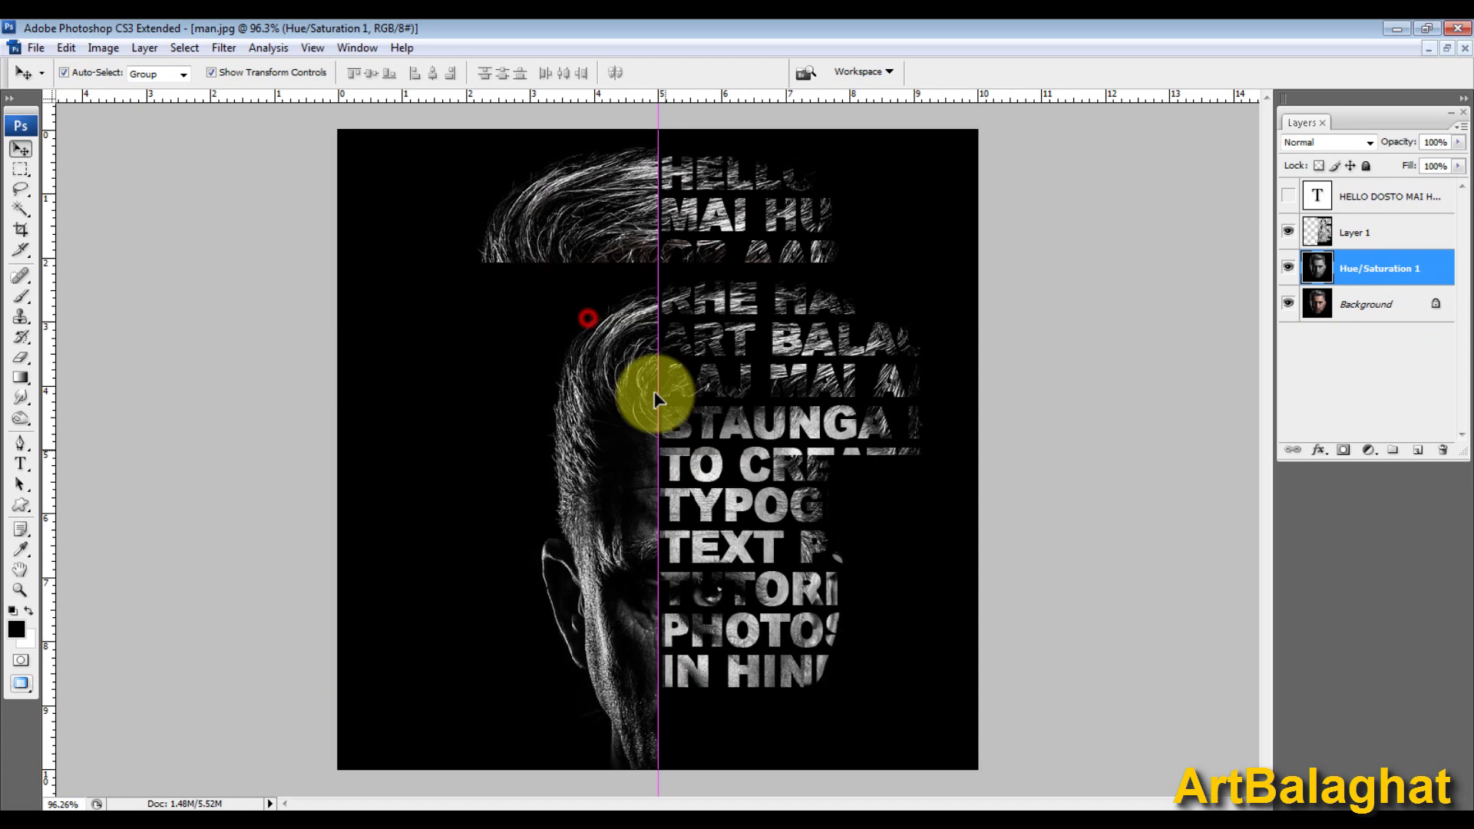
key(ctrl+z)
click(1288, 268)
click(1288, 266)
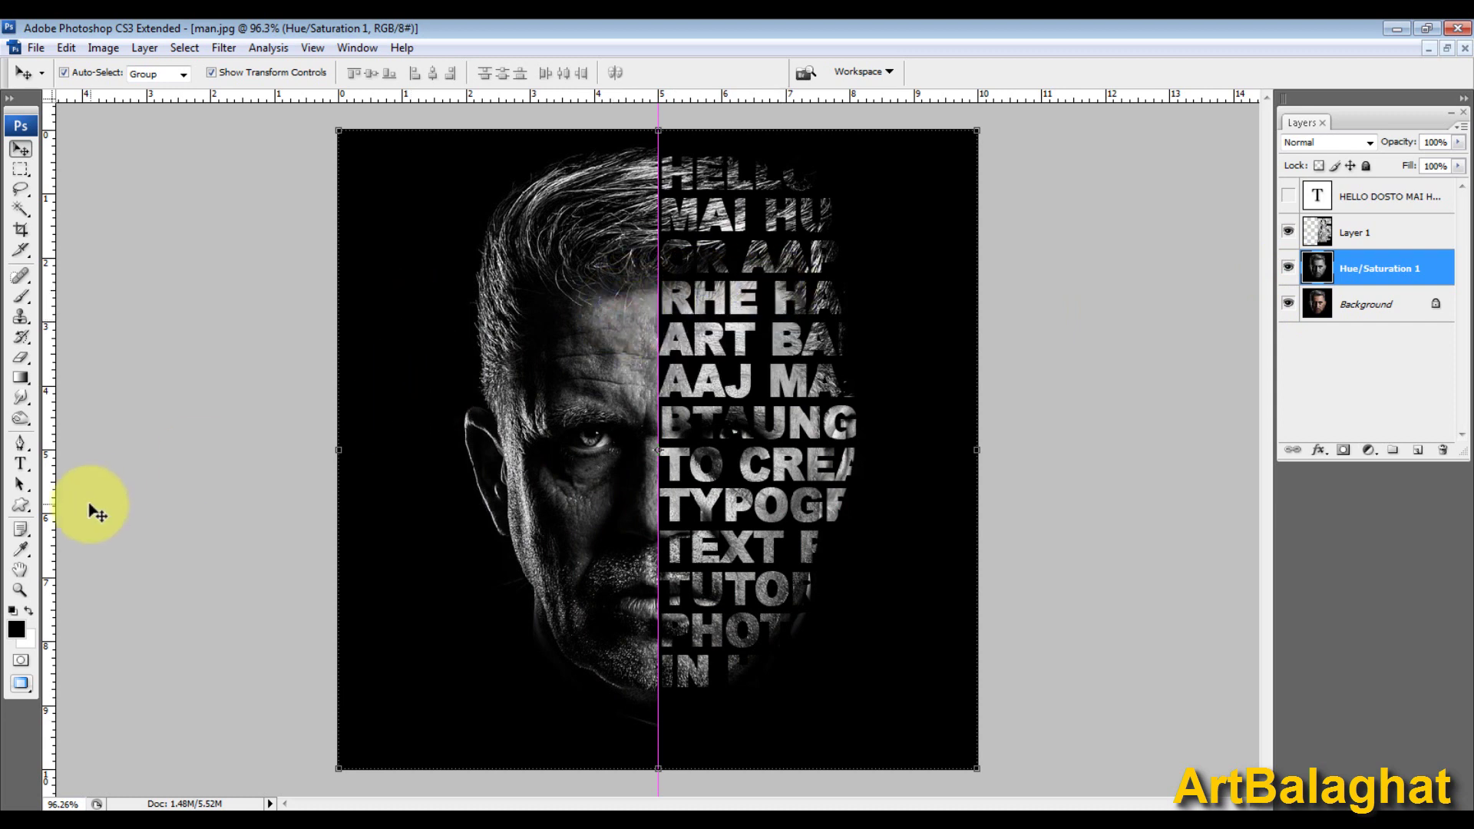
click(23, 419)
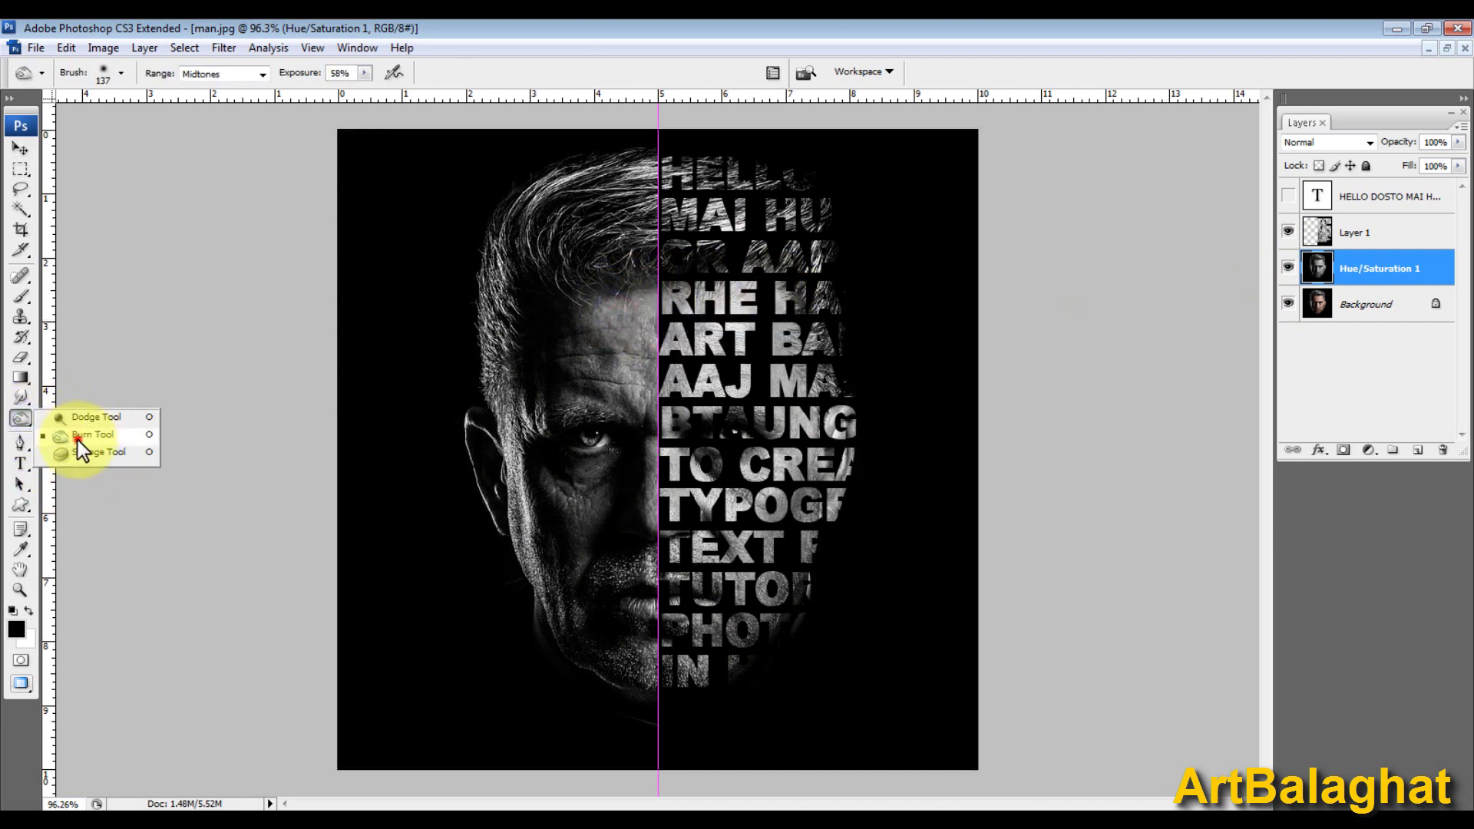
Step: Dodge the face-textured letters from the top lines down to the chin
click(76, 435)
mouse_move(733, 219)
mouse_down()
mouse_move(658, 164)
mouse_move(806, 181)
mouse_move(845, 247)
mouse_move(843, 382)
mouse_move(839, 230)
mouse_move(691, 231)
mouse_move(707, 263)
mouse_move(675, 261)
mouse_move(691, 246)
mouse_move(684, 171)
mouse_move(806, 154)
mouse_move(841, 254)
mouse_up()
mouse_move(839, 576)
mouse_down()
mouse_move(707, 675)
mouse_move(658, 681)
mouse_move(790, 619)
mouse_move(675, 500)
mouse_move(676, 372)
mouse_move(717, 438)
mouse_up()
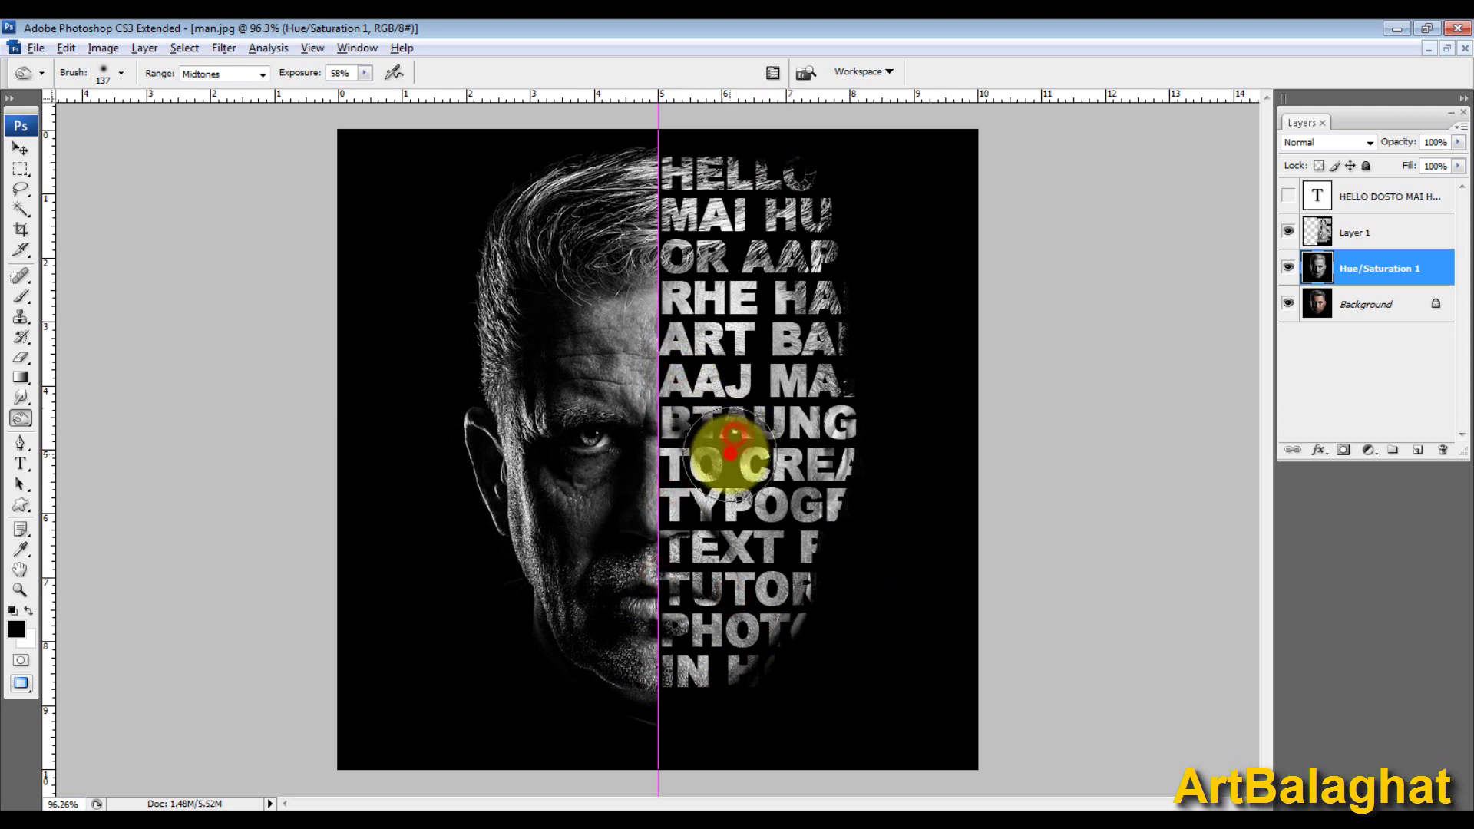
Step: Remove the vertical centre guide and flatten the image into one Background layer
key(v)
drag(659, 346, 671, 77)
right_click(716, 315)
click(806, 311)
click(895, 303)
key(alt+l)
key(f)
click(699, 330)
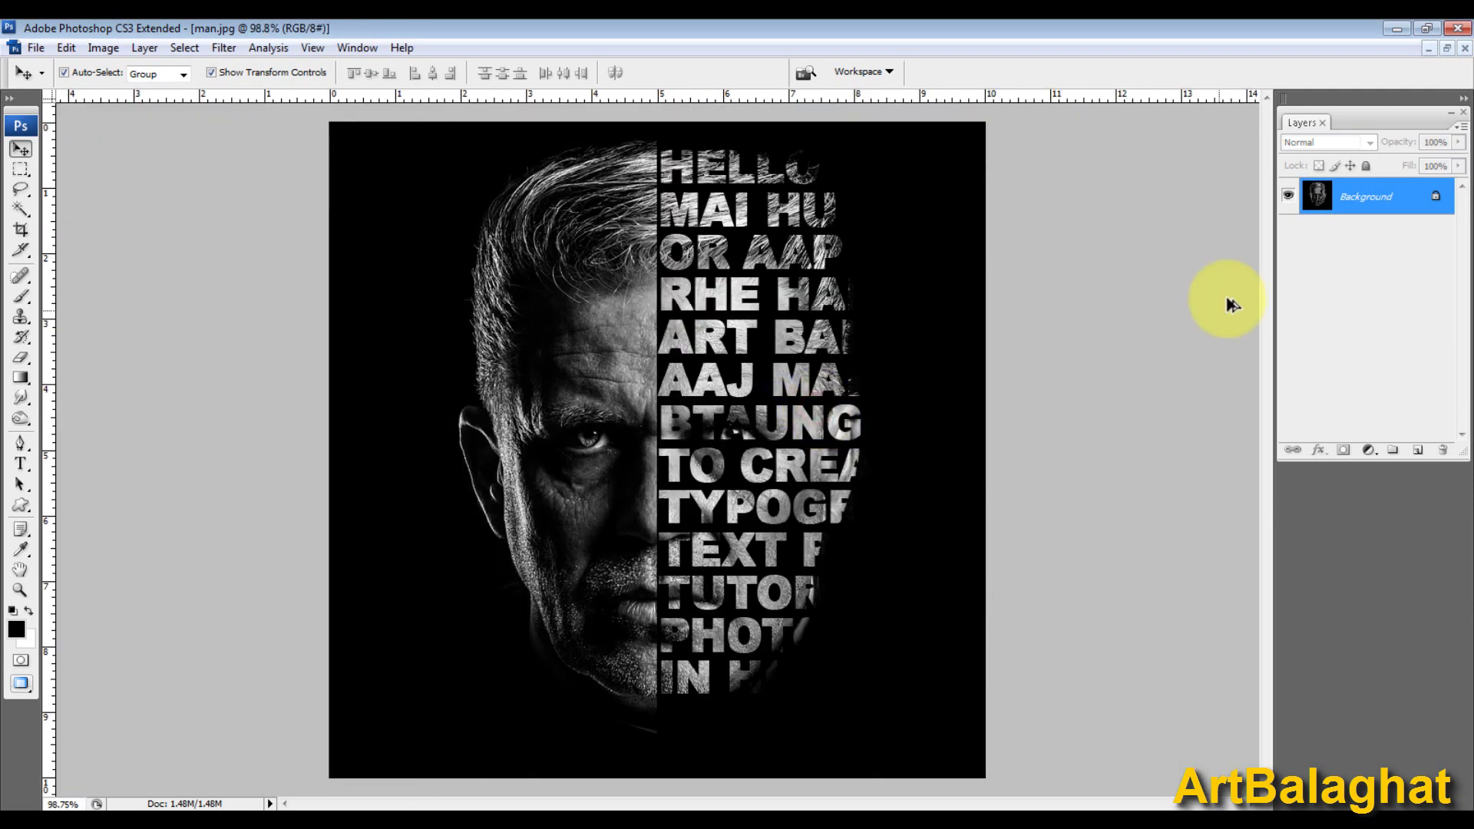
key(ctrl+z)
click(1382, 196)
click(1289, 196)
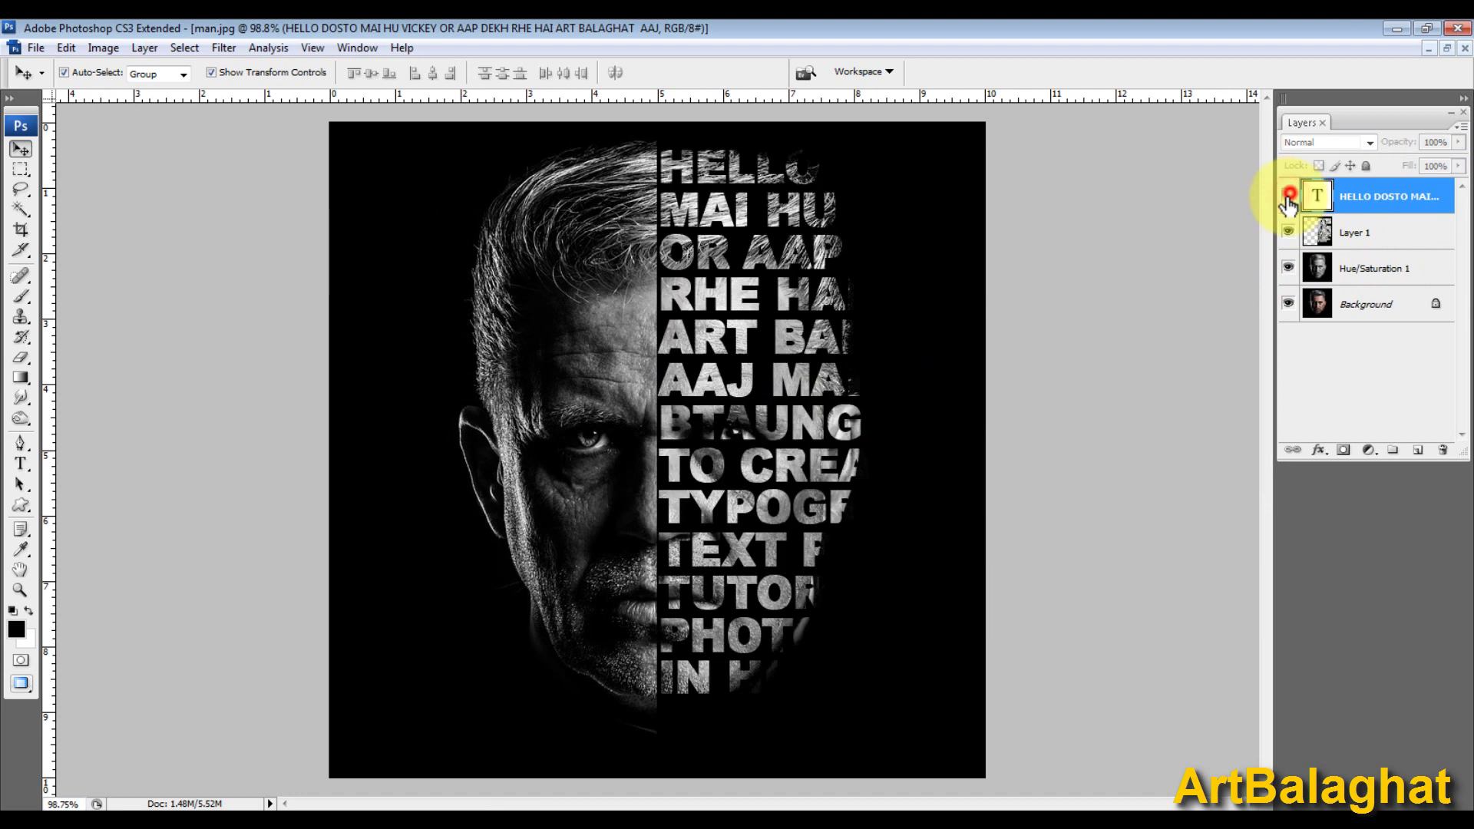
click(144, 48)
click(241, 685)
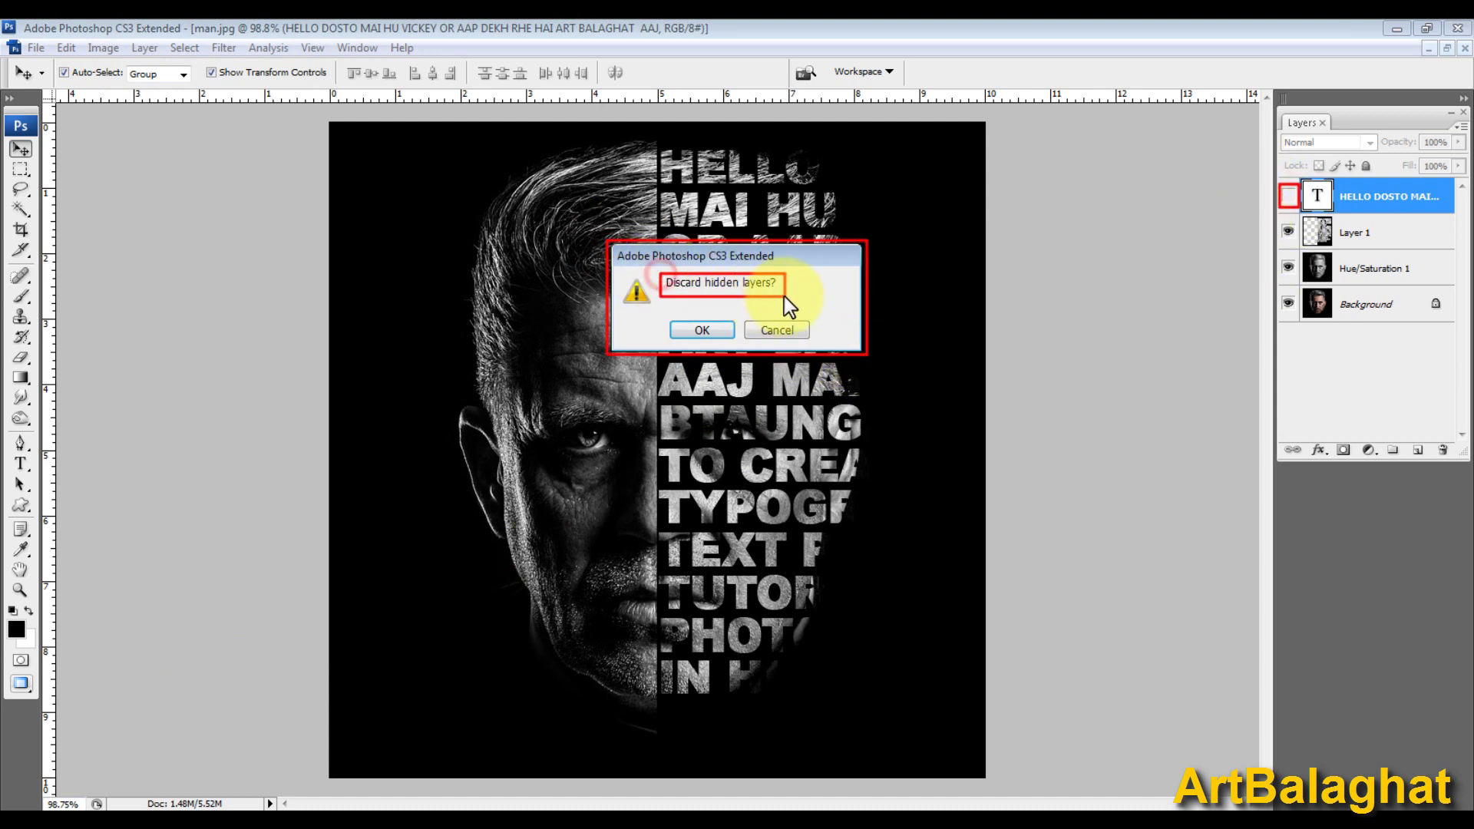
click(702, 330)
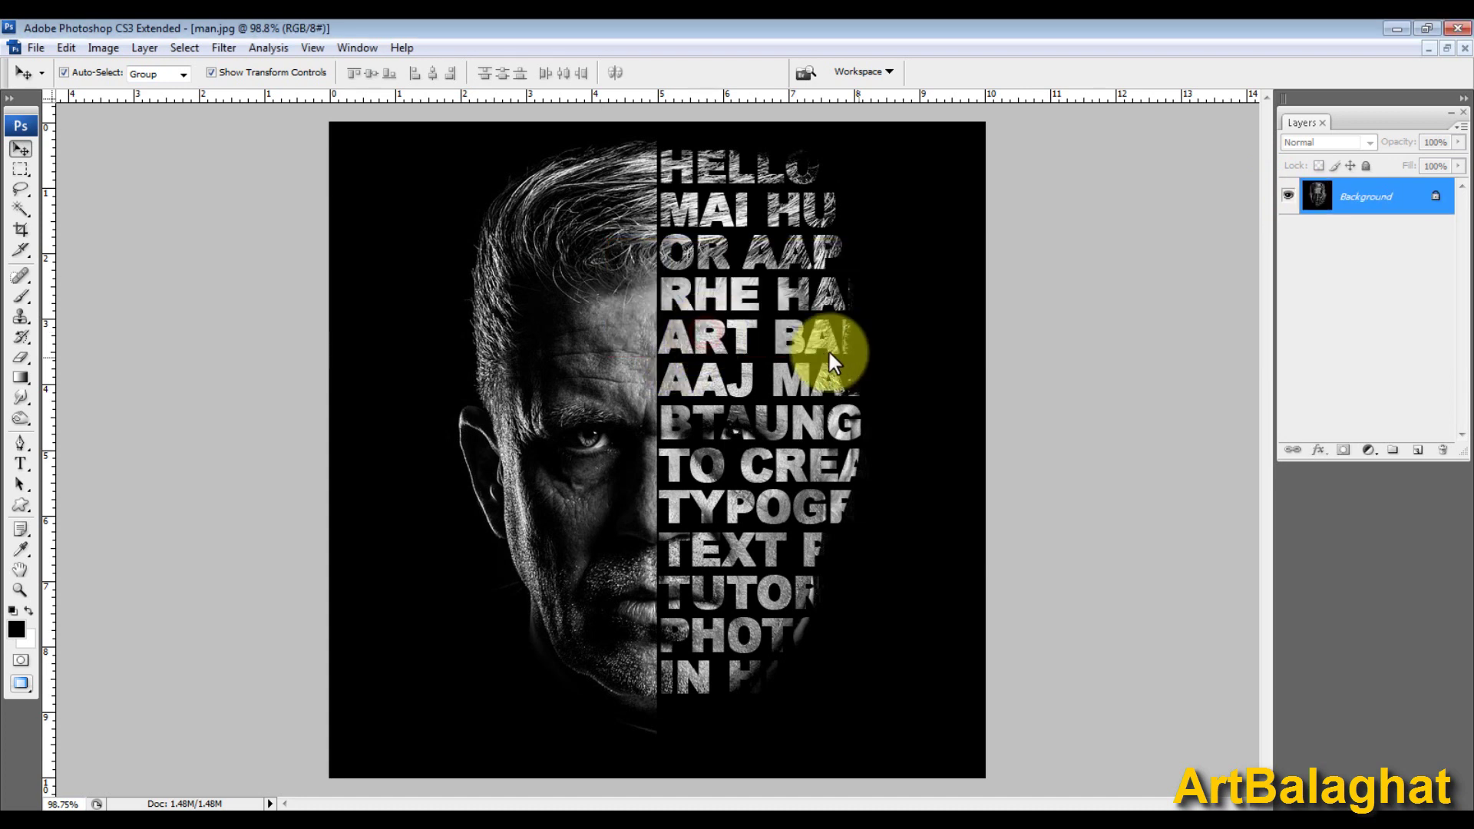